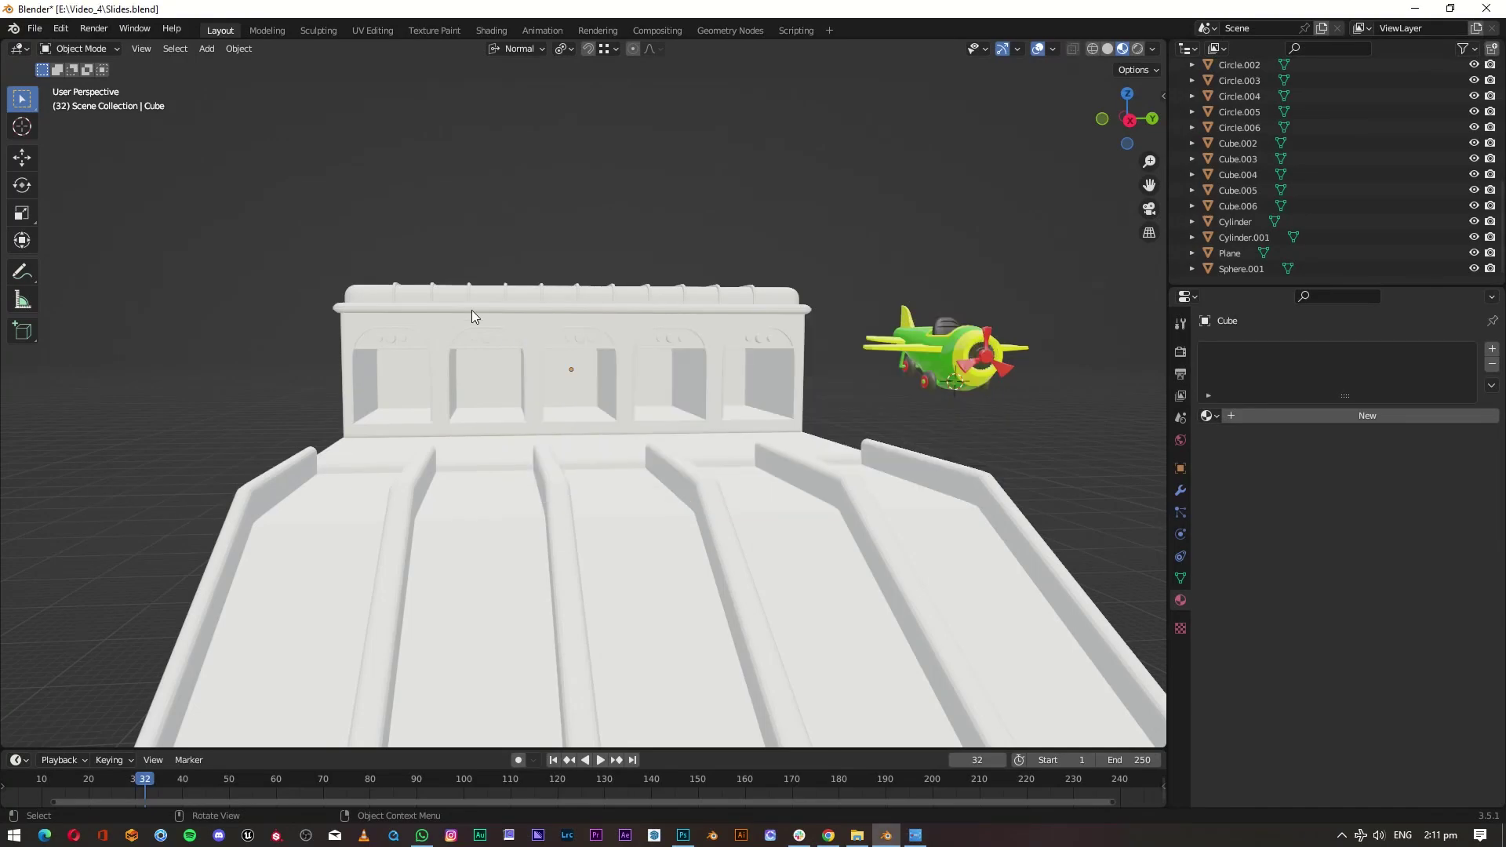
# Step: Select the arched building shell and isolate it in local view
pyautogui.hotkey('alt', 'Tab')
pyautogui.hotkey('alt', 'Tab')
pyautogui.click(677, 295)
pyautogui.press('KP_Divide')
pyautogui.moveTo(747, 355)
pyautogui.mouseDown(button='middle')
pyautogui.moveTo(394, 488)
pyautogui.moveTo(487, 369)
pyautogui.mouseUp(button='middle')
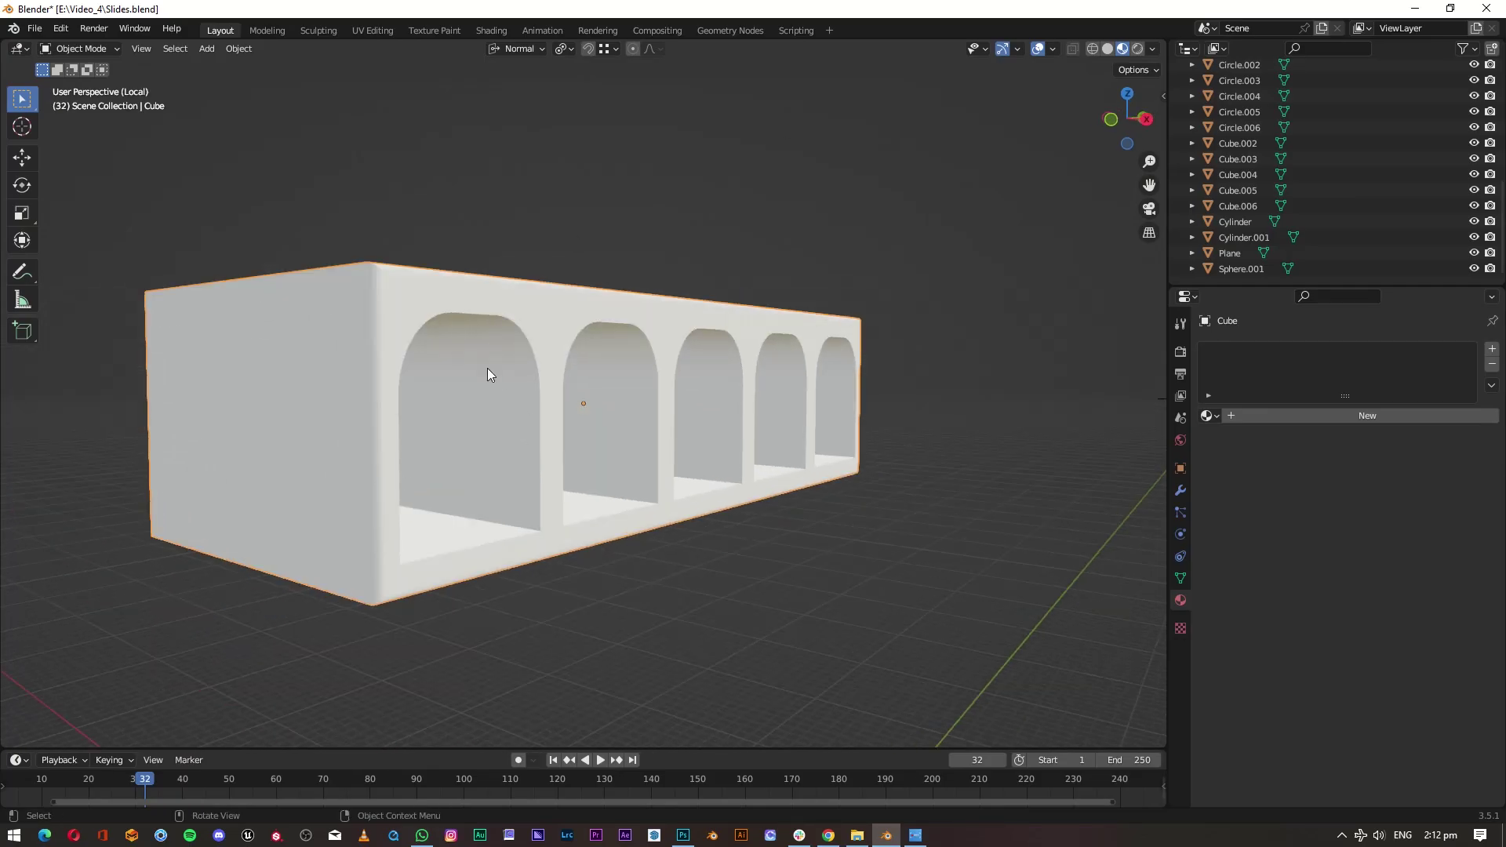
# Step: Select the first arch's edge loop in Edit Mode and snap the 3D cursor to it
pyautogui.press('Tab')
pyautogui.press('2')
pyautogui.hotkey('alt', 'a')
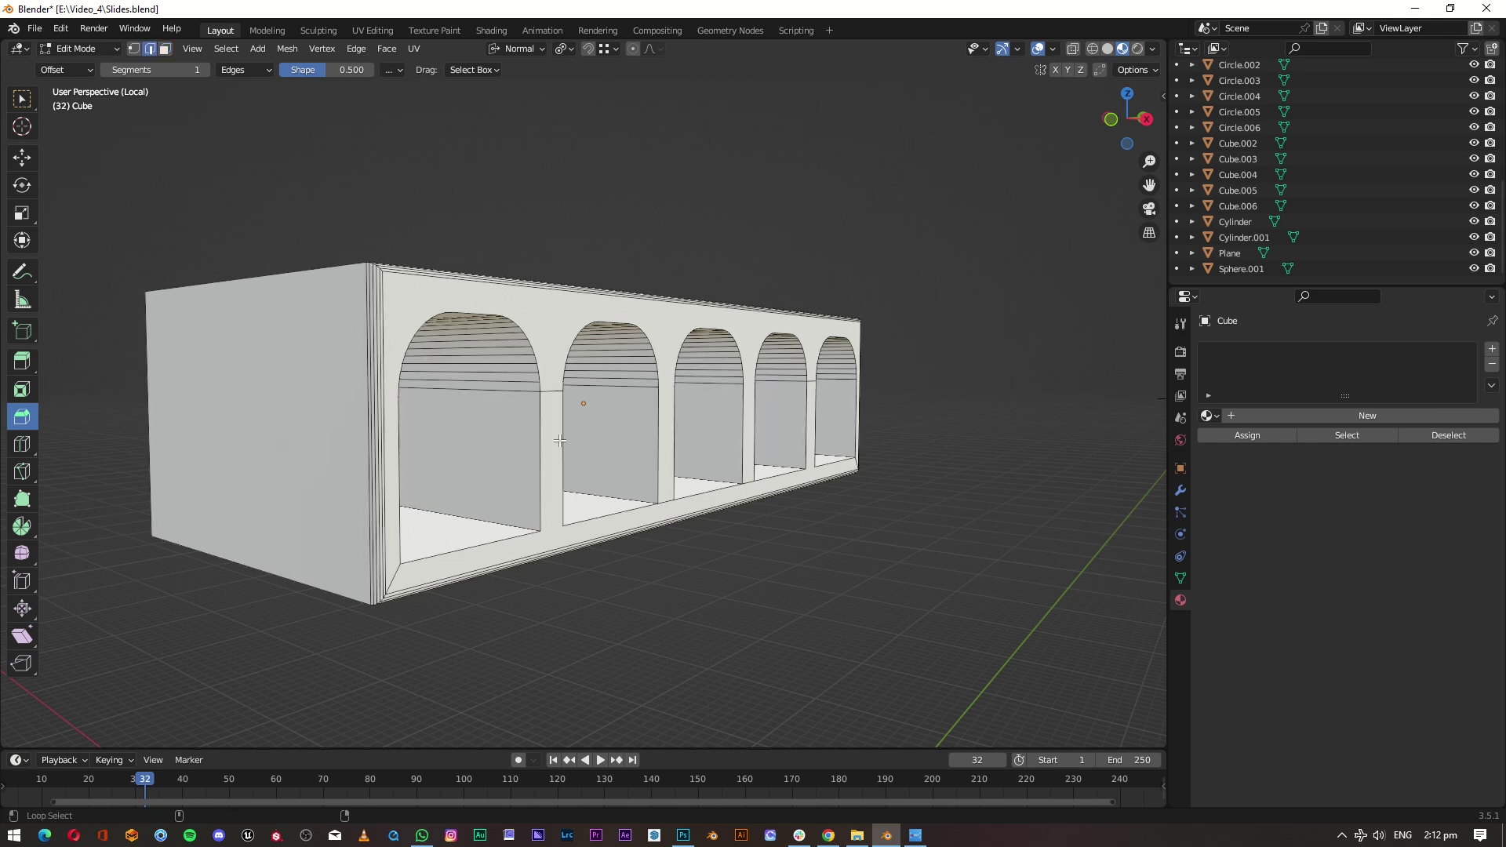
pyautogui.hotkey('shift', 's')
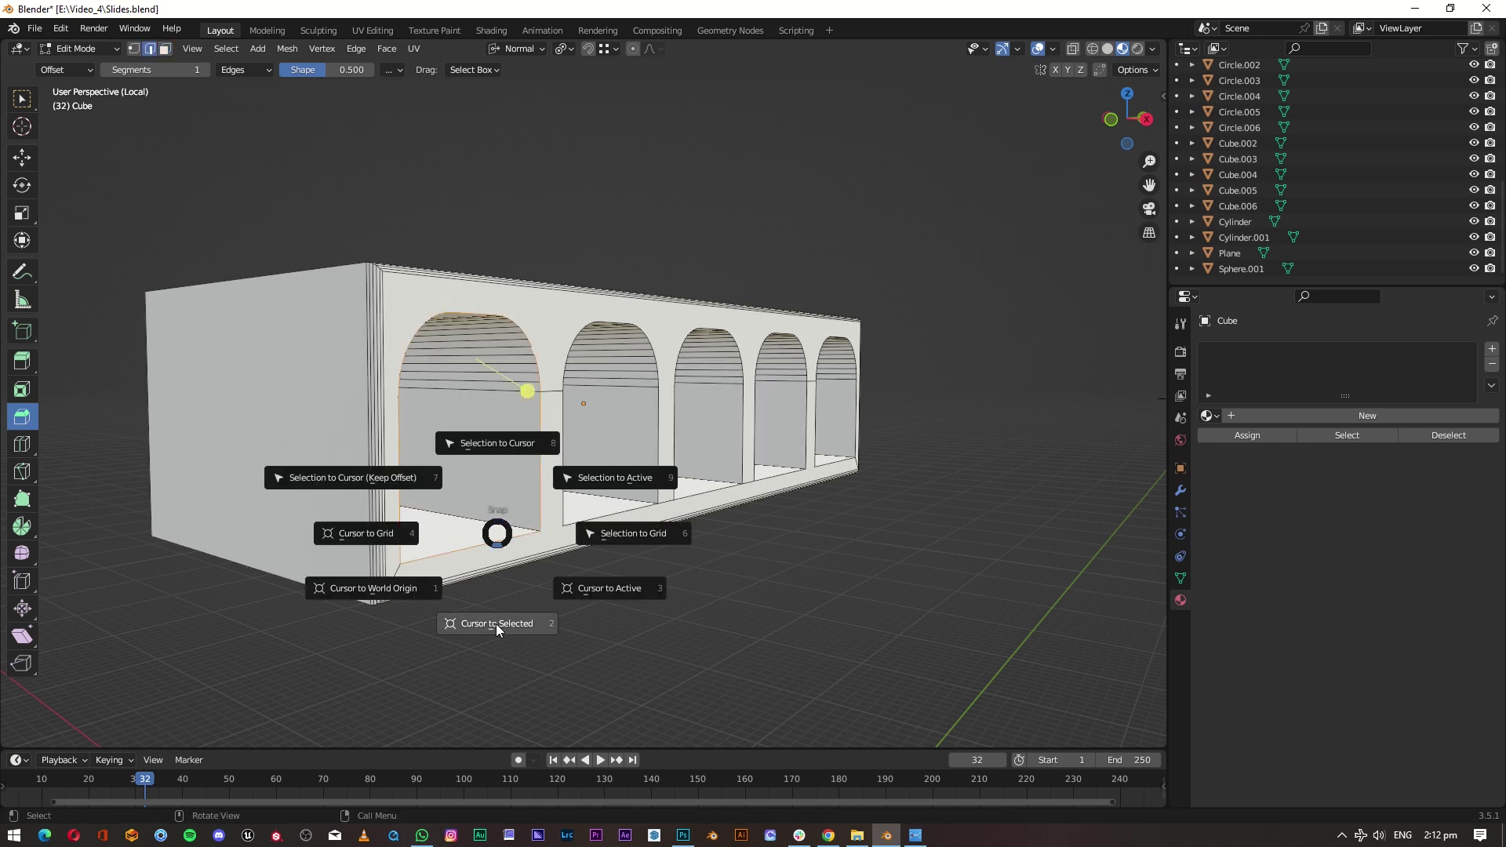
pyautogui.click(497, 626)
pyautogui.moveTo(497, 626)
pyautogui.mouseDown(button='middle')
pyautogui.moveTo(353, 420)
pyautogui.moveTo(398, 317)
pyautogui.mouseUp(button='middle')
# Step: Add a new cube at the 3D cursor and view it in right-side orthographic wireframe
pyautogui.press('Tab')
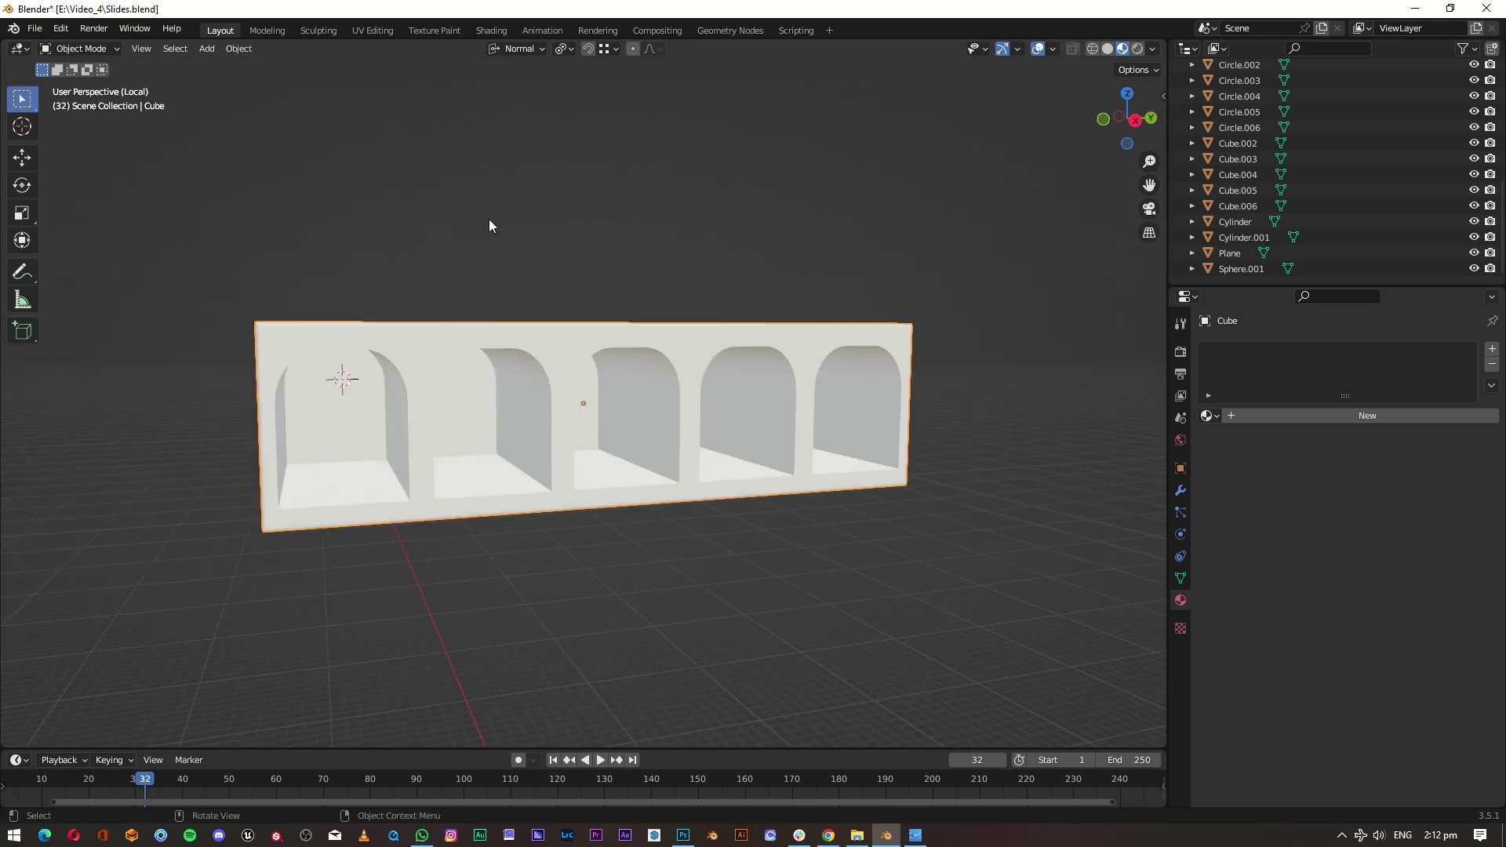
pyautogui.hotkey('shift', 'a')
pyautogui.click(436, 143)
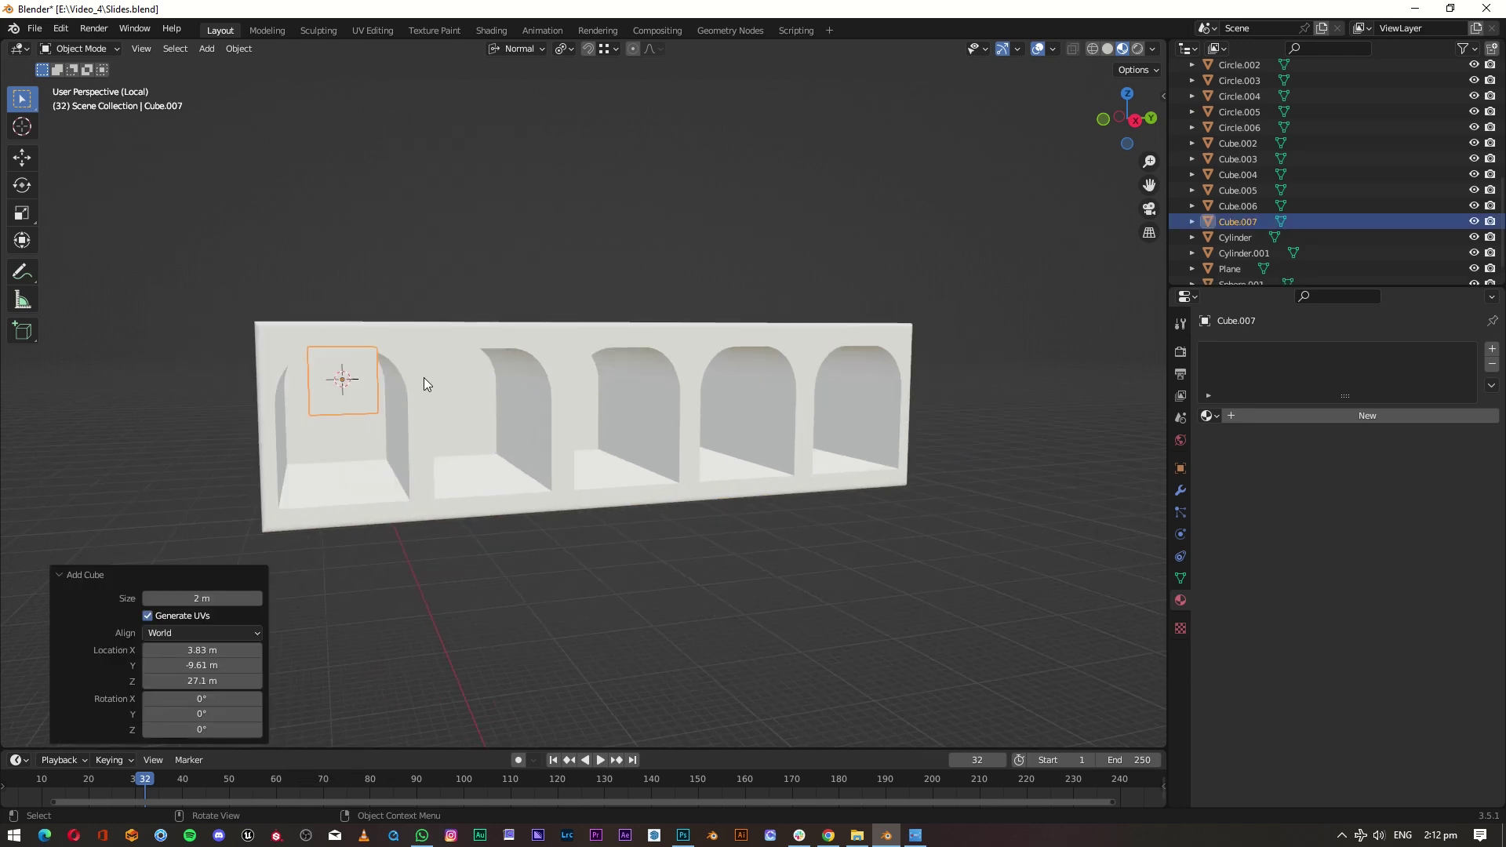
pyautogui.click(1103, 119)
pyautogui.moveTo(1103, 119); pyautogui.dragTo(1130, 118)
pyautogui.scroll(5, 468, 453)
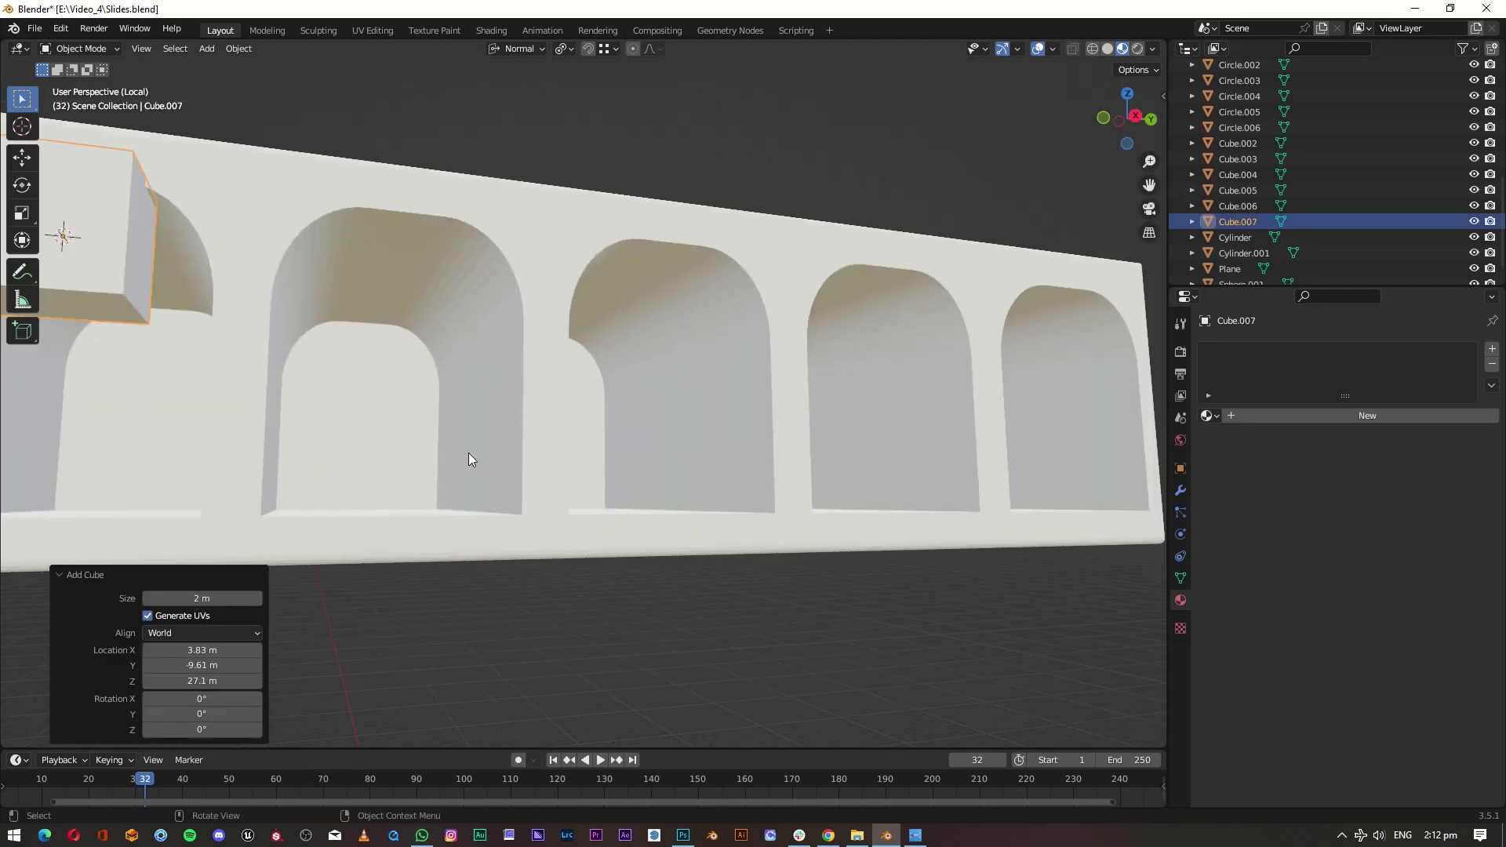
pyautogui.click(1094, 48)
pyautogui.click(1135, 115)
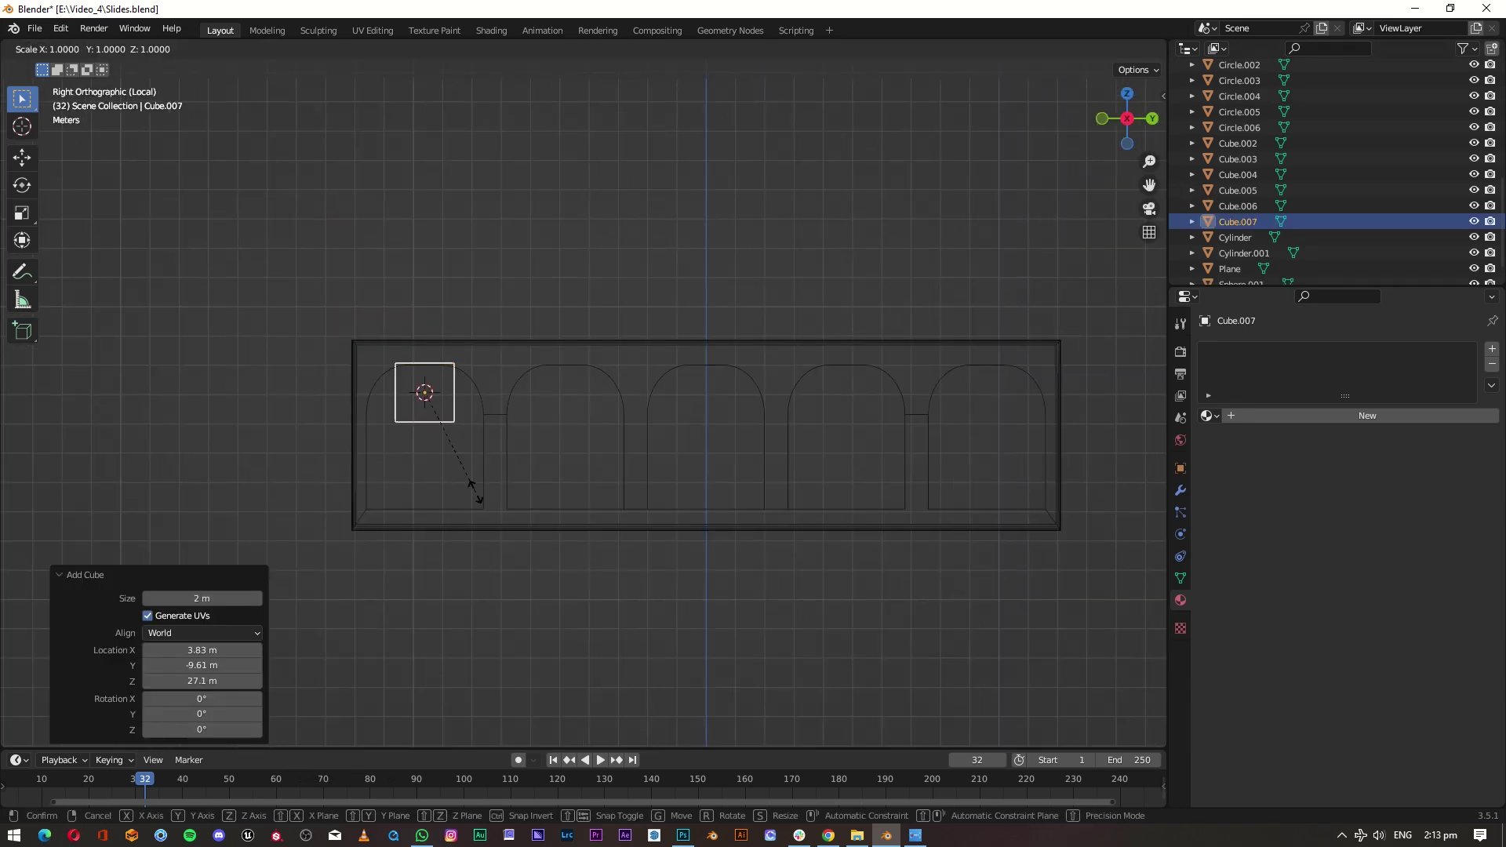
# Step: Stretch the cube to the arch's width, lower it along Z and scale it to the arch height
pyautogui.press('y')
pyautogui.click(628, 514)
pyautogui.press('s')
pyautogui.press('z')
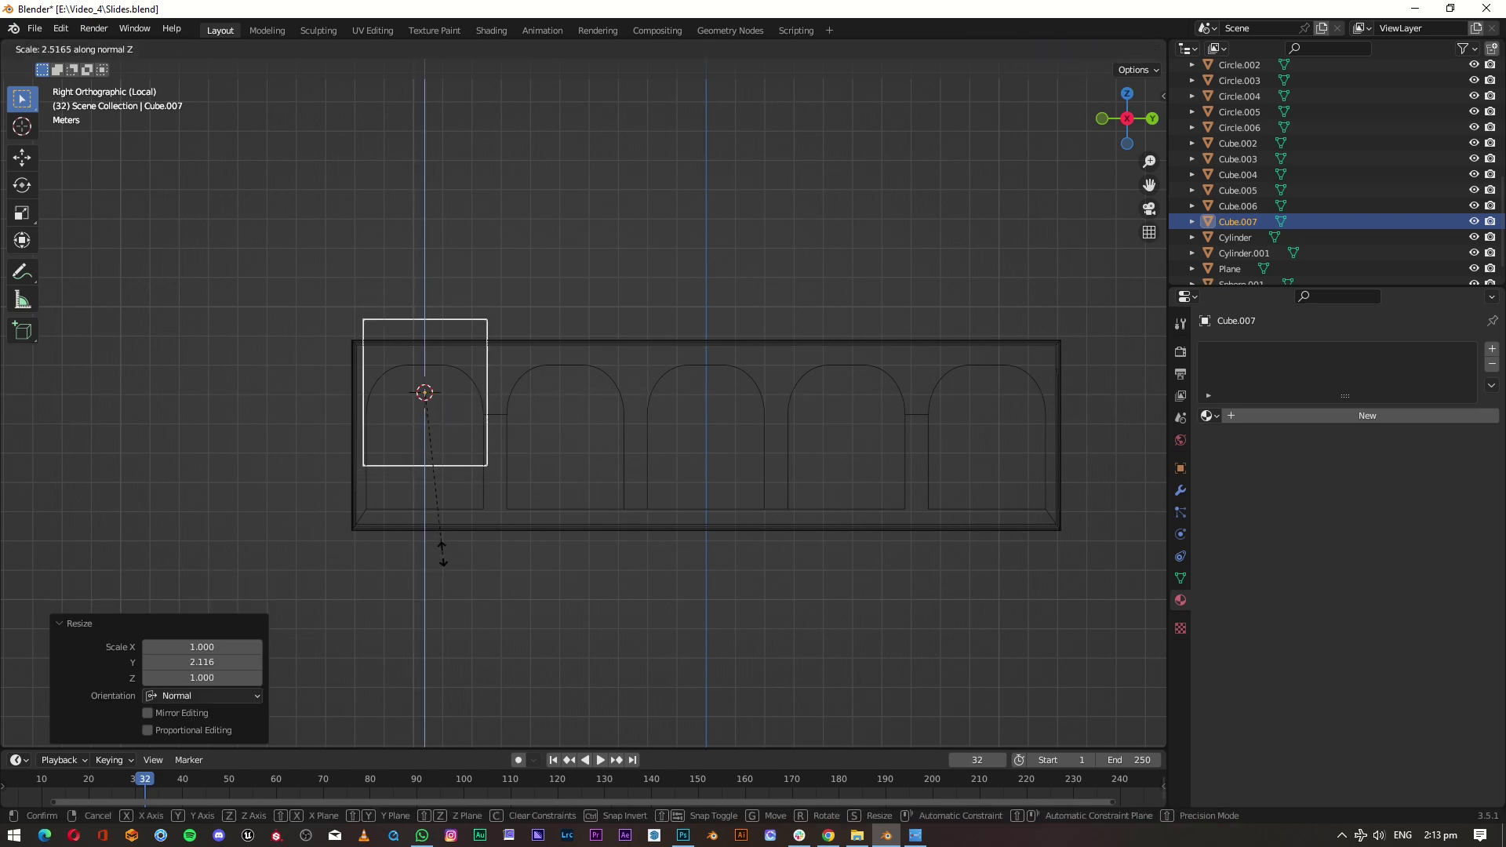
pyautogui.click(426, 597)
pyautogui.press('s')
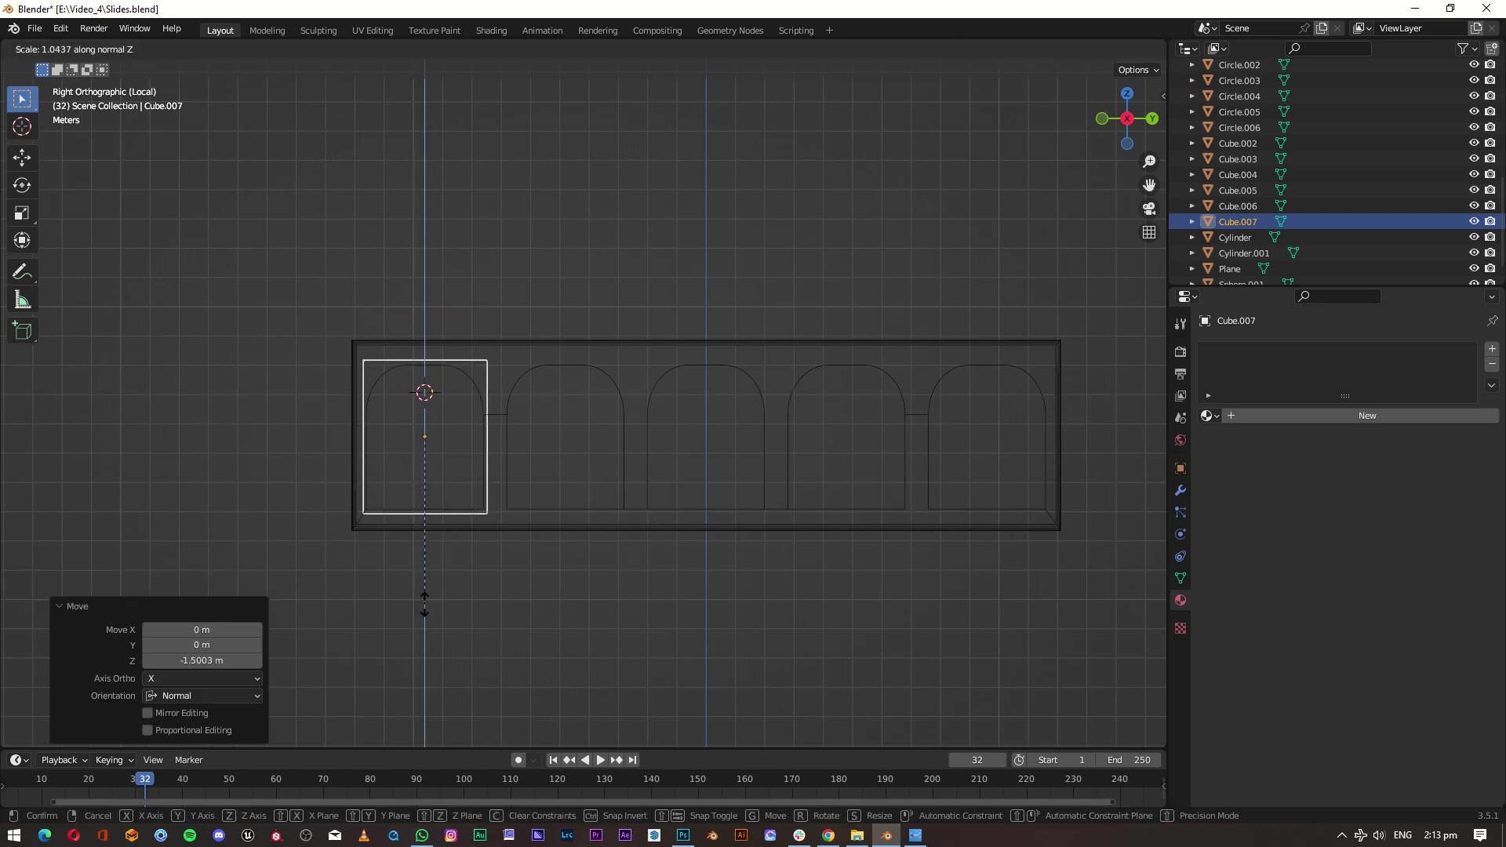
pyautogui.click(424, 602)
# Step: Thin the cube to a 0.207 panel along X and position it in the arch
pyautogui.moveTo(435, 420)
pyautogui.mouseDown(button='middle')
pyautogui.moveTo(544, 279)
pyautogui.moveTo(1132, 149)
pyautogui.mouseUp(button='middle')
pyautogui.click(1153, 120)
pyautogui.press('s')
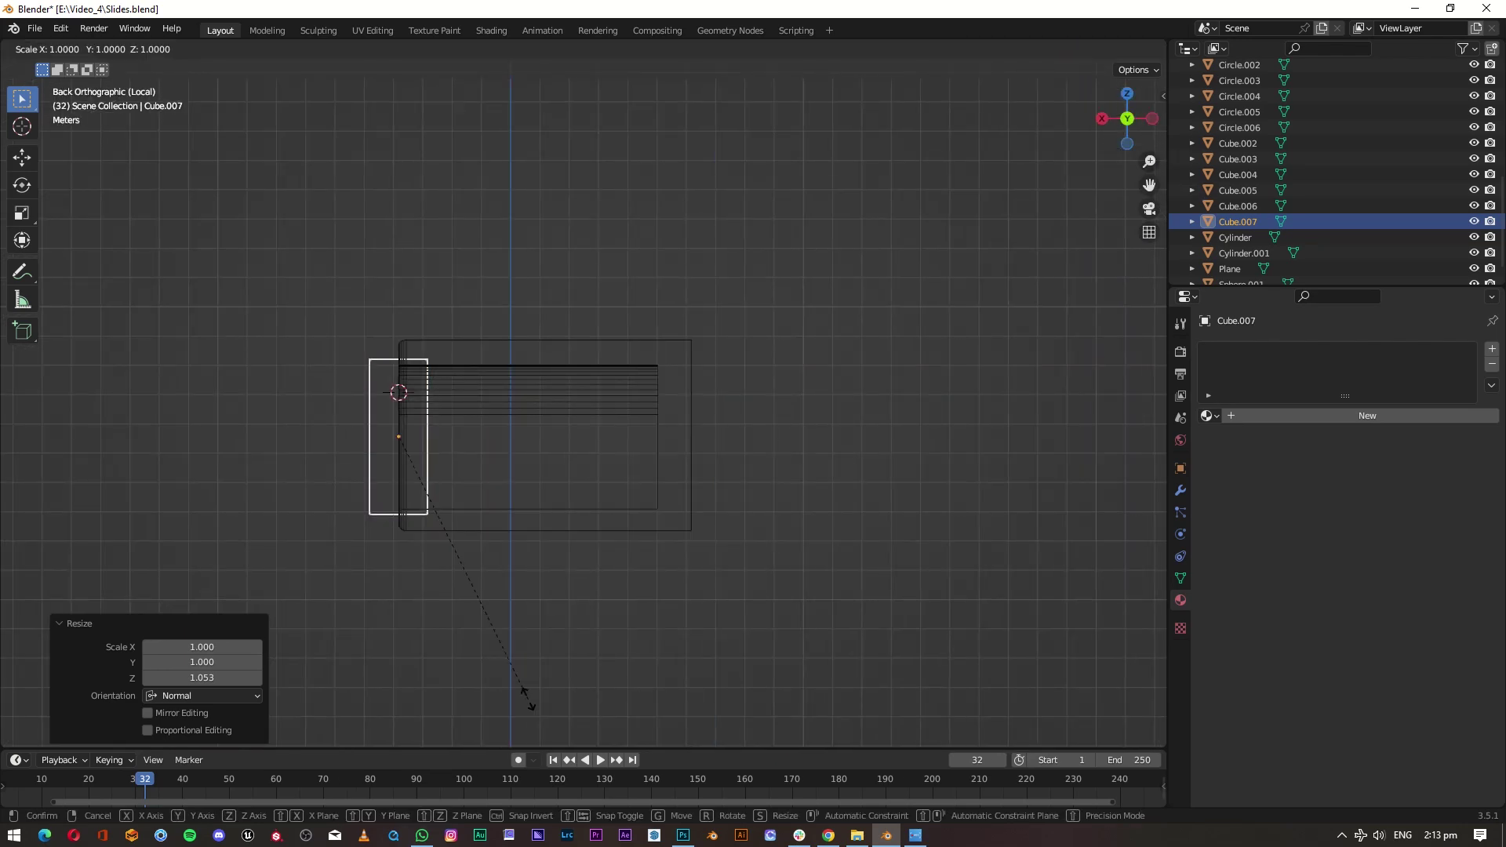
pyautogui.click(399, 494)
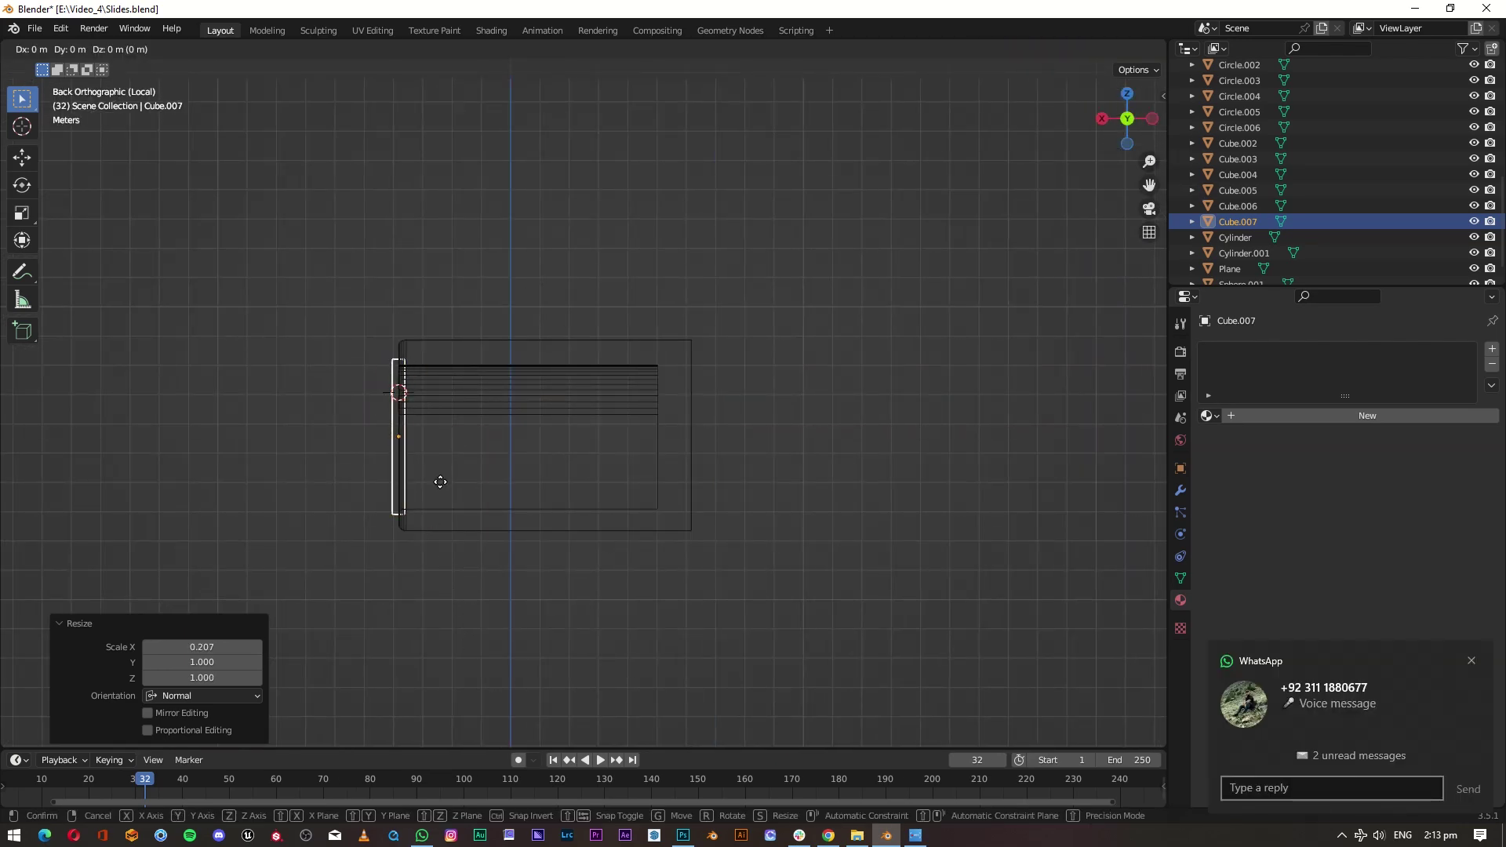
pyautogui.press('x')
pyautogui.click(836, 421)
pyautogui.click(1101, 119)
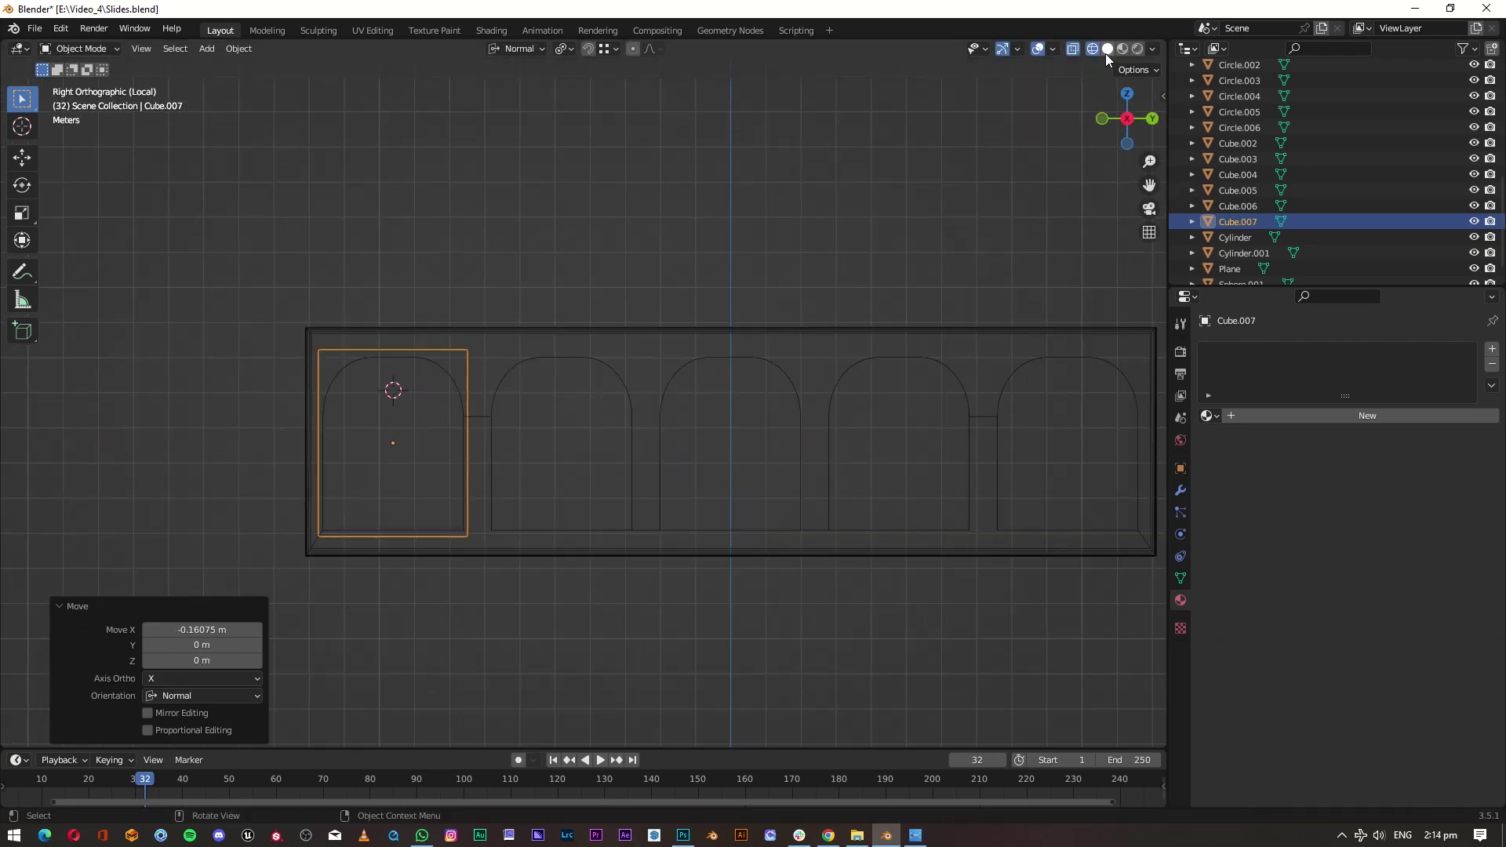
# Step: Slide the door panel outward from the wall along X
pyautogui.moveTo(1127, 118); pyautogui.dragTo(359, 369)
pyautogui.press('g')
pyautogui.press('x')
pyautogui.click(627, 747)
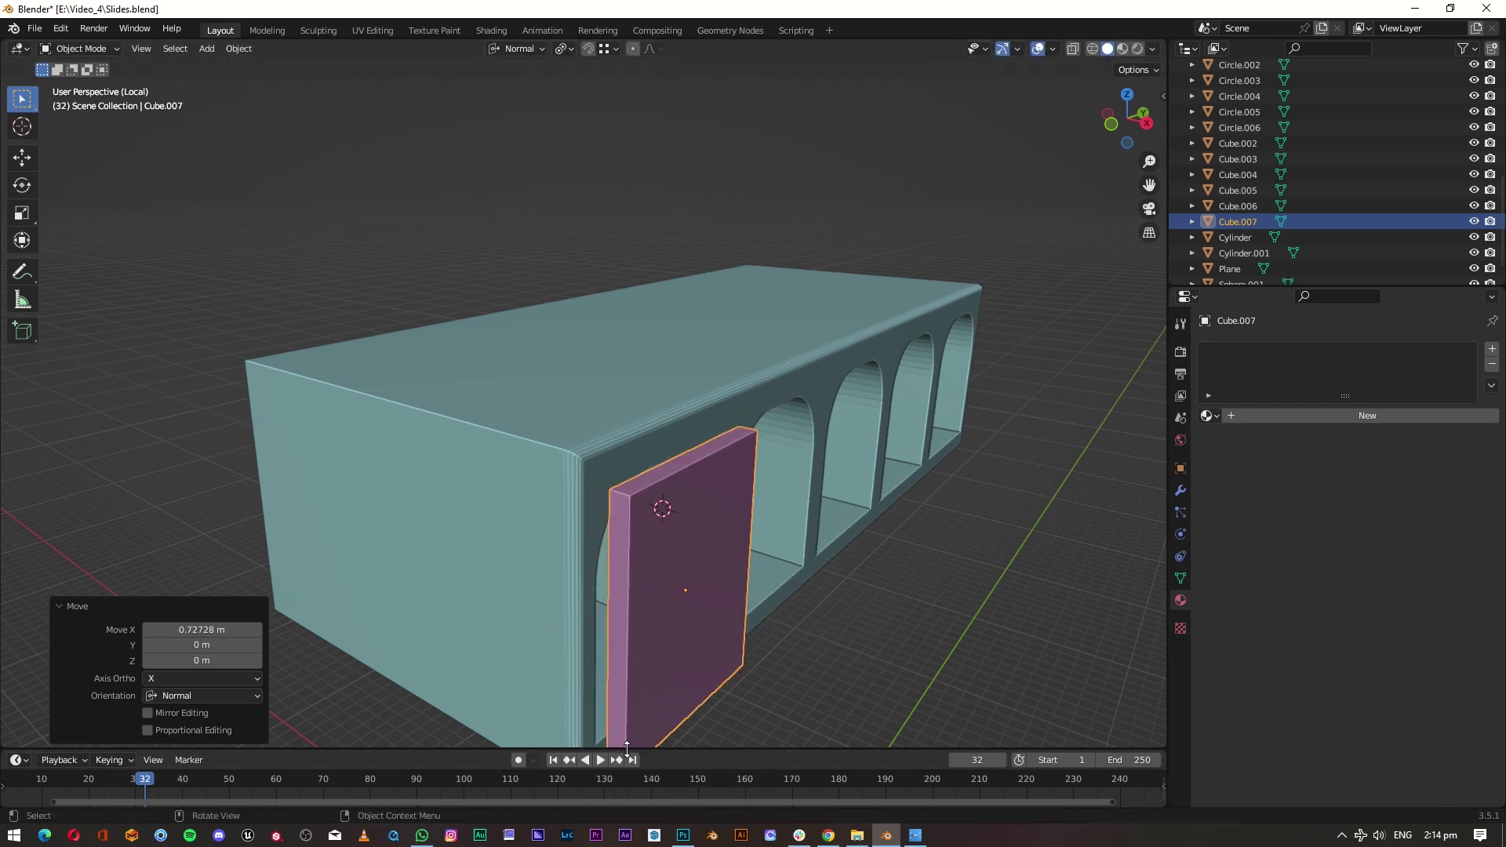
# Step: Exit local view, switch to front orthographic view and select the tall pink door panel
pyautogui.press('KP_Divide')
pyautogui.moveTo(911, 139)
pyautogui.mouseDown(button='middle')
pyautogui.moveTo(392, 432)
pyautogui.moveTo(134, 512)
pyautogui.moveTo(453, 449)
pyautogui.mouseUp(button='middle')
pyautogui.click(1118, 129)
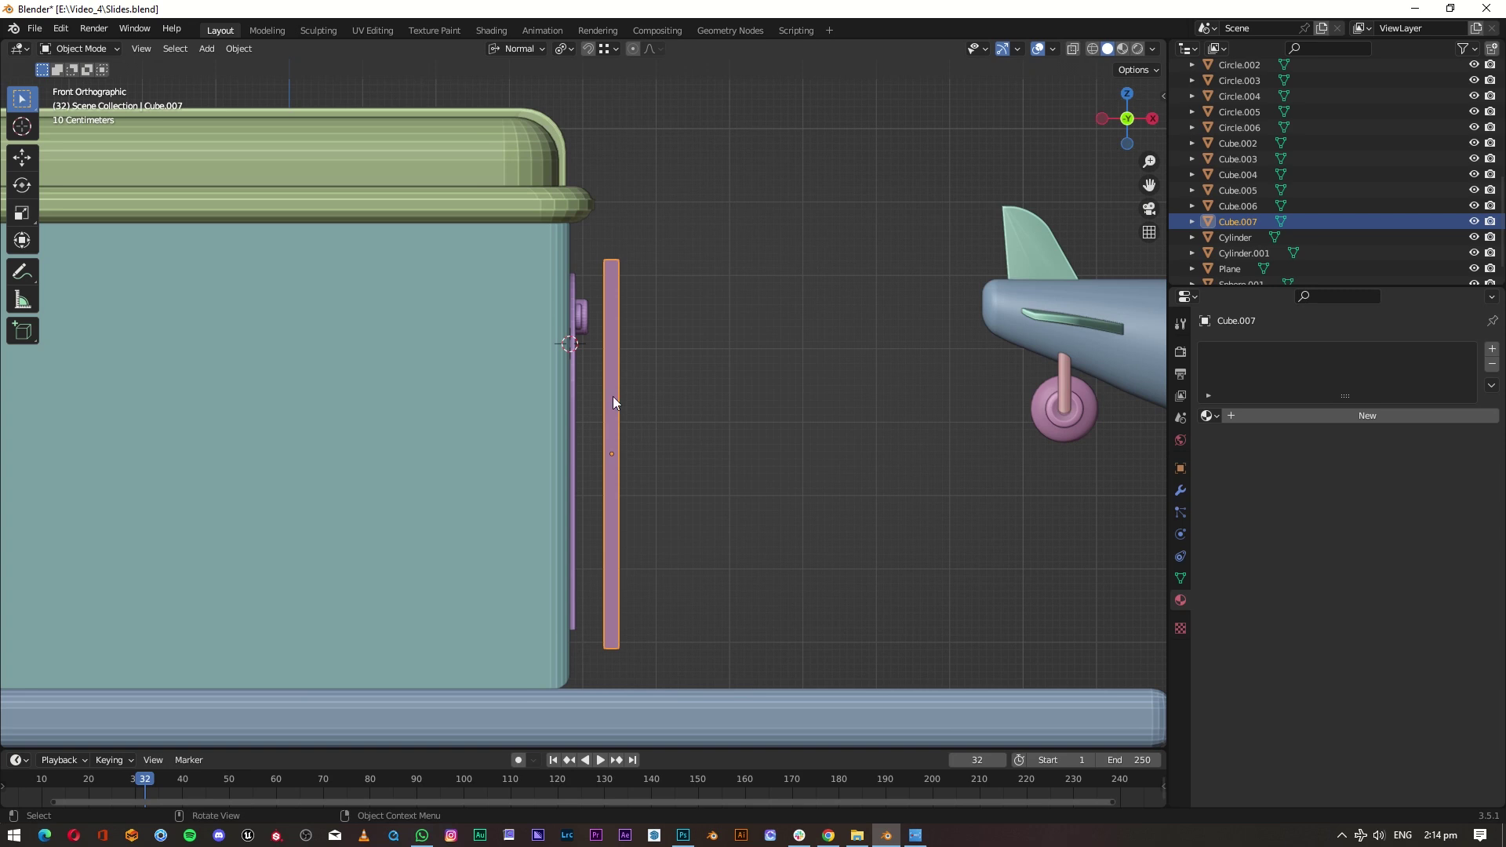
pyautogui.click(614, 497)
pyautogui.press('g')
pyautogui.press('x')
pyautogui.press('Escape')
# Step: Thin the panel along X and move it -0.299 m to sit flush against the wall
pyautogui.press('s')
pyautogui.press('x')
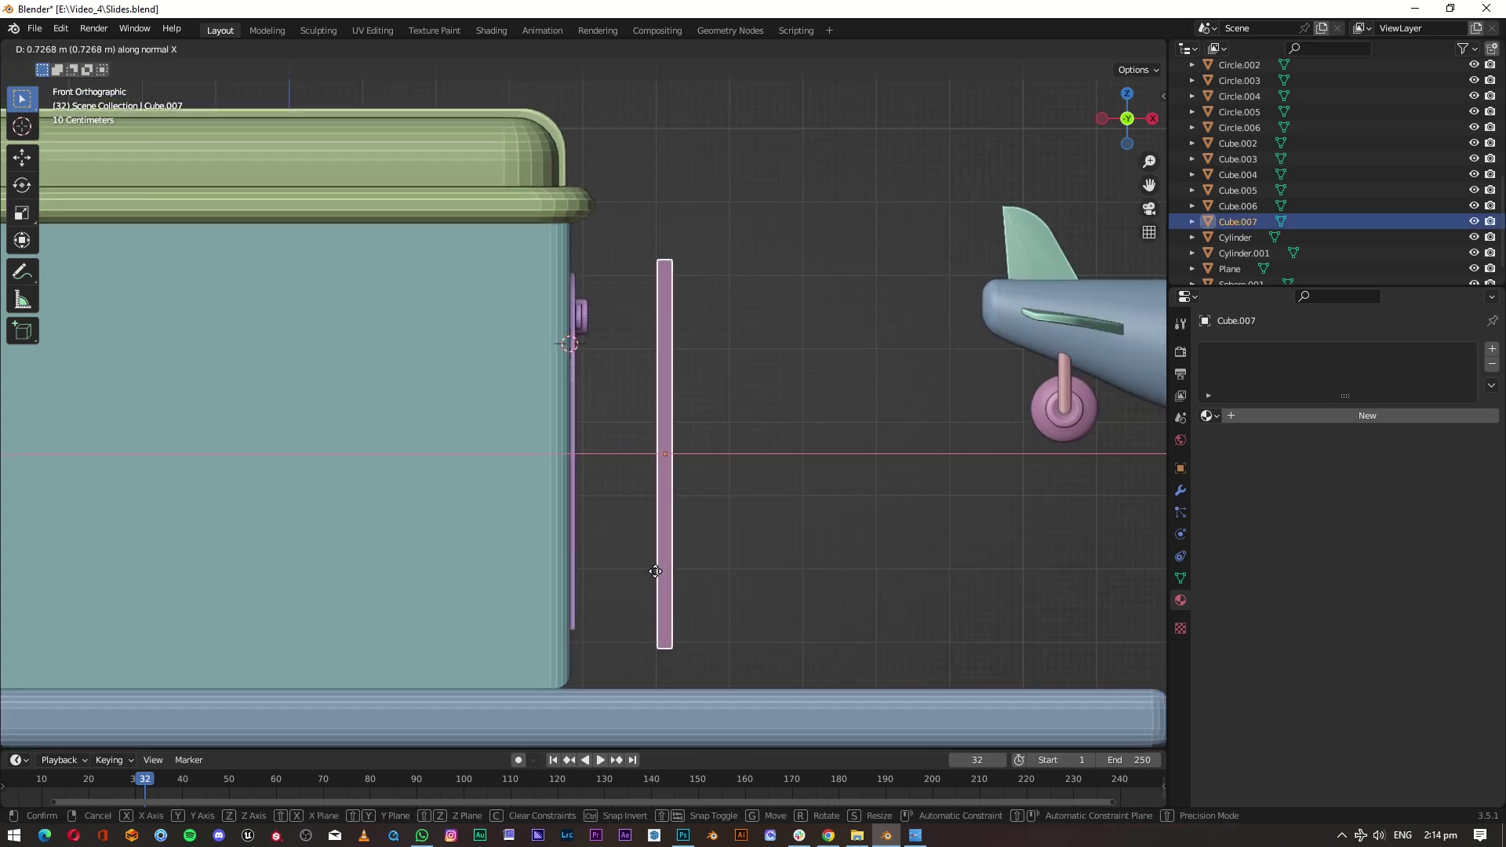
pyautogui.click(722, 608)
pyautogui.press('g')
pyautogui.press('x')
pyautogui.click(654, 562)
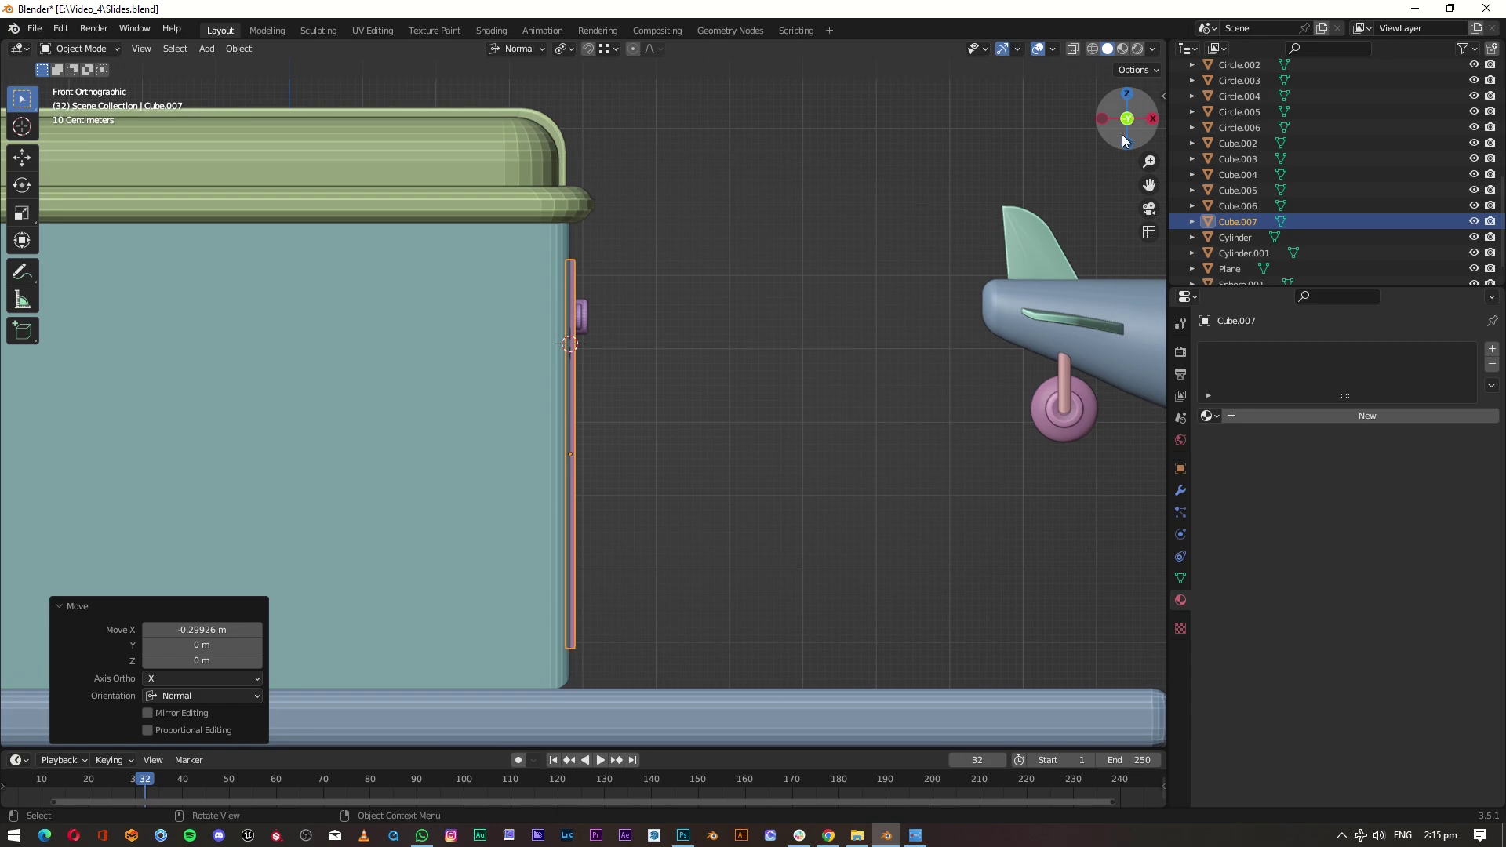
# Step: Select Gate_1.005 and view it from the right side in solid shading
pyautogui.hotkey('shift', 'z')
pyautogui.moveTo(595, 572); pyautogui.dragTo(647, 578, button='middle')
pyautogui.click(549, 633)
pyautogui.press('KP_3')
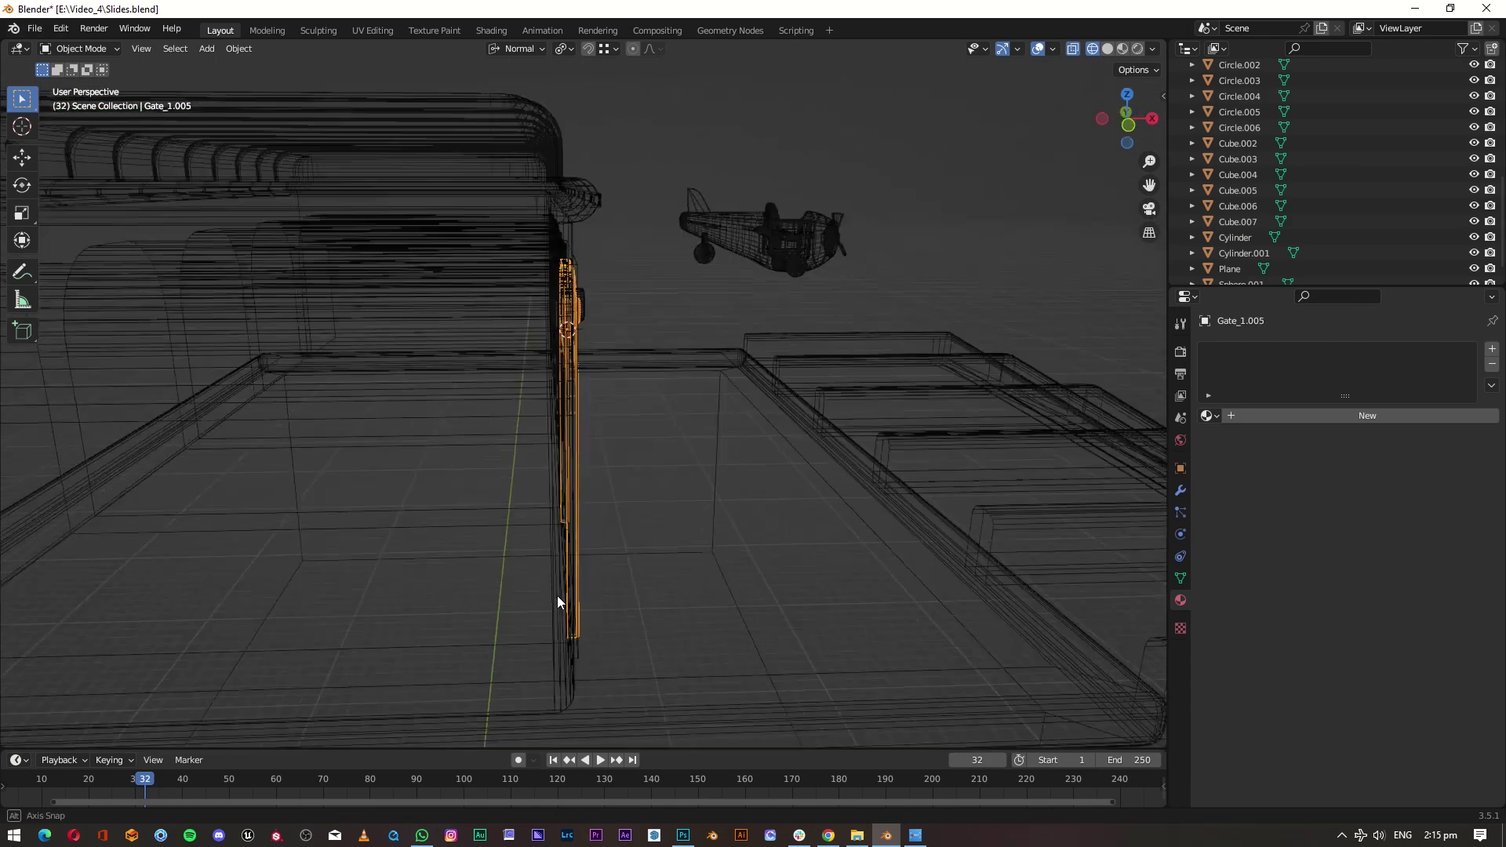
pyautogui.click(1108, 48)
pyautogui.scroll(-3, 672, 439)
# Step: Orbit around the building to the gates and select the door panel
pyautogui.scroll(-2, 483, 394)
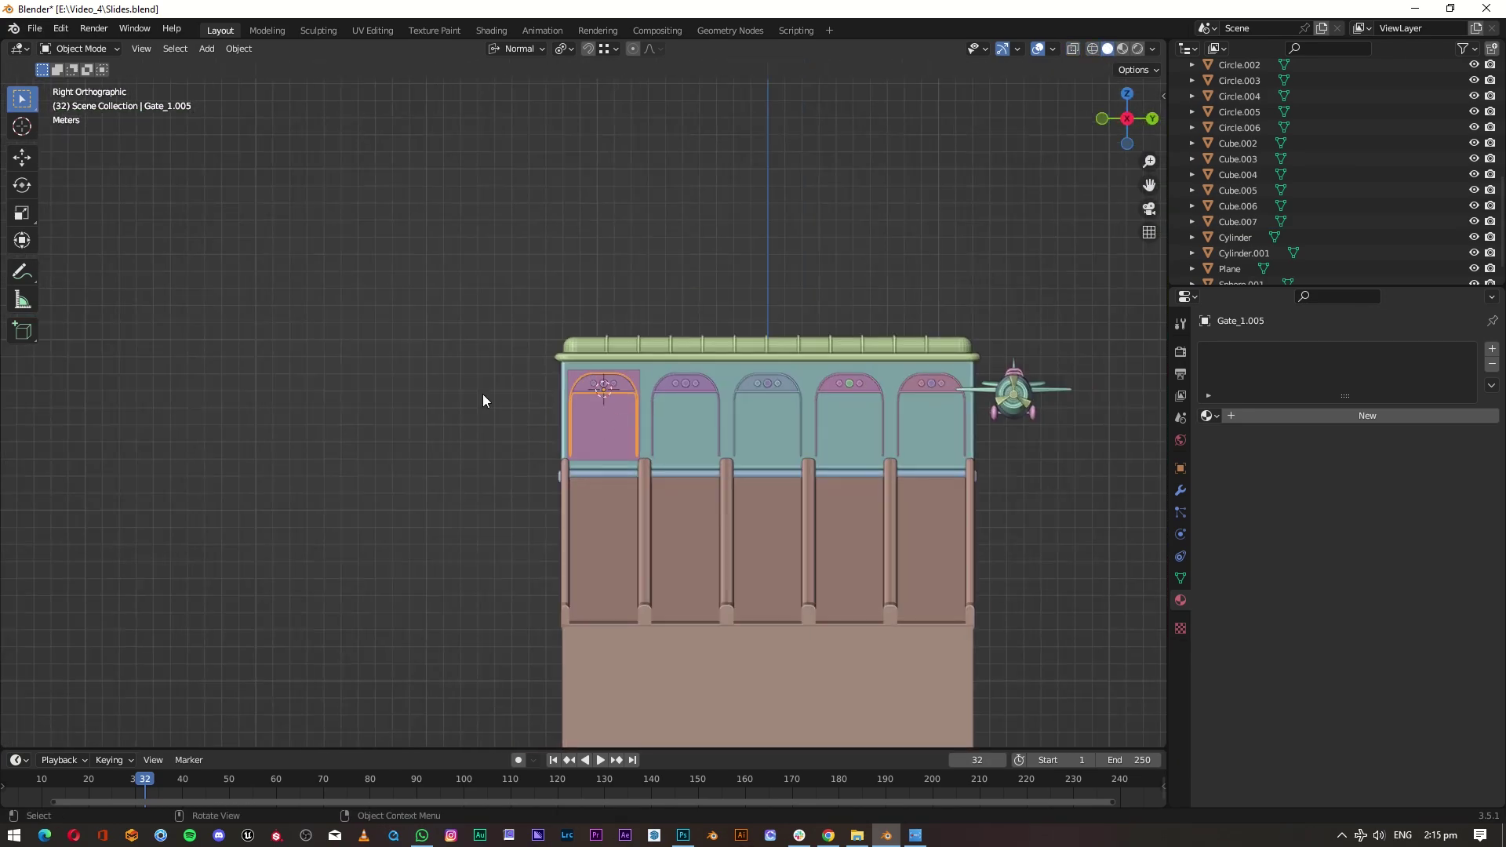
pyautogui.moveTo(483, 394)
pyautogui.mouseDown(button='middle')
pyautogui.moveTo(602, 403)
pyautogui.moveTo(590, 440)
pyautogui.moveTo(629, 394)
pyautogui.moveTo(678, 497)
pyautogui.mouseUp(button='middle')
pyautogui.scroll(3, 582, 518)
pyautogui.scroll(-2, 635, 510)
pyautogui.moveTo(583, 518)
pyautogui.mouseDown(button='middle')
pyautogui.moveTo(635, 510)
pyautogui.moveTo(672, 534)
pyautogui.moveTo(628, 469)
pyautogui.moveTo(794, 557)
pyautogui.mouseUp(button='middle')
pyautogui.scroll(5, 671, 533)
pyautogui.scroll(-3, 618, 441)
pyautogui.scroll(3, 706, 502)
pyautogui.moveTo(548, 422); pyautogui.dragTo(590, 468, button='middle')
pyautogui.click(590, 468)
pyautogui.scroll(-2, 625, 508)
pyautogui.scroll(4, 591, 468)
# Step: Reset the door panel's scale, then isolate it with the first gate in local view
pyautogui.hotkey('alt', 's')
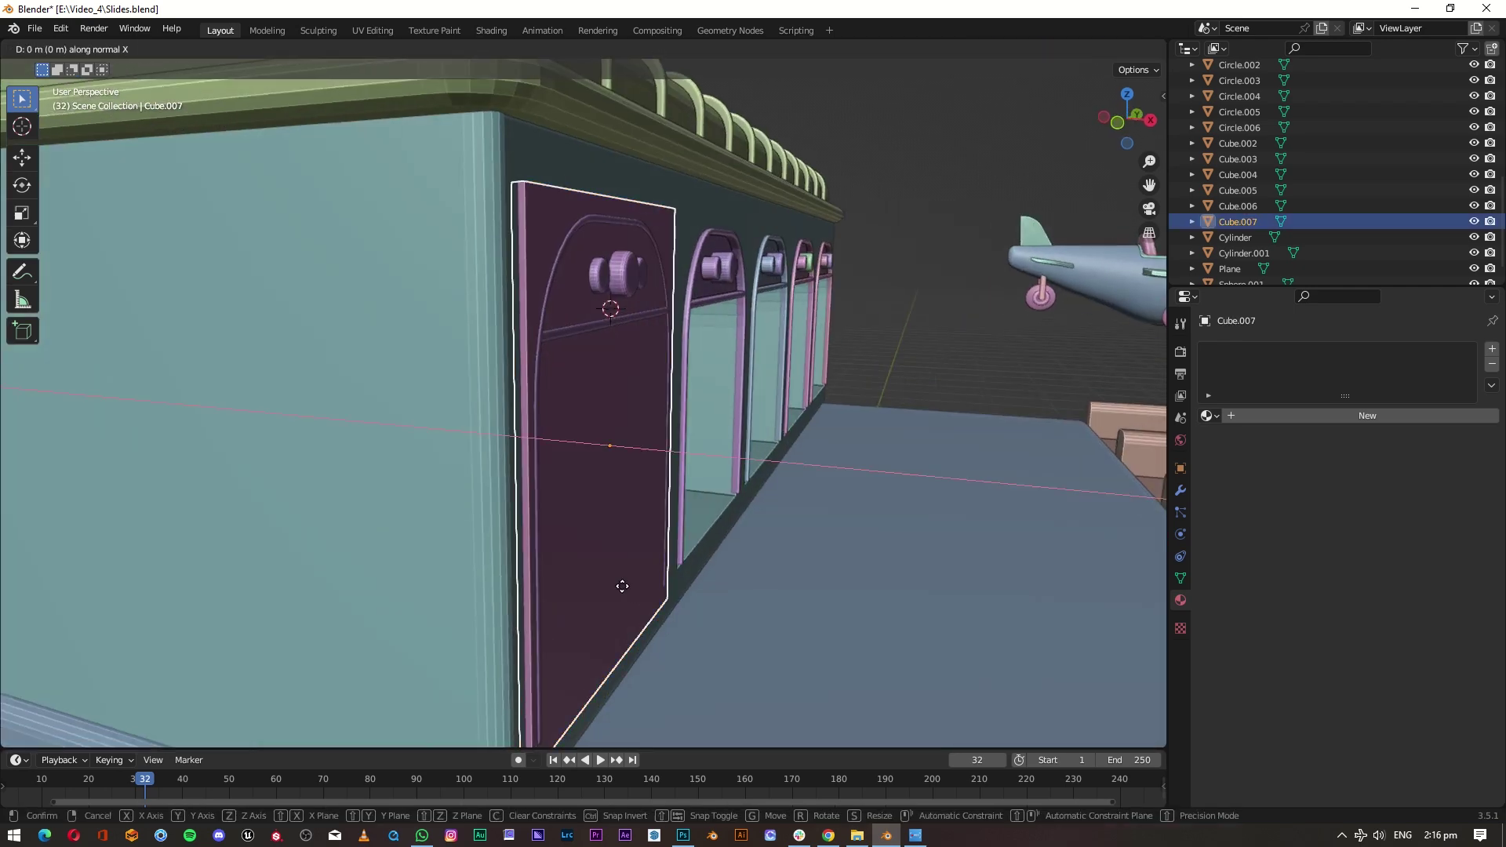
pyautogui.click(605, 538)
pyautogui.scroll(2, 605, 538)
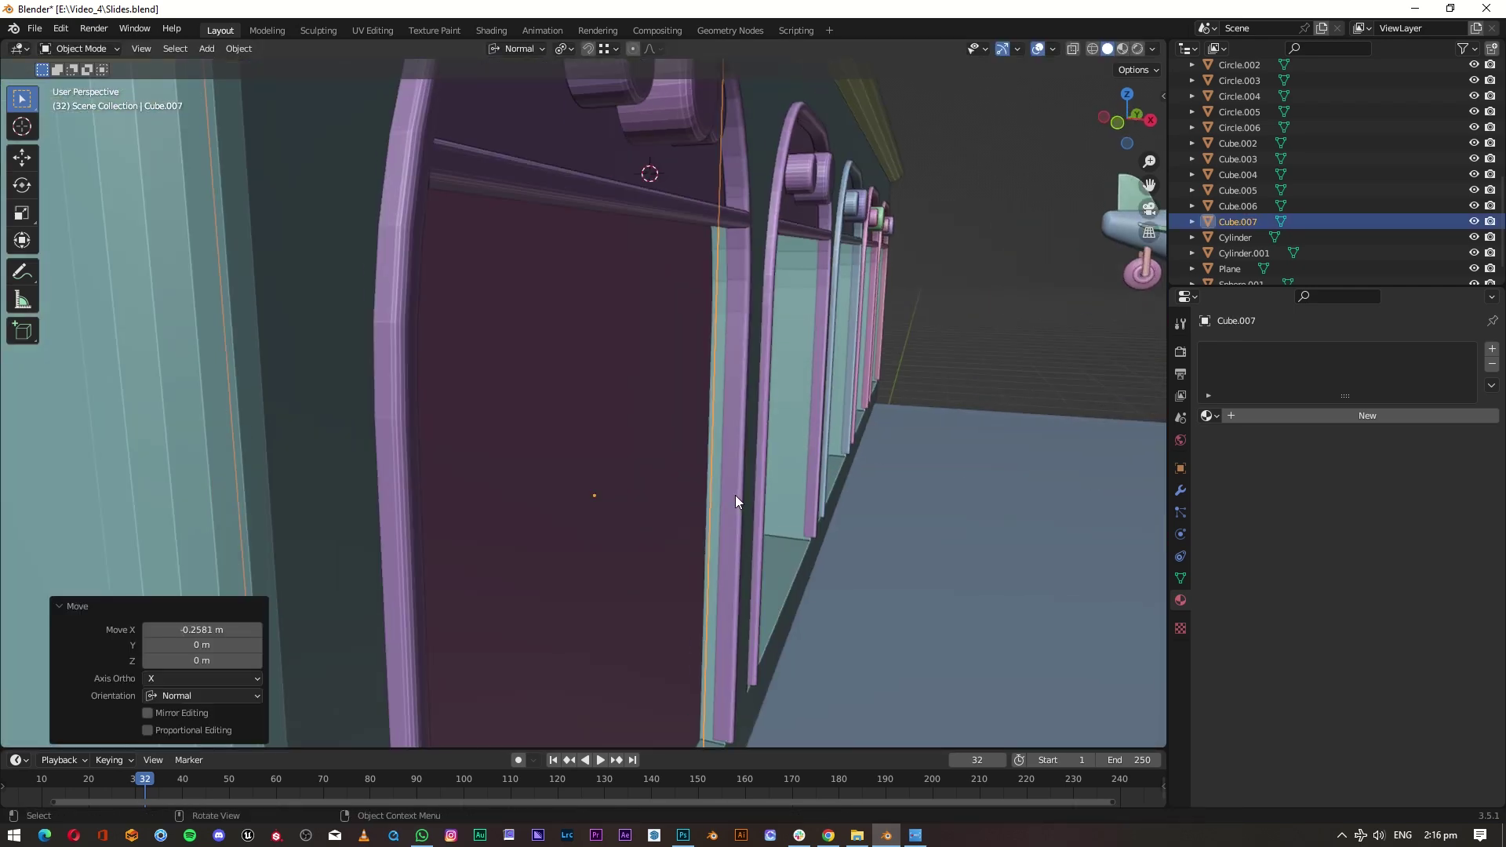
pyautogui.click(691, 499)
pyautogui.press('KP_Divide')
pyautogui.moveTo(622, 601)
pyautogui.mouseDown(button='middle')
pyautogui.moveTo(610, 525)
pyautogui.moveTo(629, 222)
pyautogui.mouseUp(button='middle')
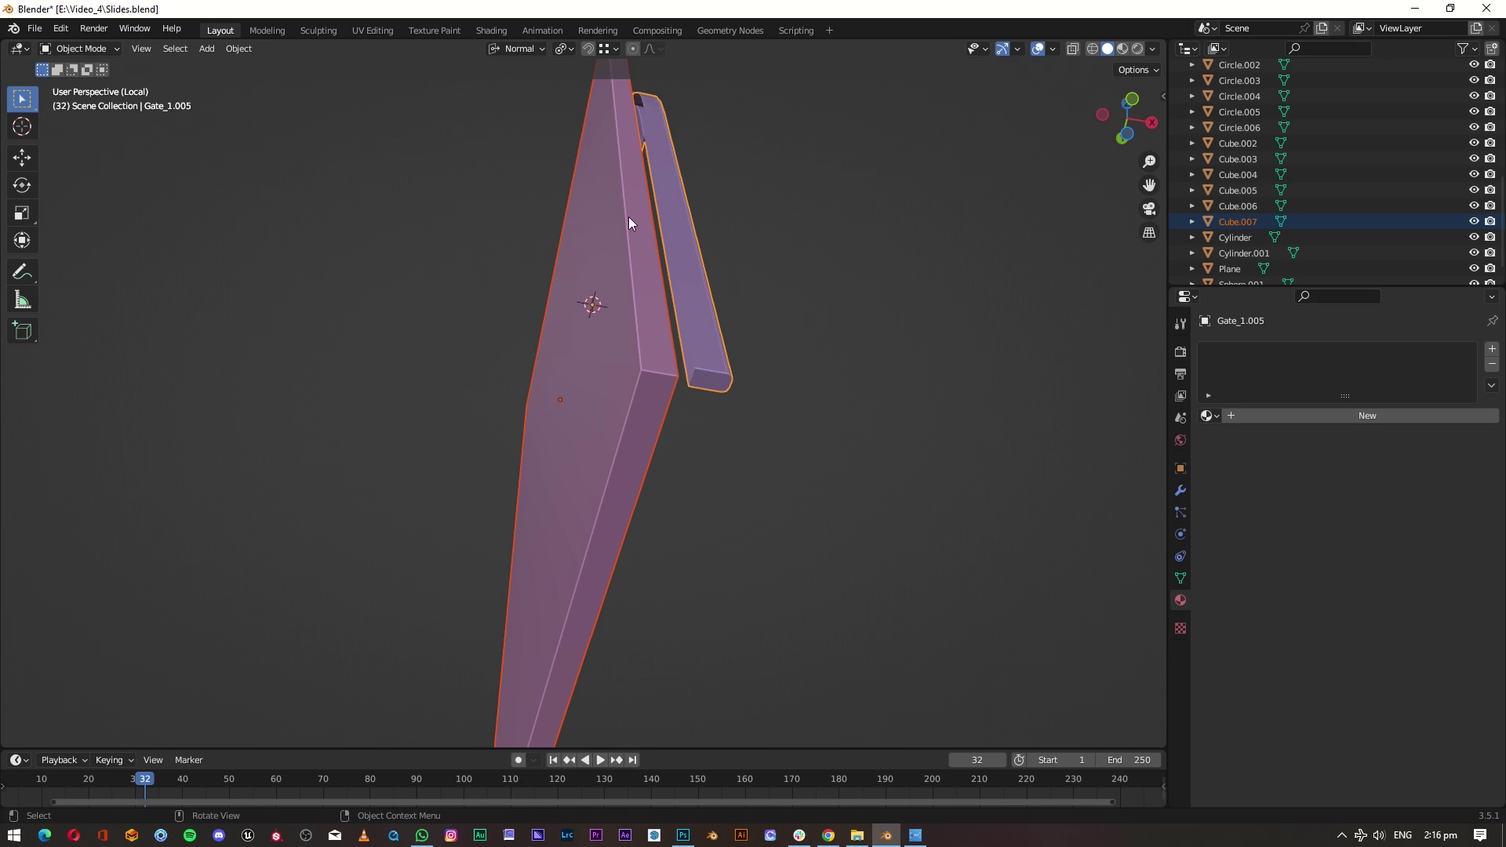
# Step: Enable vertex snapping and move the selected pieces along X toward the arch
pyautogui.click(616, 49)
pyautogui.click(565, 97)
pyautogui.press('g')
pyautogui.press('x')
pyautogui.press('x')
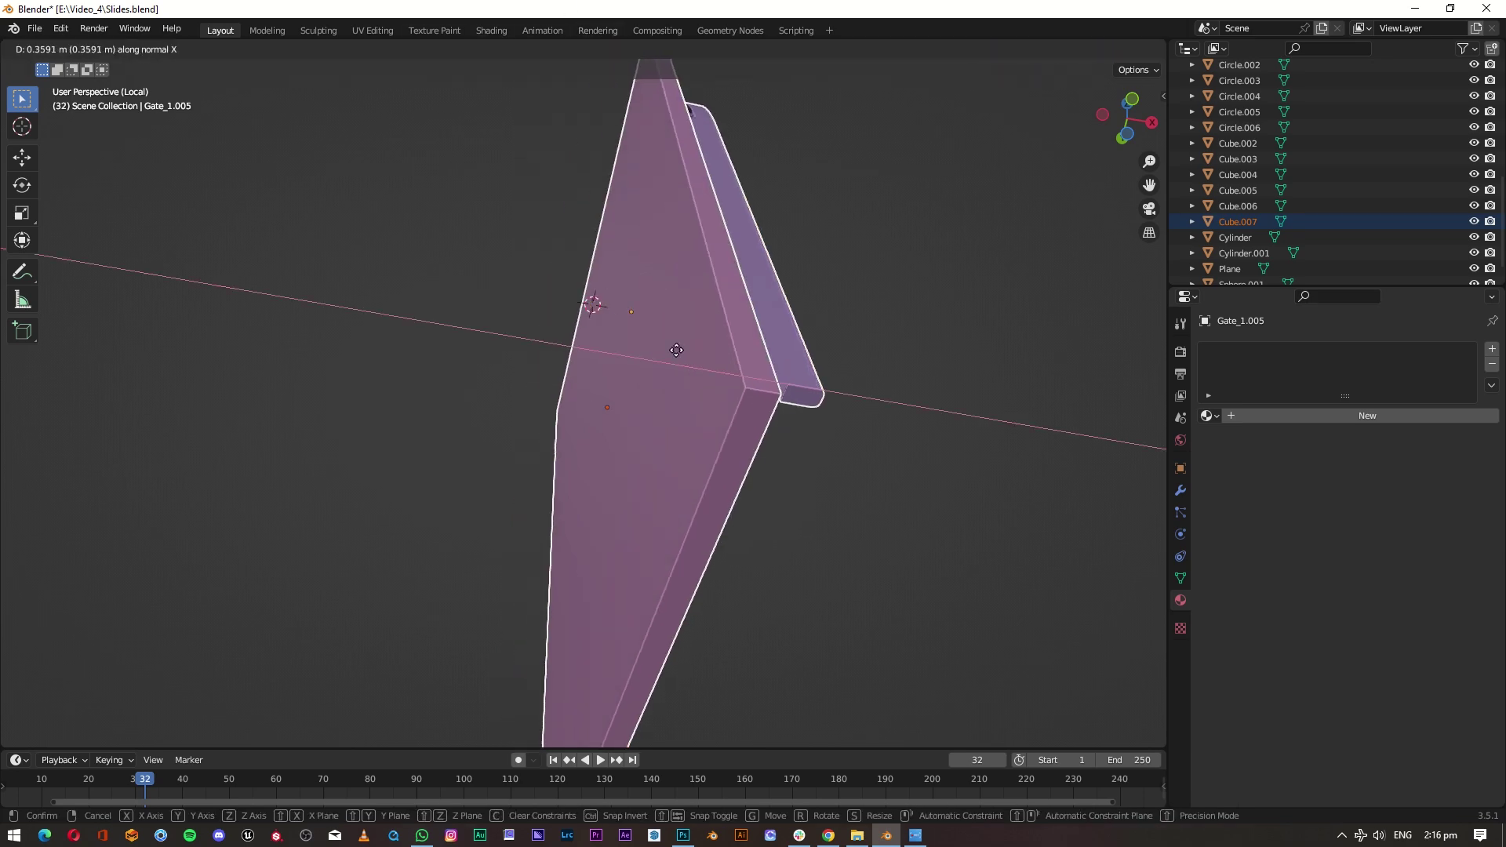
pyautogui.click(610, 303)
pyautogui.moveTo(611, 303)
pyautogui.mouseDown(button='middle')
pyautogui.moveTo(666, 336)
pyautogui.moveTo(1068, 125)
pyautogui.mouseUp(button='middle')
pyautogui.press('KP_Divide')
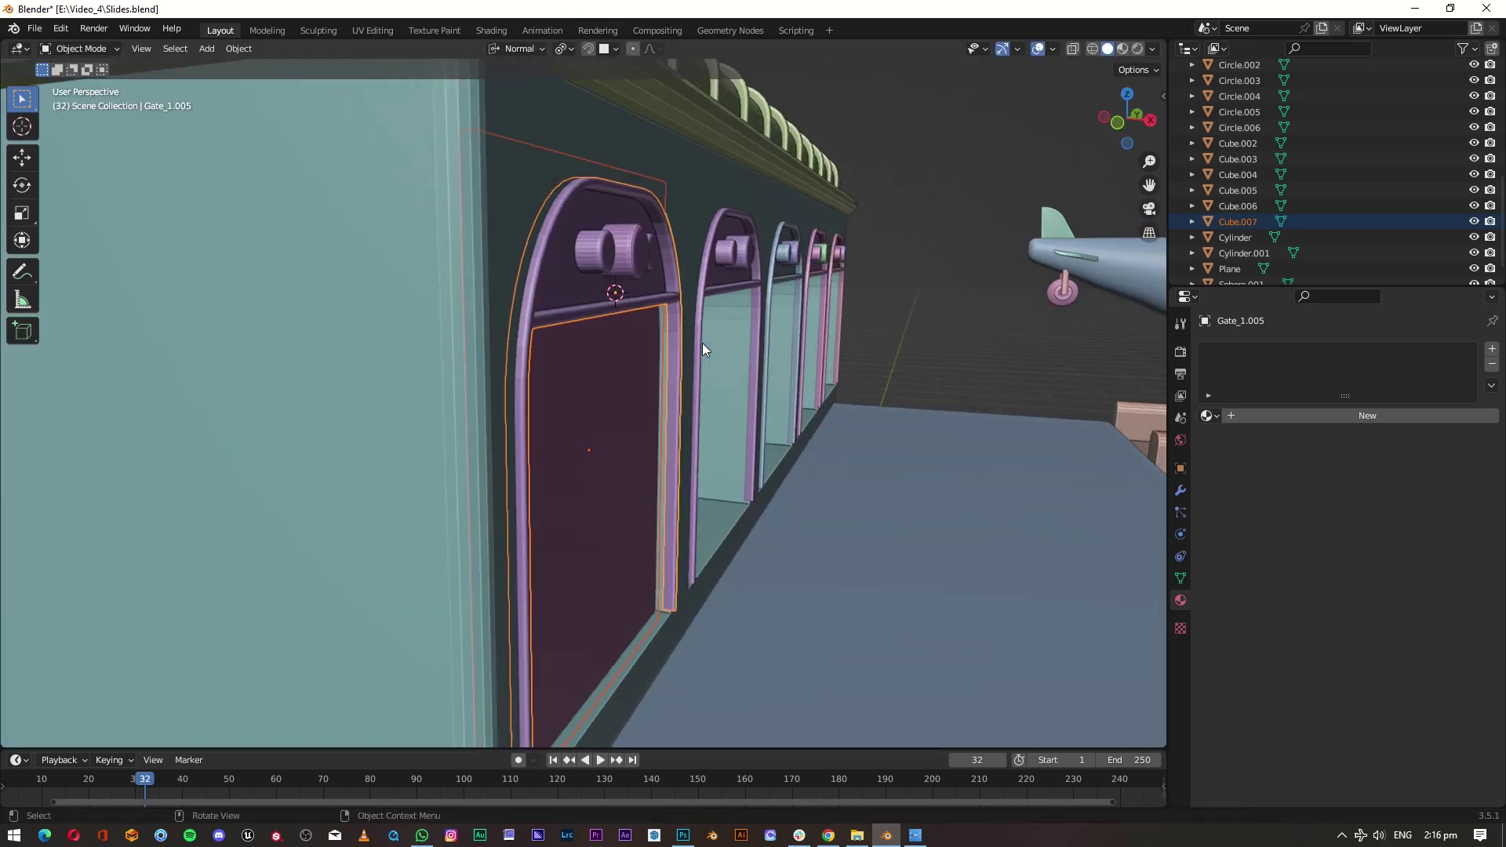
pyautogui.press('KP_Divide')
pyautogui.moveTo(650, 346); pyautogui.dragTo(638, 620, button='middle')
# Step: Slide Cube.007 -0.46634 m along X so it fills the first arched opening
pyautogui.click(638, 620)
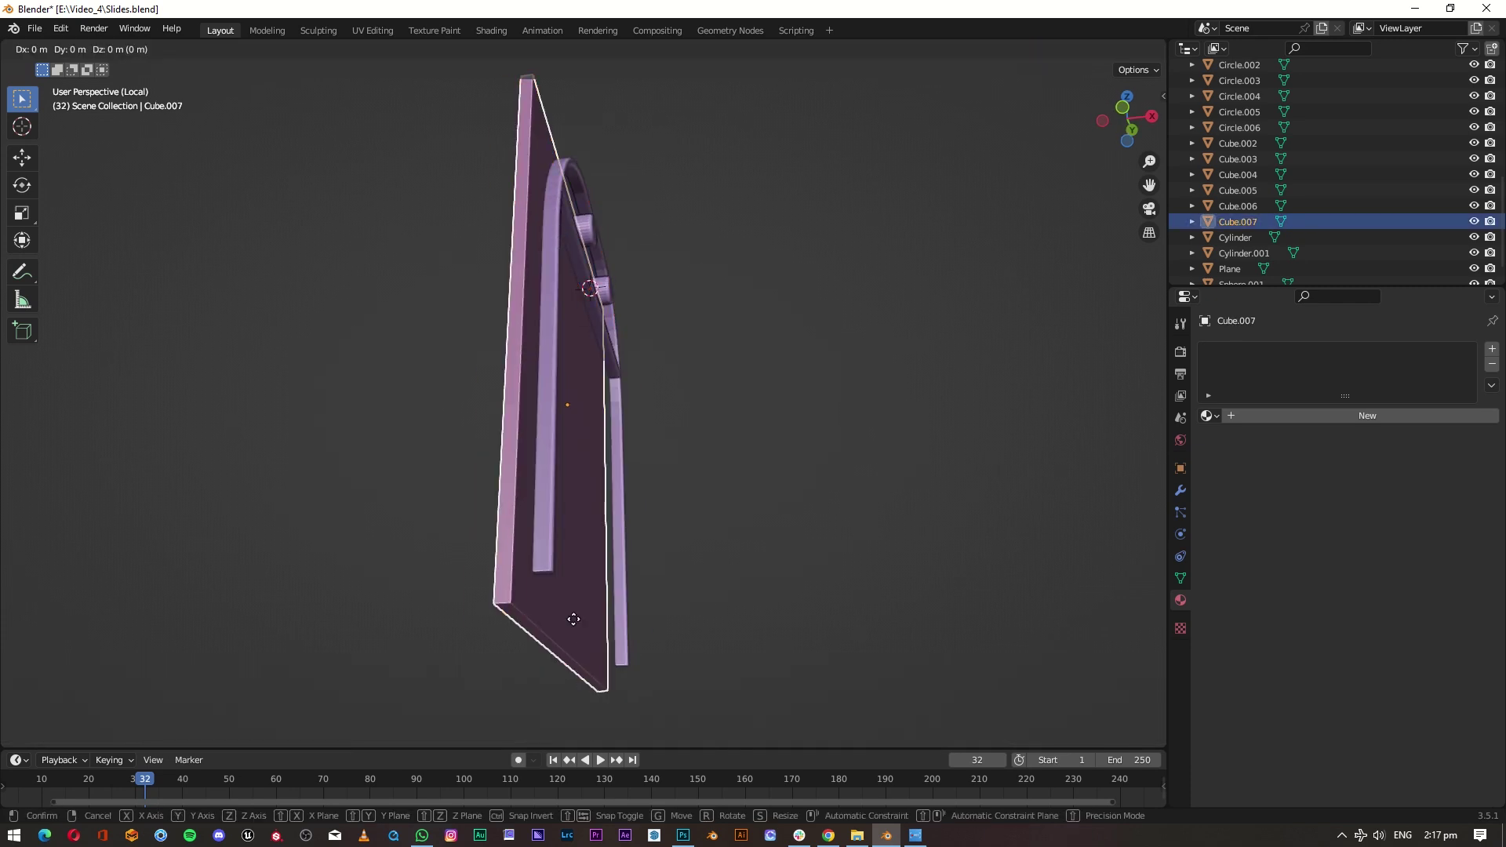
pyautogui.press('g')
pyautogui.press('x')
pyautogui.press('x')
pyautogui.click(543, 609)
pyautogui.moveTo(543, 609)
pyautogui.mouseDown(button='middle')
pyautogui.moveTo(583, 643)
pyautogui.moveTo(639, 610)
pyautogui.moveTo(590, 670)
pyautogui.moveTo(648, 677)
pyautogui.moveTo(615, 699)
pyautogui.mouseUp(button='middle')
pyautogui.press('g')
pyautogui.press('x')
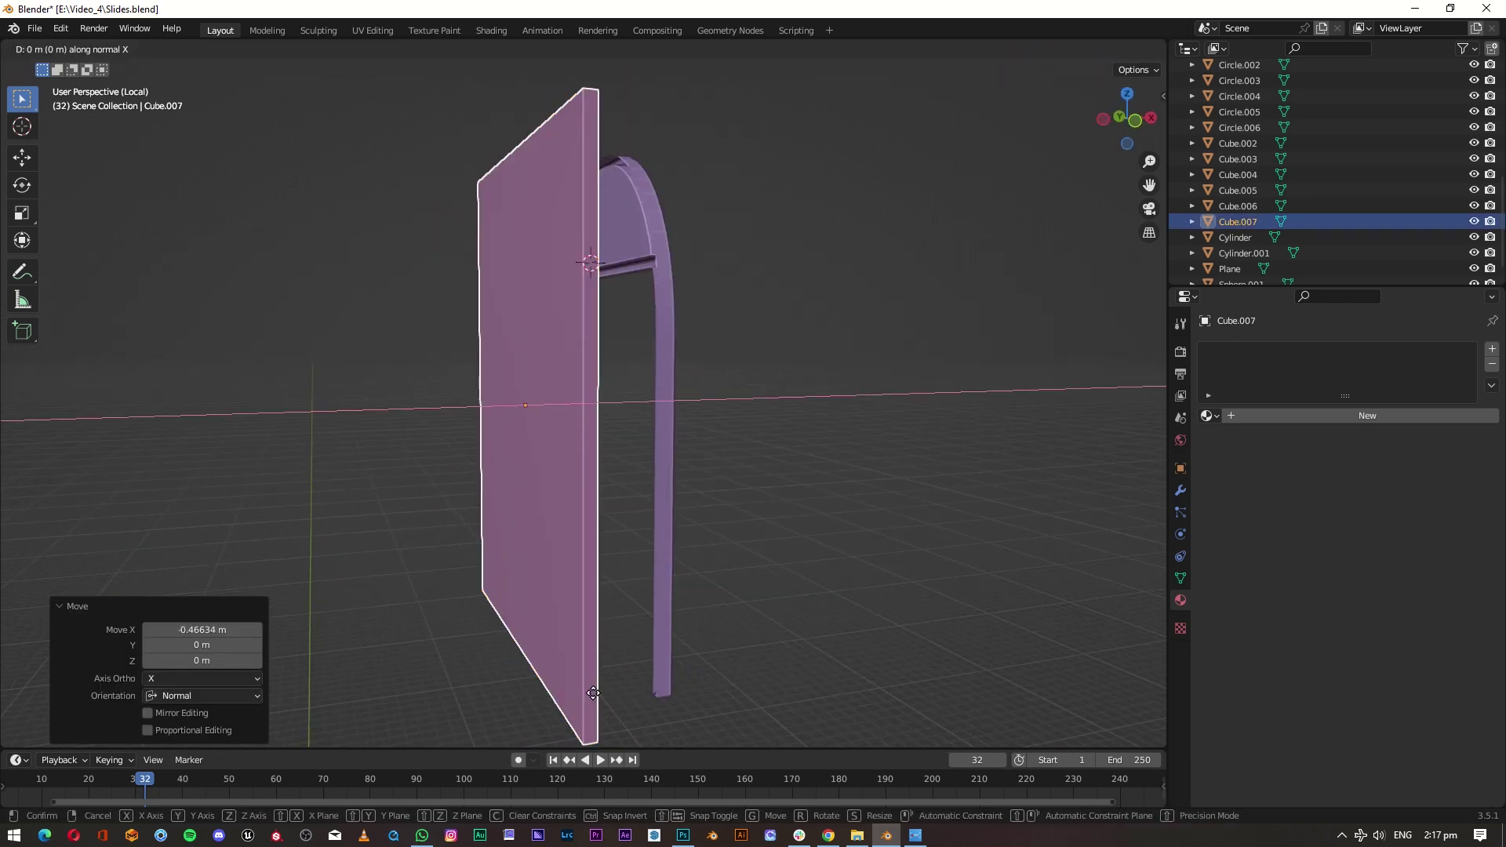
pyautogui.click(741, 558)
pyautogui.moveTo(741, 558); pyautogui.dragTo(591, 638, button='middle')
# Step: Exit local view and orbit out to a wide view of the building
pyautogui.press('KP_Divide')
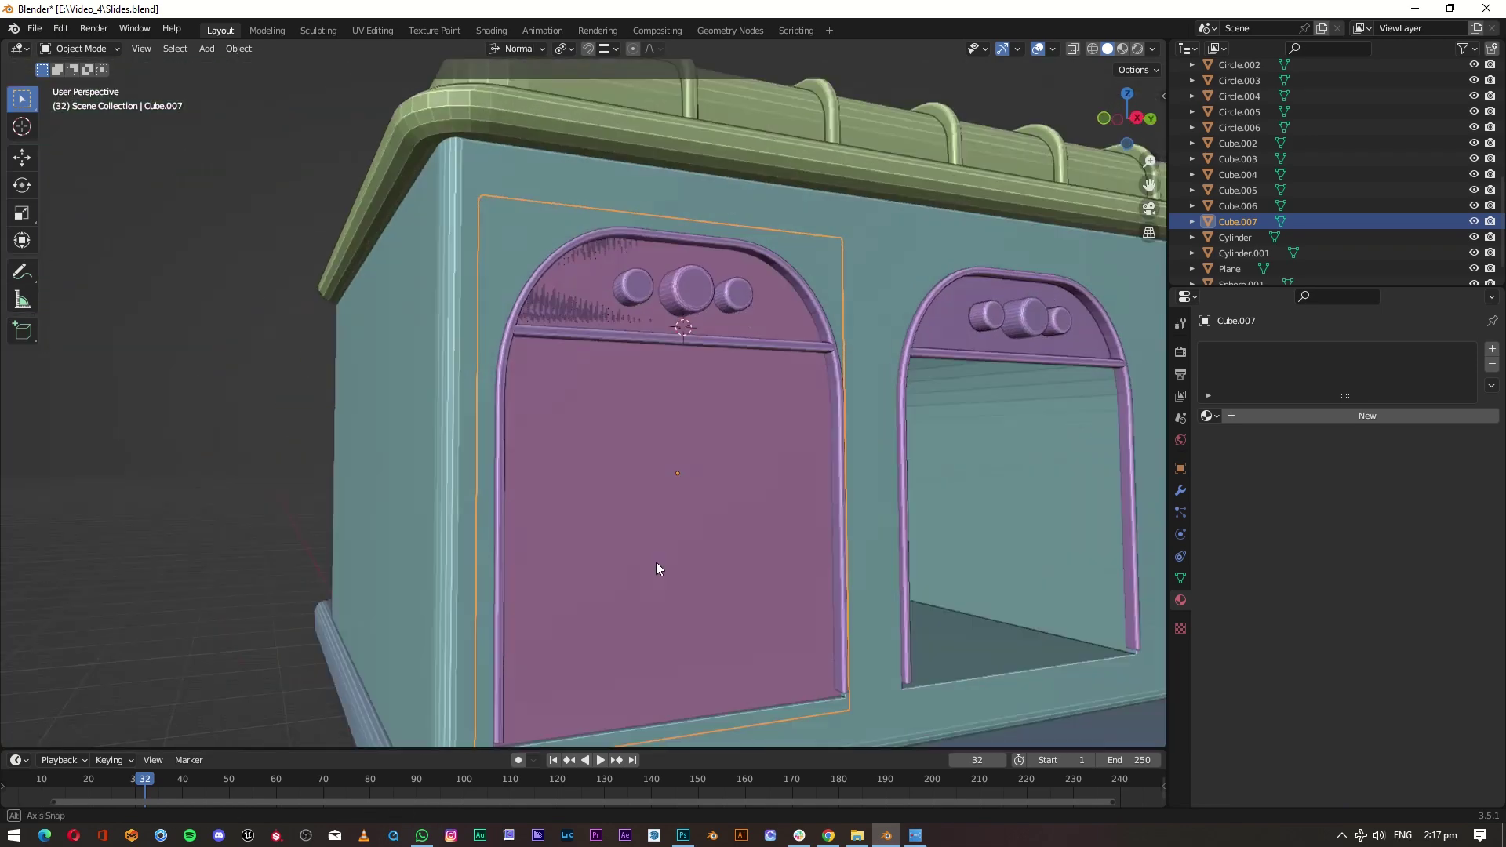
pyautogui.scroll(2, 656, 562)
pyautogui.scroll(-4, 692, 556)
pyautogui.moveTo(732, 538)
pyautogui.mouseDown(button='middle')
pyautogui.moveTo(774, 594)
pyautogui.moveTo(780, 514)
pyautogui.mouseUp(button='middle')
pyautogui.scroll(-2, 773, 595)
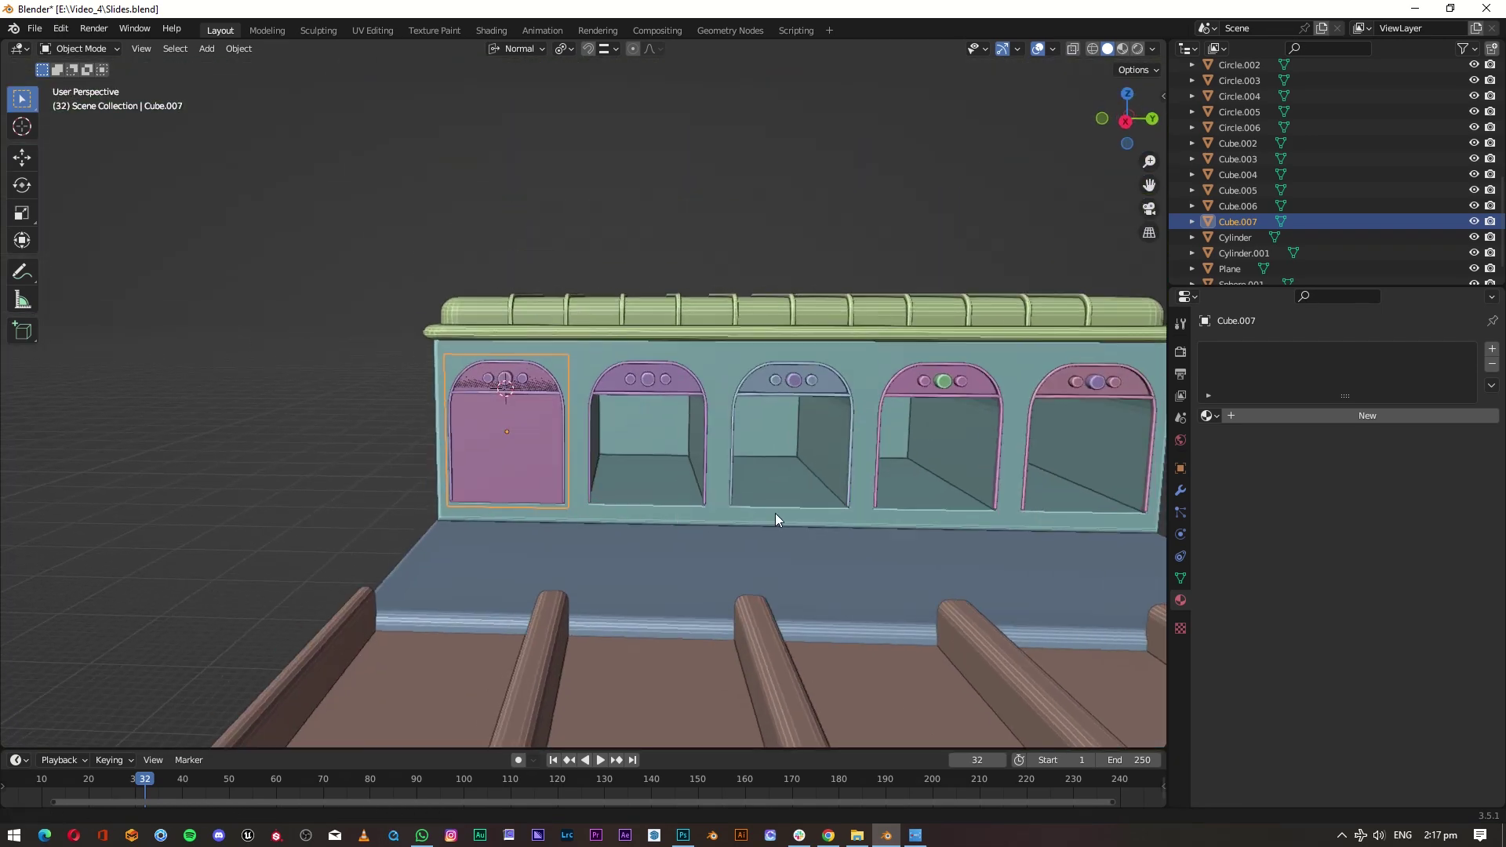
# Step: Duplicate the door panel and snap the copy into the second arch via the 3D cursor
pyautogui.hotkey('shift', 'd')
pyautogui.click(474, 475)
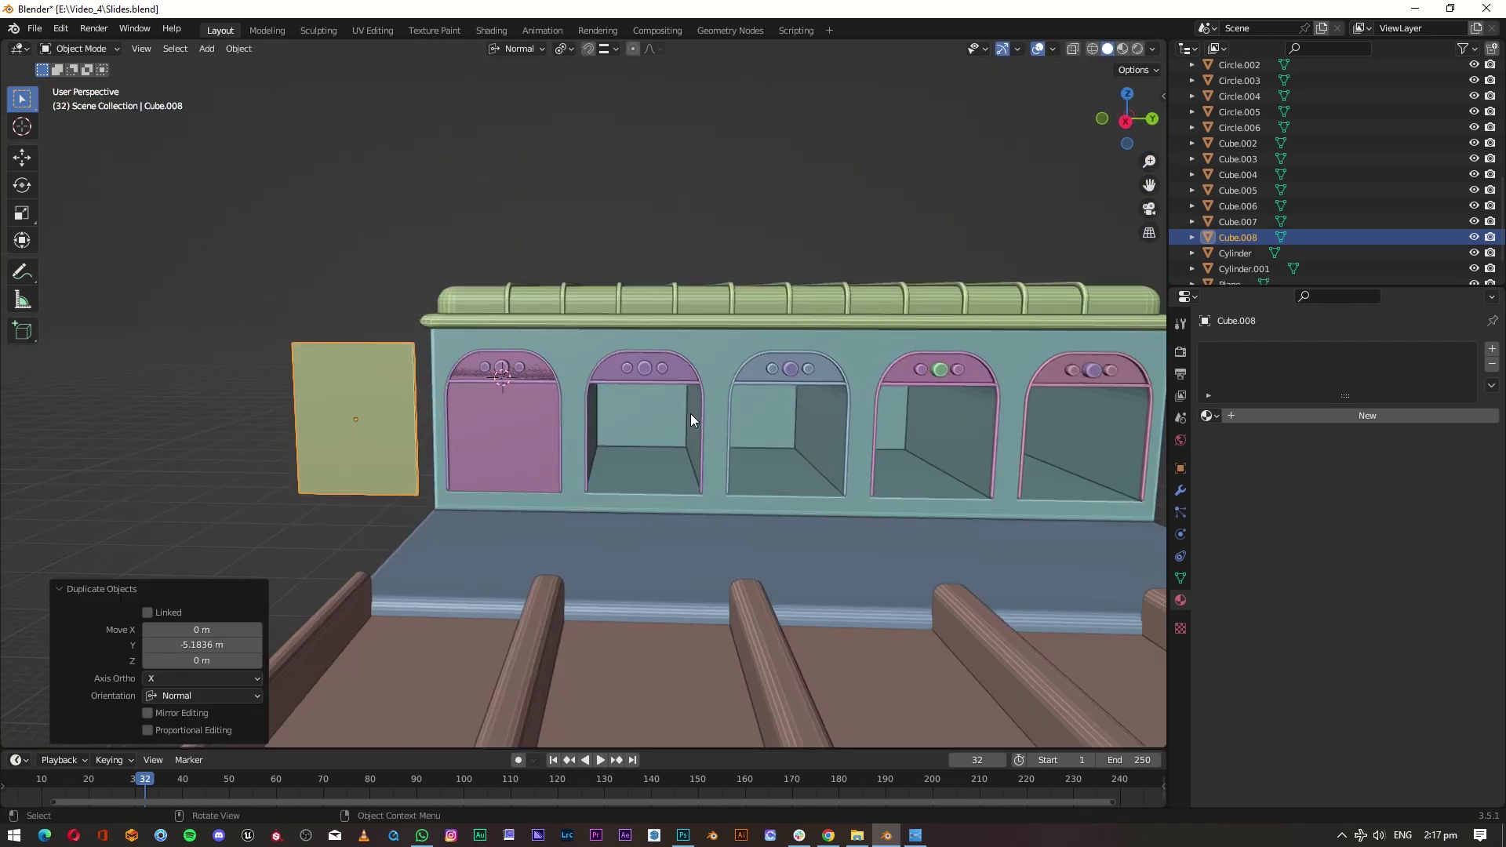
pyautogui.click(690, 412)
pyautogui.press('KP_Divide')
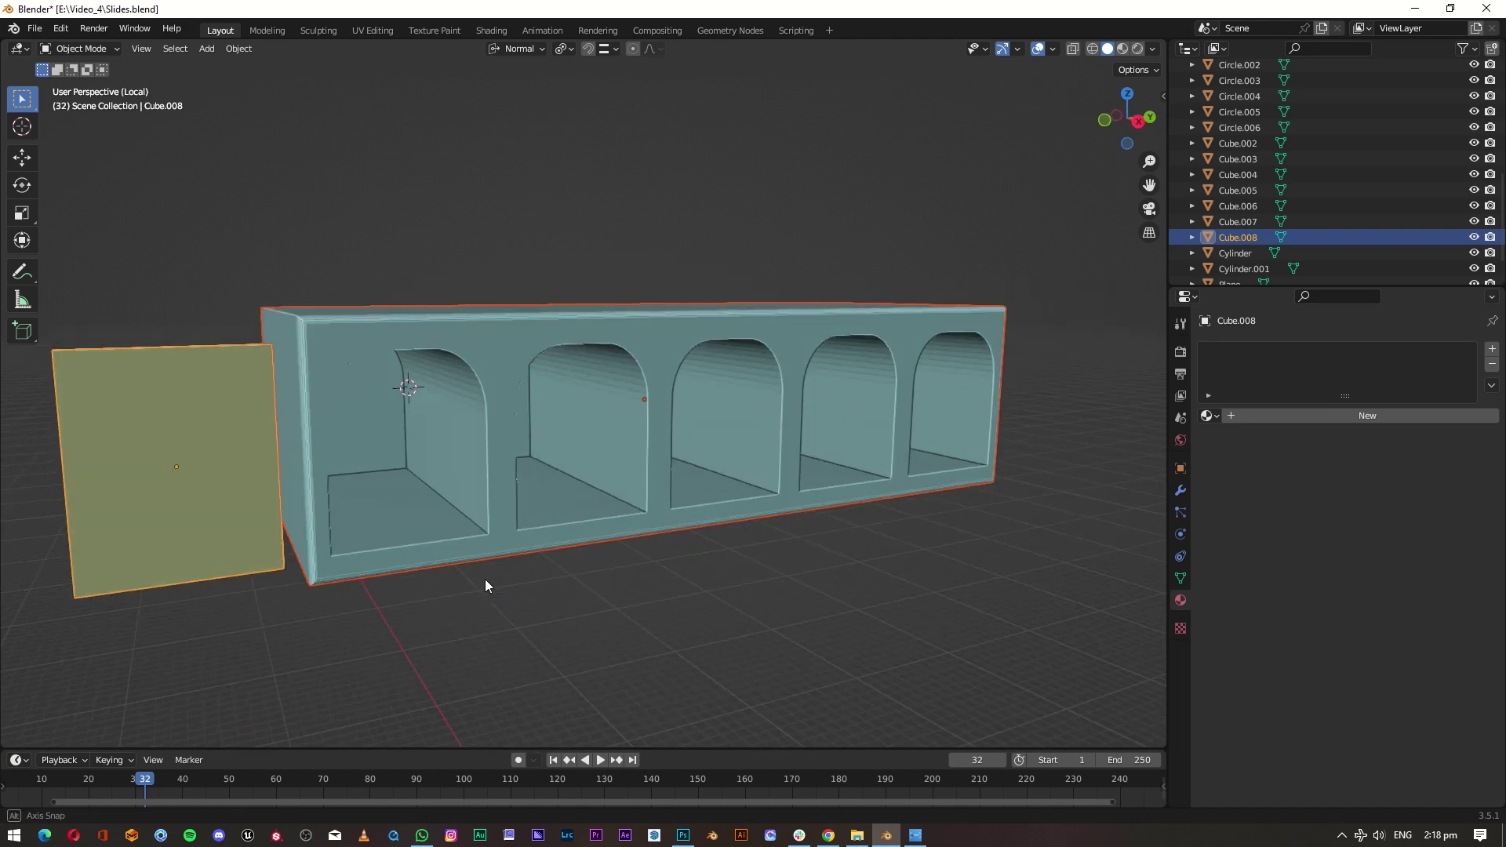
pyautogui.press('Tab')
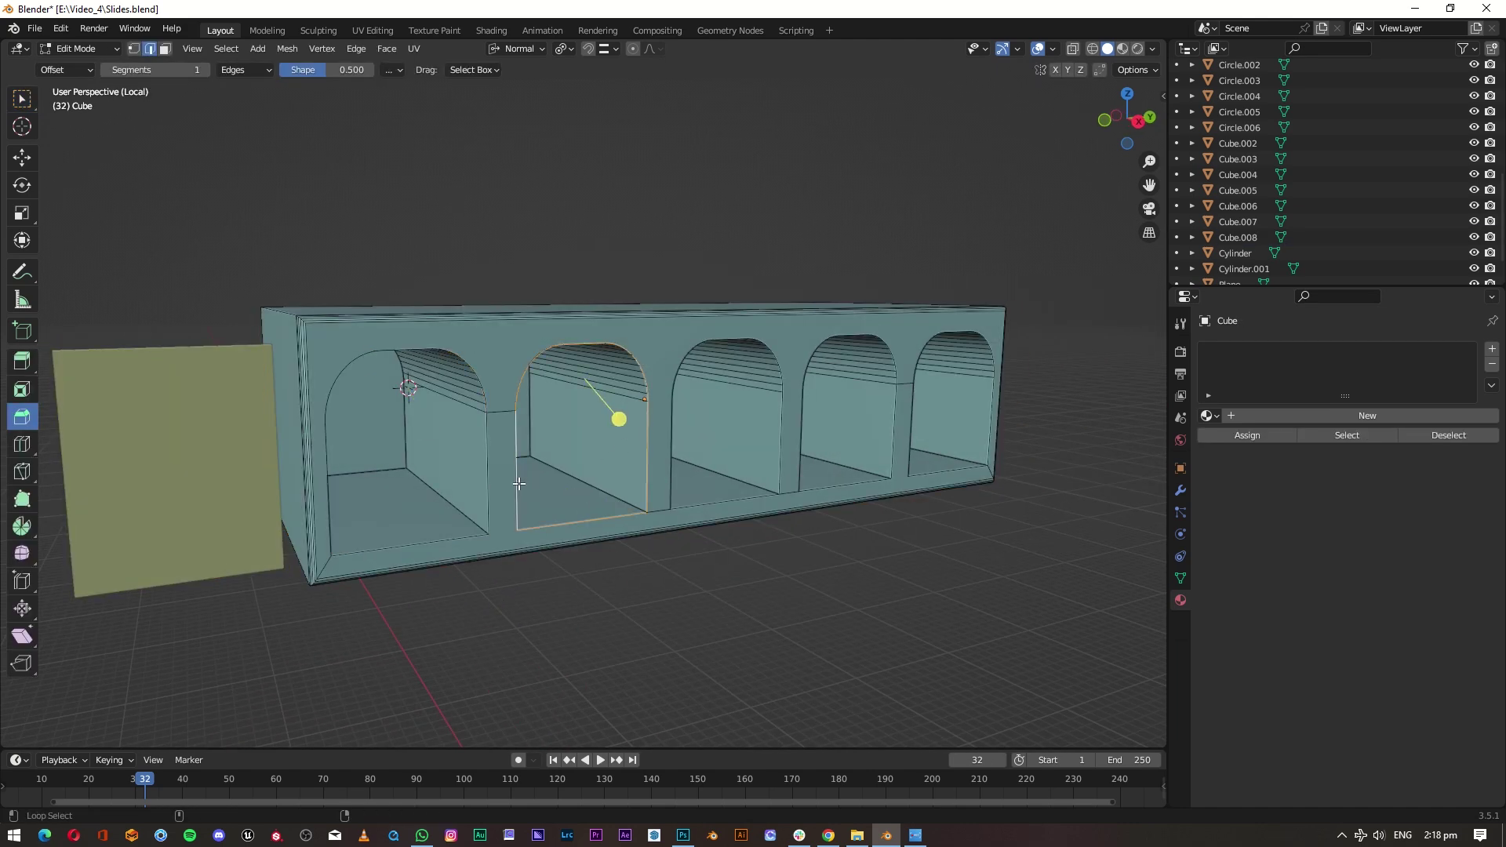
pyautogui.hotkey('shift', 's')
pyautogui.press('2')
pyautogui.press('Tab')
pyautogui.click(209, 497)
pyautogui.hotkey('shift', 's')
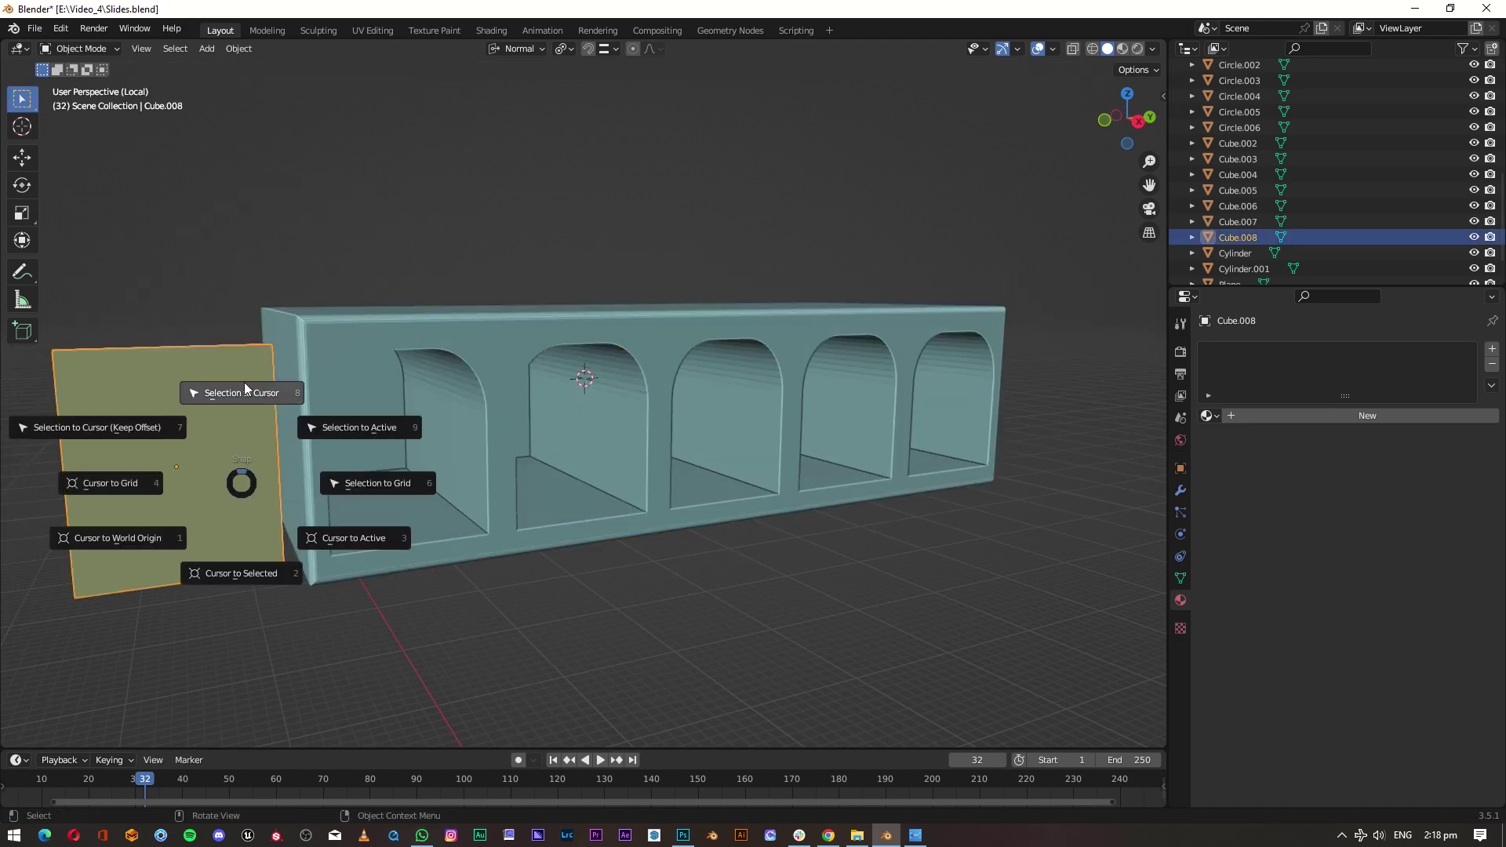
pyautogui.click(245, 389)
# Step: Duplicate the panel again and snap the new copy into the middle arch
pyautogui.scroll(-3, 624, 218)
pyautogui.moveTo(624, 219)
pyautogui.mouseDown(button='middle')
pyautogui.moveTo(667, 542)
pyautogui.moveTo(551, 433)
pyautogui.mouseUp(button='middle')
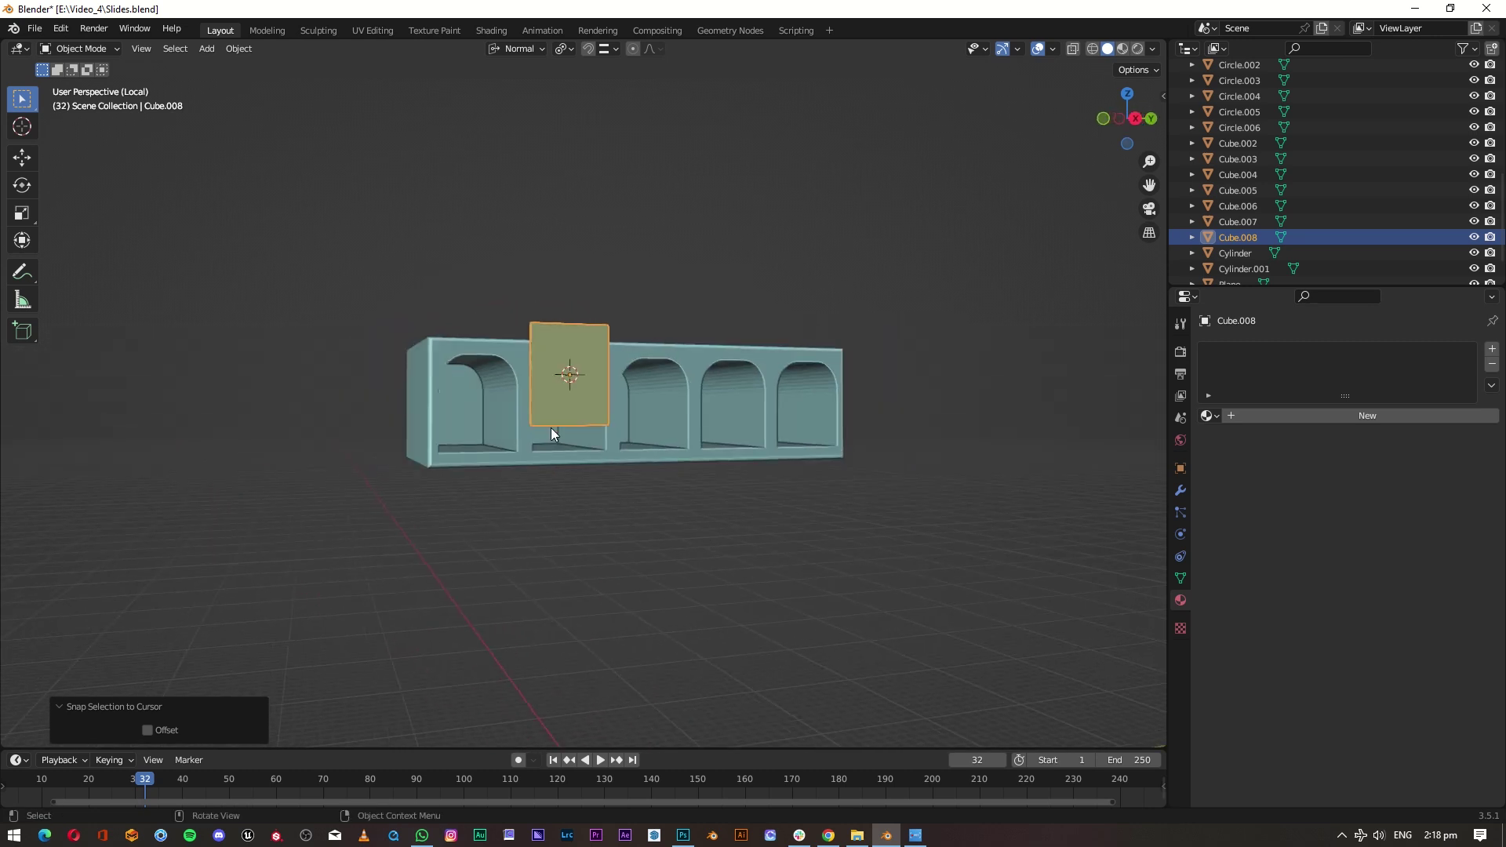
pyautogui.scroll(2, 551, 433)
pyautogui.moveTo(581, 639); pyautogui.dragTo(726, 373, button='middle')
pyautogui.hotkey('shift', 'd')
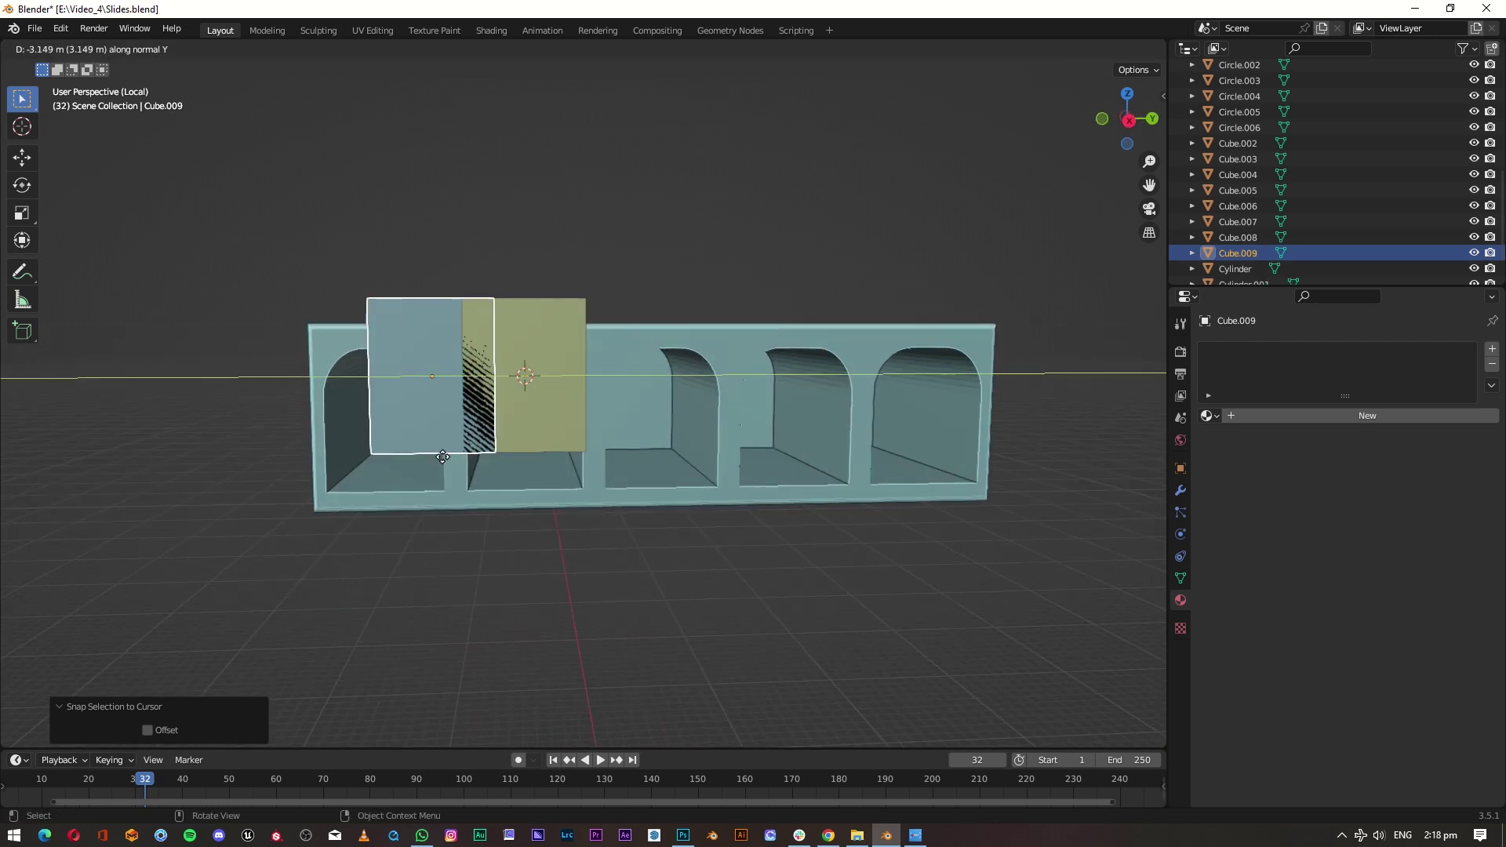
pyautogui.click(711, 374)
pyautogui.click(598, 471)
pyautogui.press('Tab')
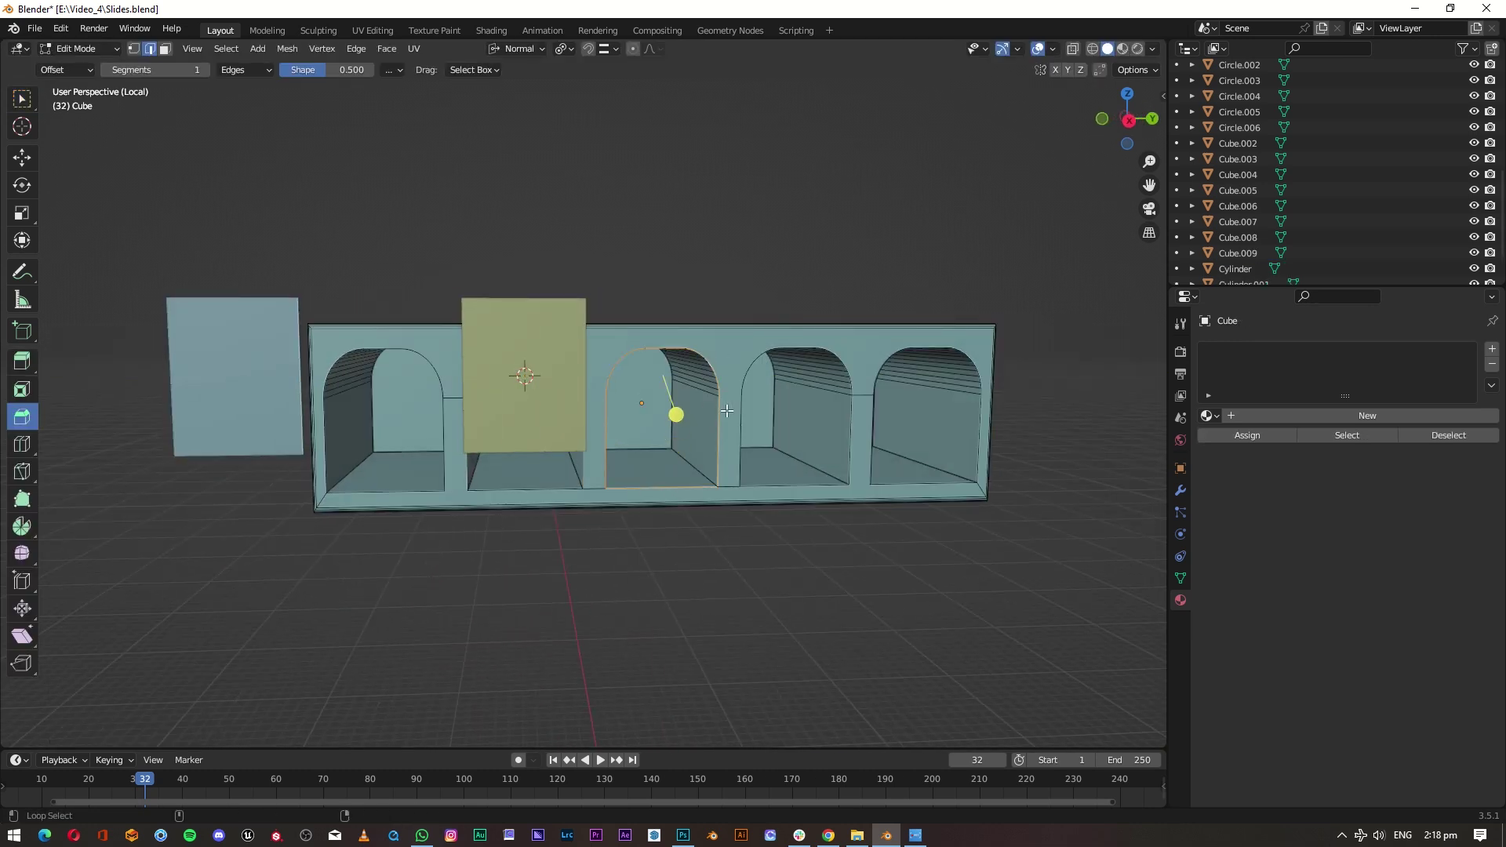
pyautogui.hotkey('shift', 's')
pyautogui.click(252, 479)
pyautogui.press('Tab')
pyautogui.click(248, 367)
pyautogui.hotkey('shift', 's')
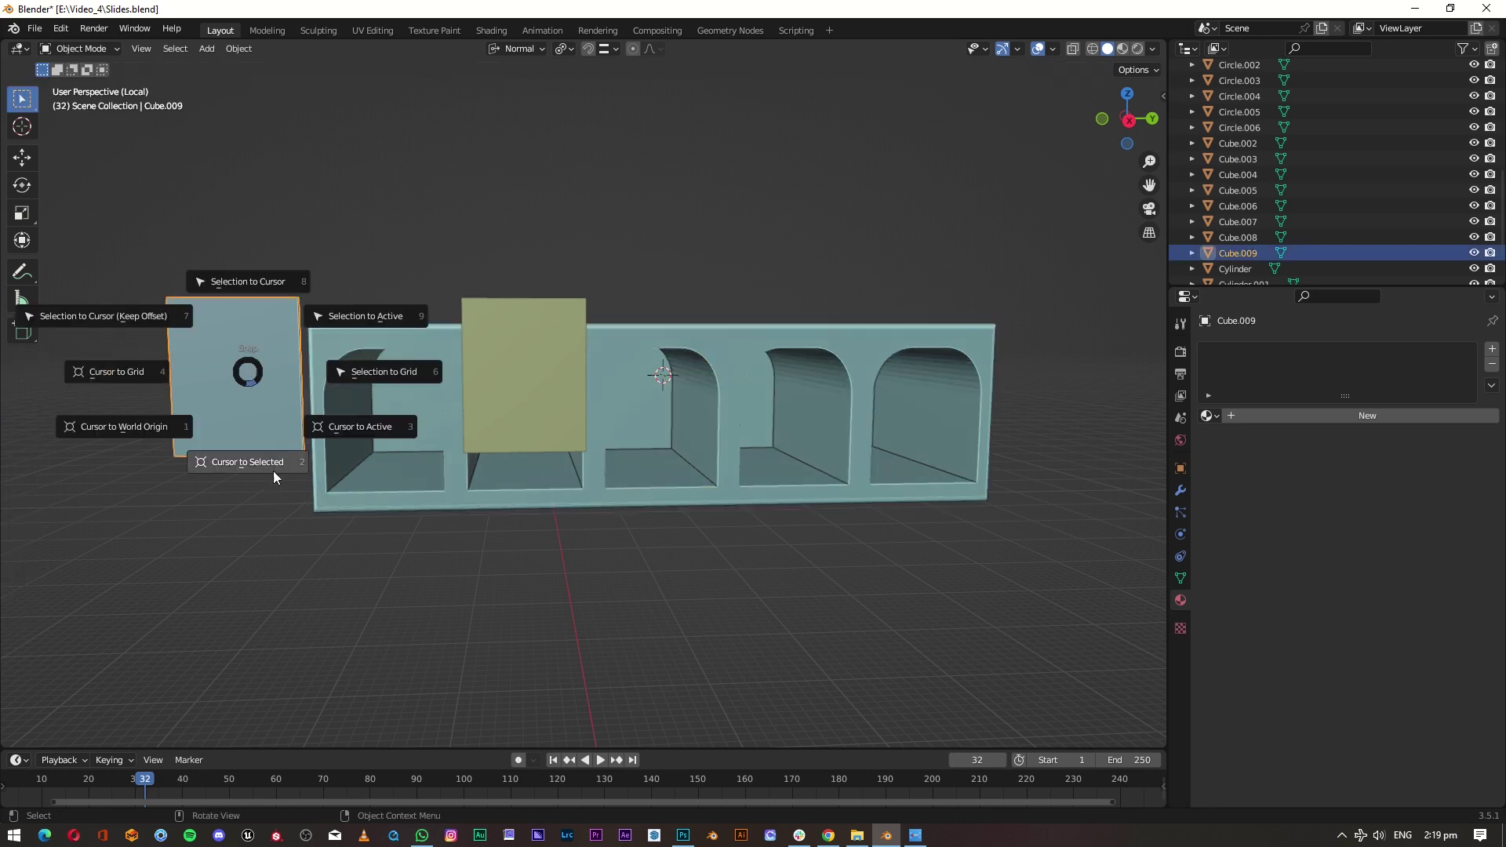
pyautogui.click(251, 284)
# Step: Make another copy and snap it into the fourth arch using its edge loop
pyautogui.hotkey('shift', 'd')
pyautogui.click(884, 430)
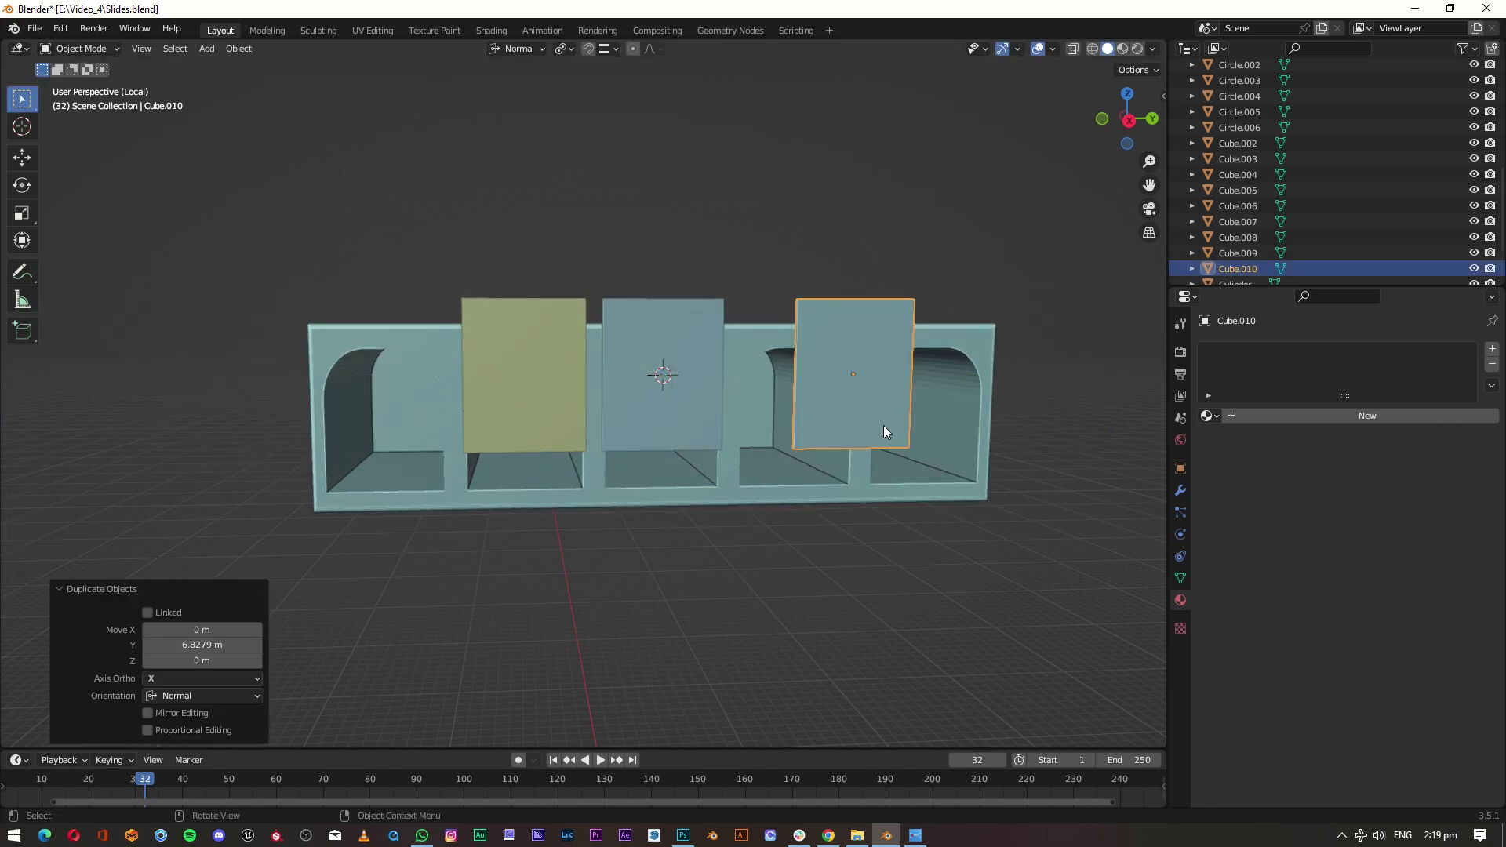
pyautogui.scroll(1, 863, 439)
pyautogui.click(790, 507)
pyautogui.press('Tab')
pyautogui.rightClick(804, 493)
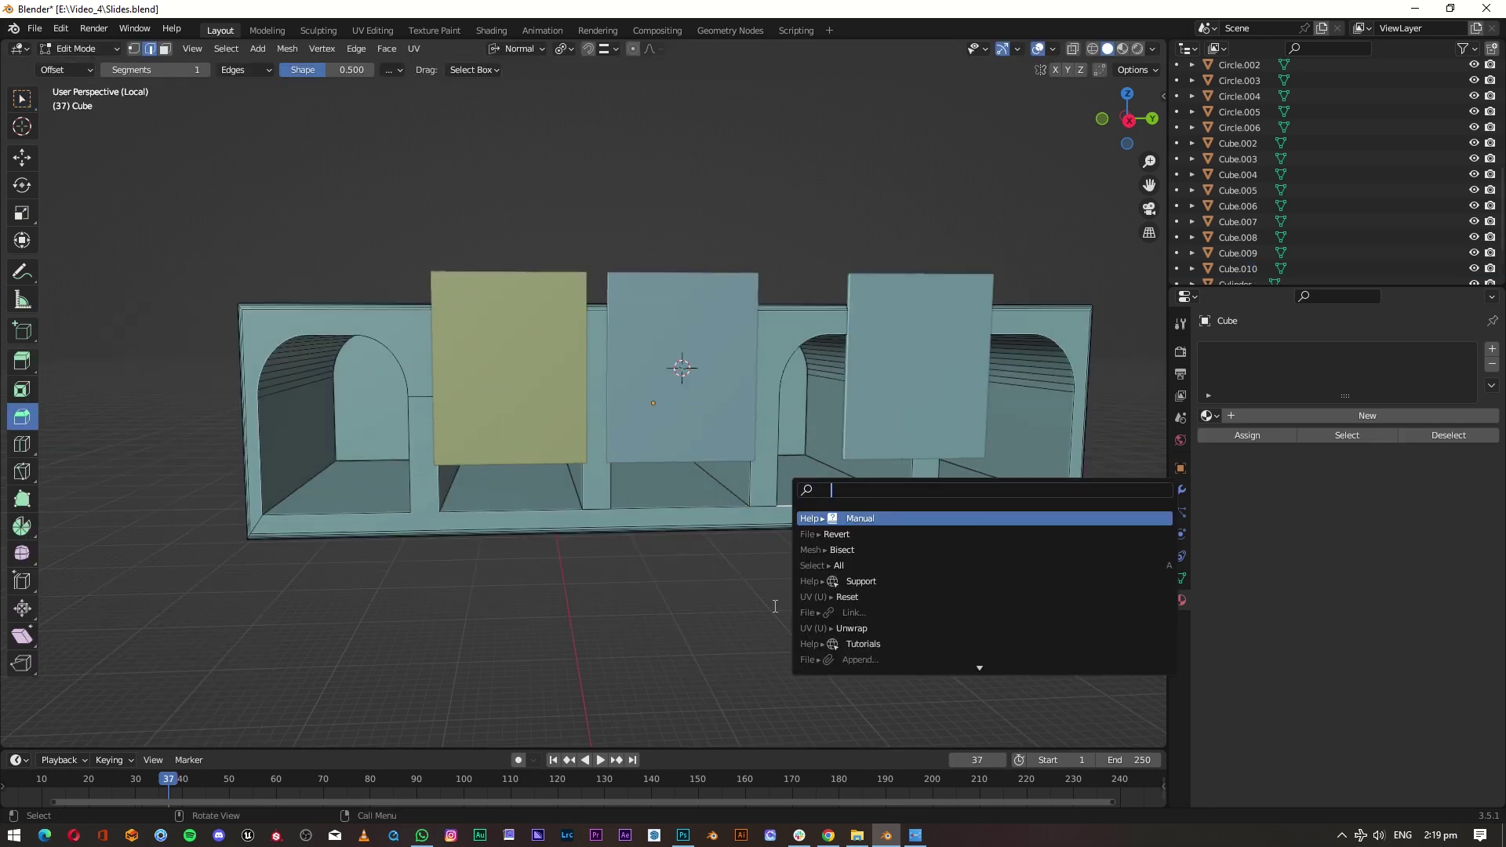
pyautogui.keyDown('alt'); pyautogui.click(803, 502); pyautogui.keyUp('alt')
pyautogui.hotkey('shift', 's')
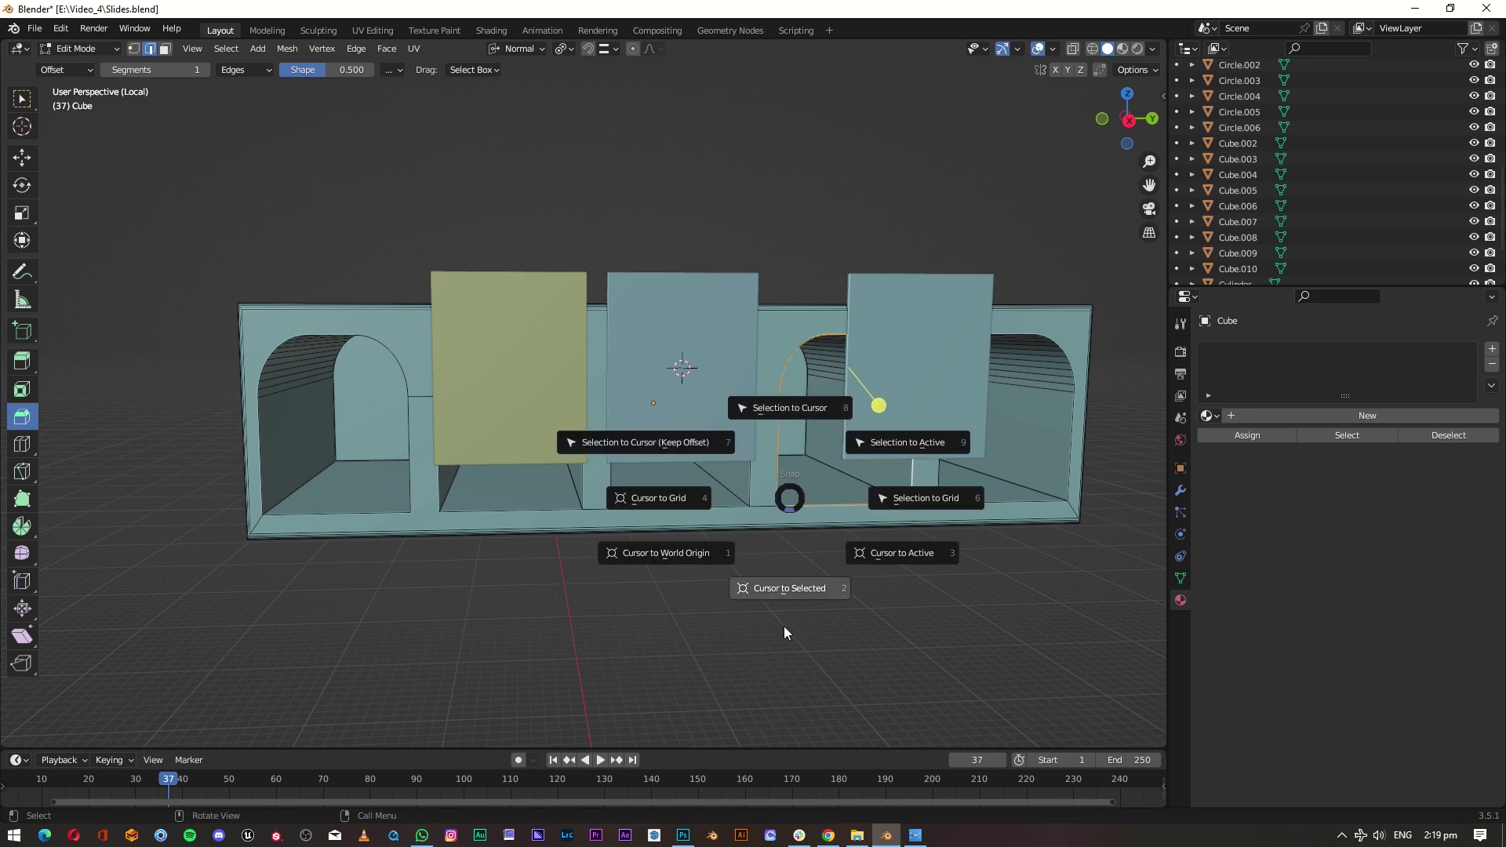
pyautogui.click(784, 633)
pyautogui.press('Tab')
pyautogui.click(920, 352)
pyautogui.hotkey('shift', 's')
pyautogui.click(917, 261)
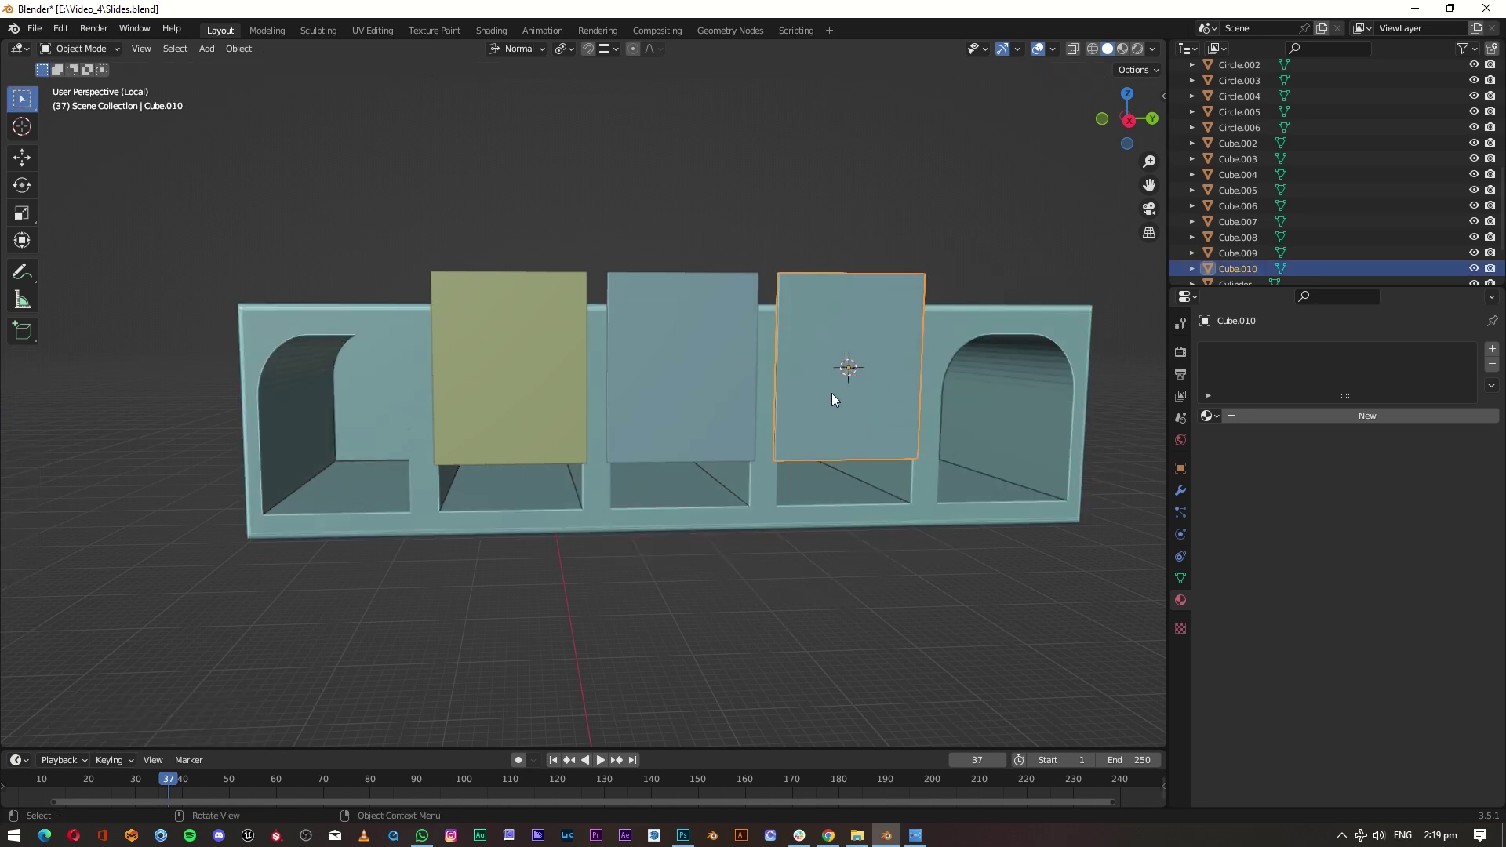
# Step: Snap the yellow panel copy into the last arch and check it from an angle
pyautogui.click(832, 393)
pyautogui.press('Tab')
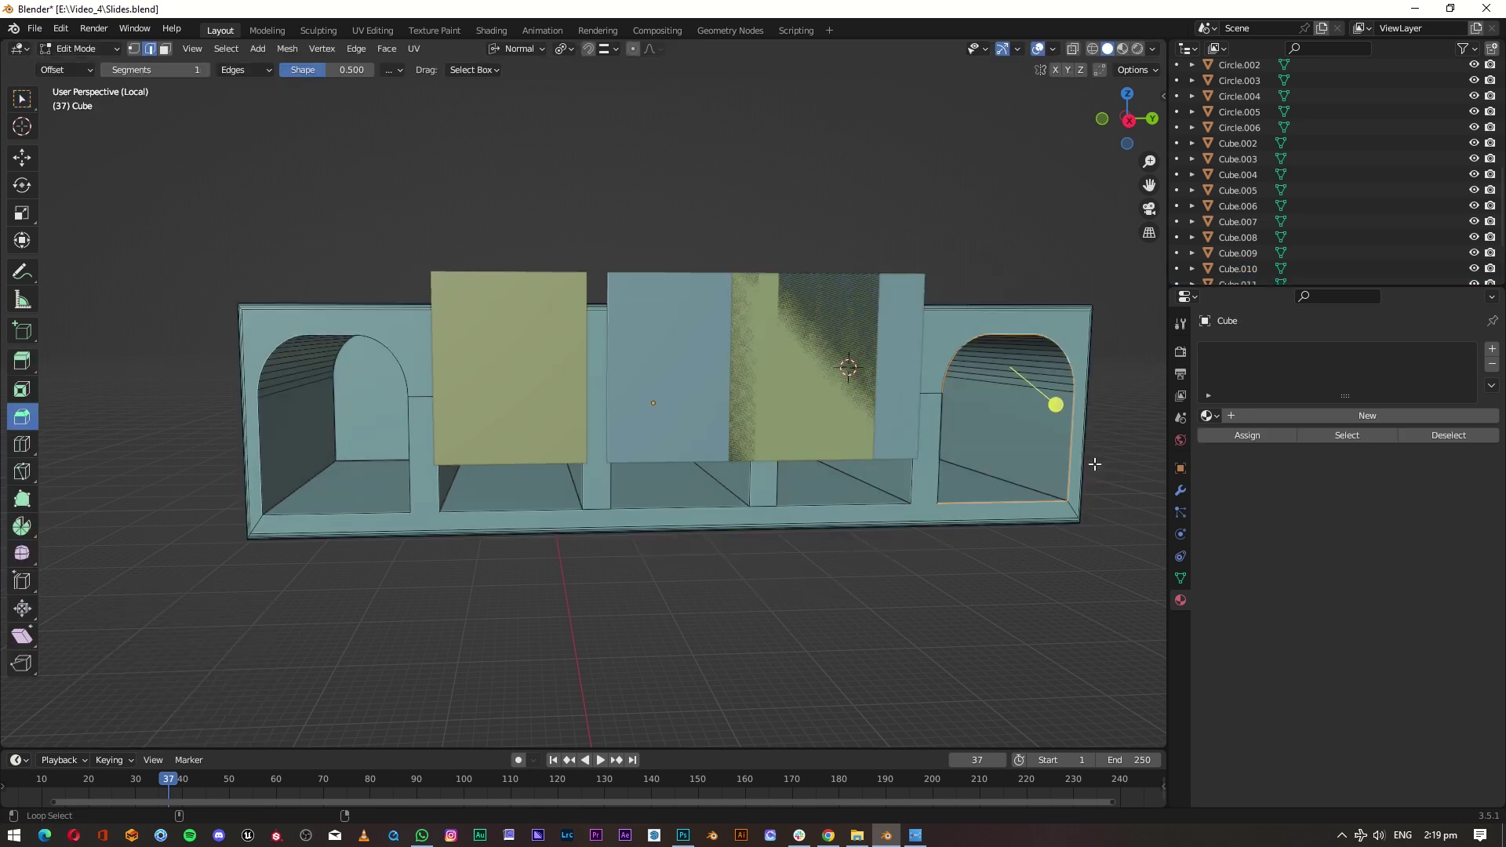
pyautogui.hotkey('shift', 's')
pyautogui.click(867, 559)
pyautogui.press('Tab')
pyautogui.click(803, 389)
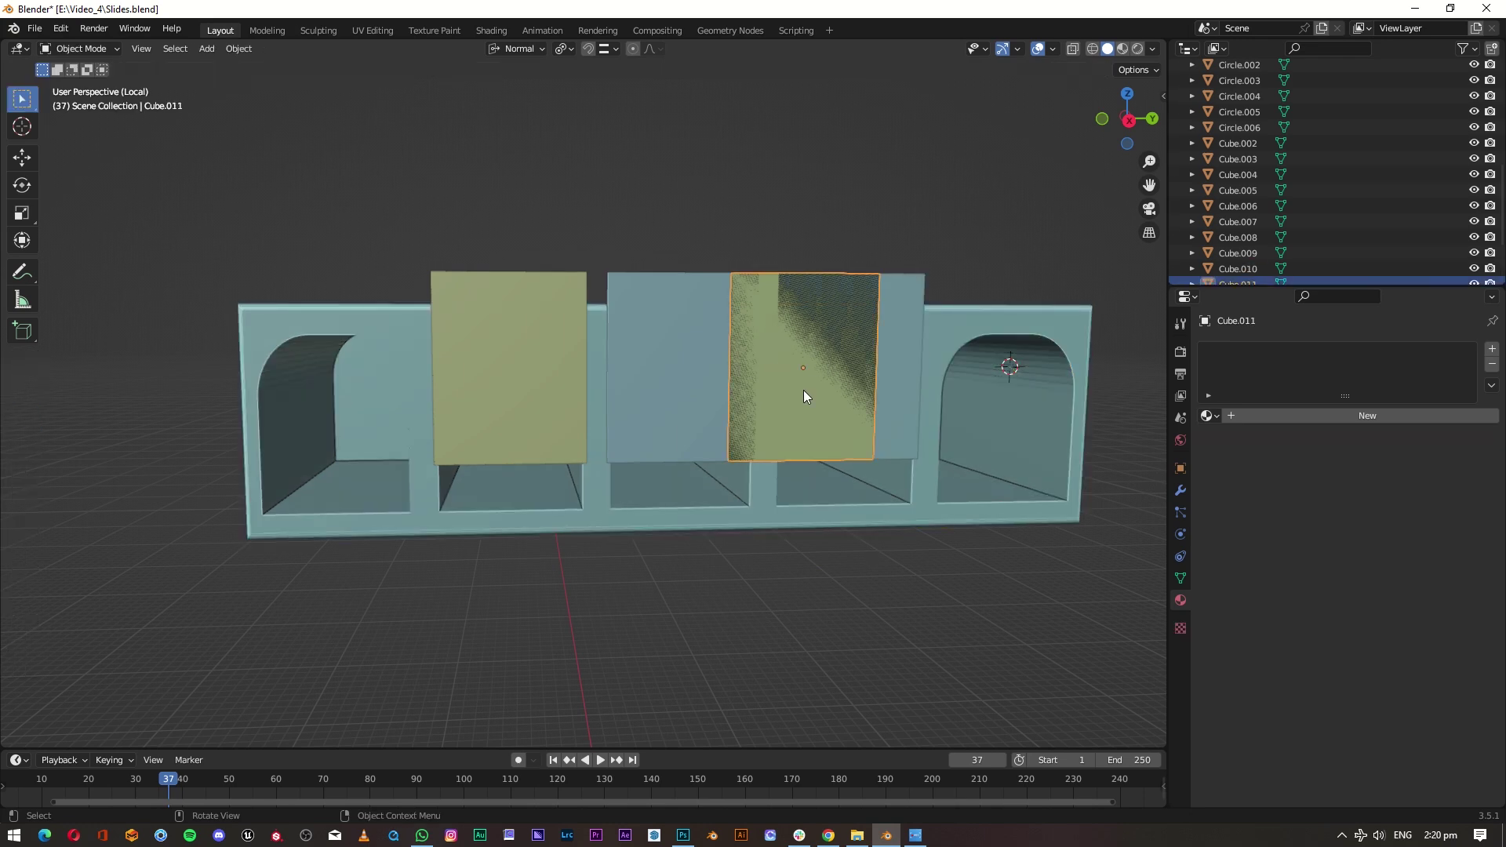
pyautogui.hotkey('shift', 's')
pyautogui.click(825, 329)
pyautogui.moveTo(291, 438)
pyautogui.mouseDown(button='middle')
pyautogui.moveTo(422, 207)
pyautogui.moveTo(404, 168)
pyautogui.mouseUp(button='middle')
# Step: Select the four copies plus the pink first door and isolate all five panels
pyautogui.keyDown('shift'); pyautogui.click(675, 388); pyautogui.keyUp('shift')
pyautogui.keyDown('shift'); pyautogui.click(849, 295); pyautogui.keyUp('shift')
pyautogui.press('KP_Divide')
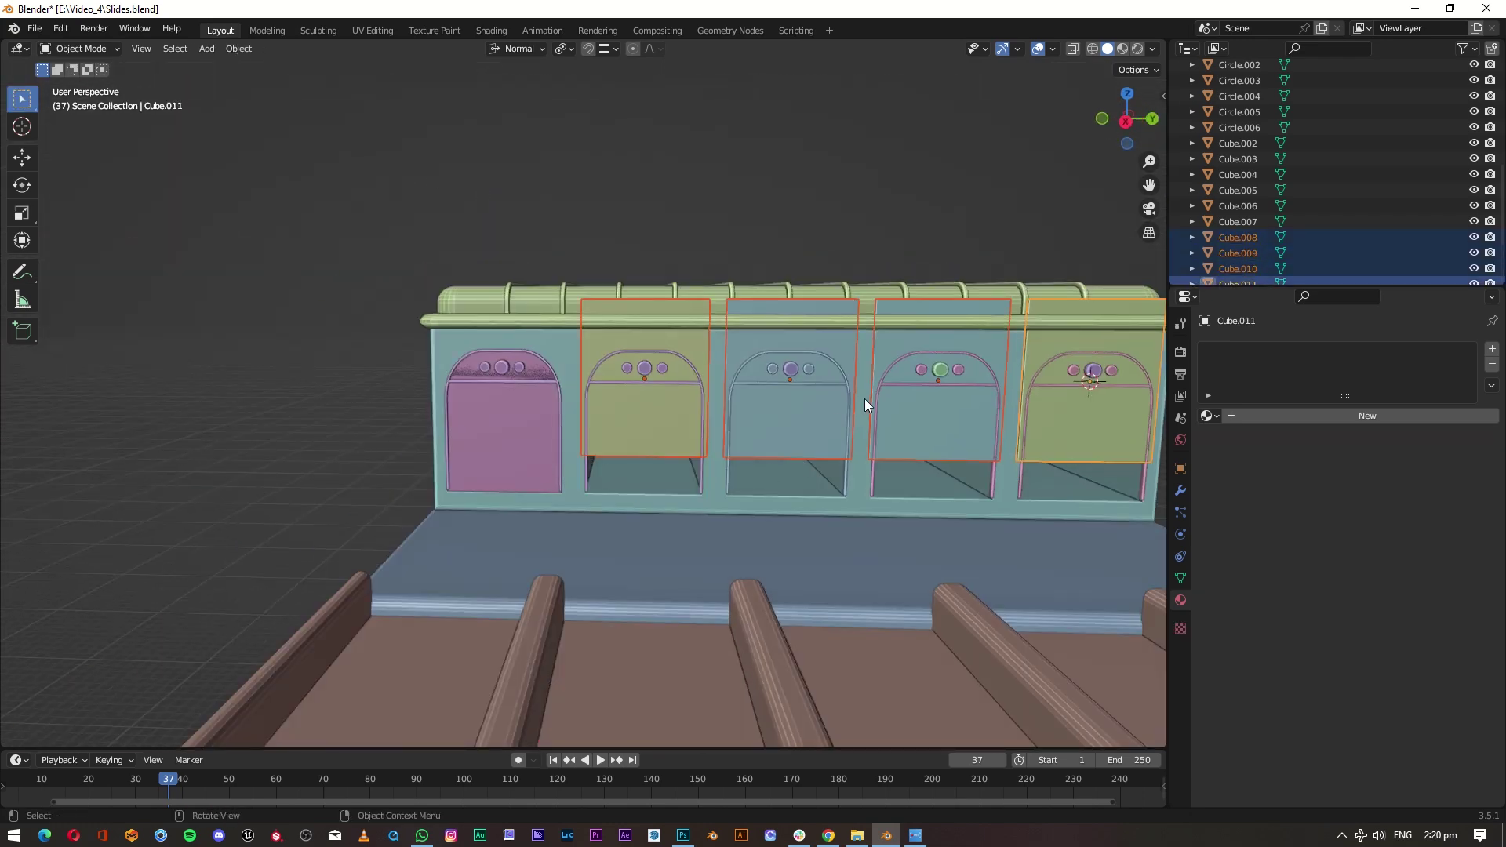
pyautogui.scroll(3, 865, 399)
pyautogui.keyDown('shift'); pyautogui.click(510, 464); pyautogui.keyUp('shift')
pyautogui.press('KP_Divide')
pyautogui.moveTo(505, 467)
pyautogui.mouseDown(button='middle')
pyautogui.moveTo(421, 622)
pyautogui.moveTo(511, 575)
pyautogui.moveTo(548, 431)
pyautogui.moveTo(547, 487)
pyautogui.moveTo(471, 481)
pyautogui.moveTo(345, 397)
pyautogui.moveTo(424, 575)
pyautogui.moveTo(1132, 149)
pyautogui.mouseUp(button='middle')
# Step: In top view, move the copied panels in line with the first door
pyautogui.press('KP_7')
pyautogui.scroll(-4, 599, 582)
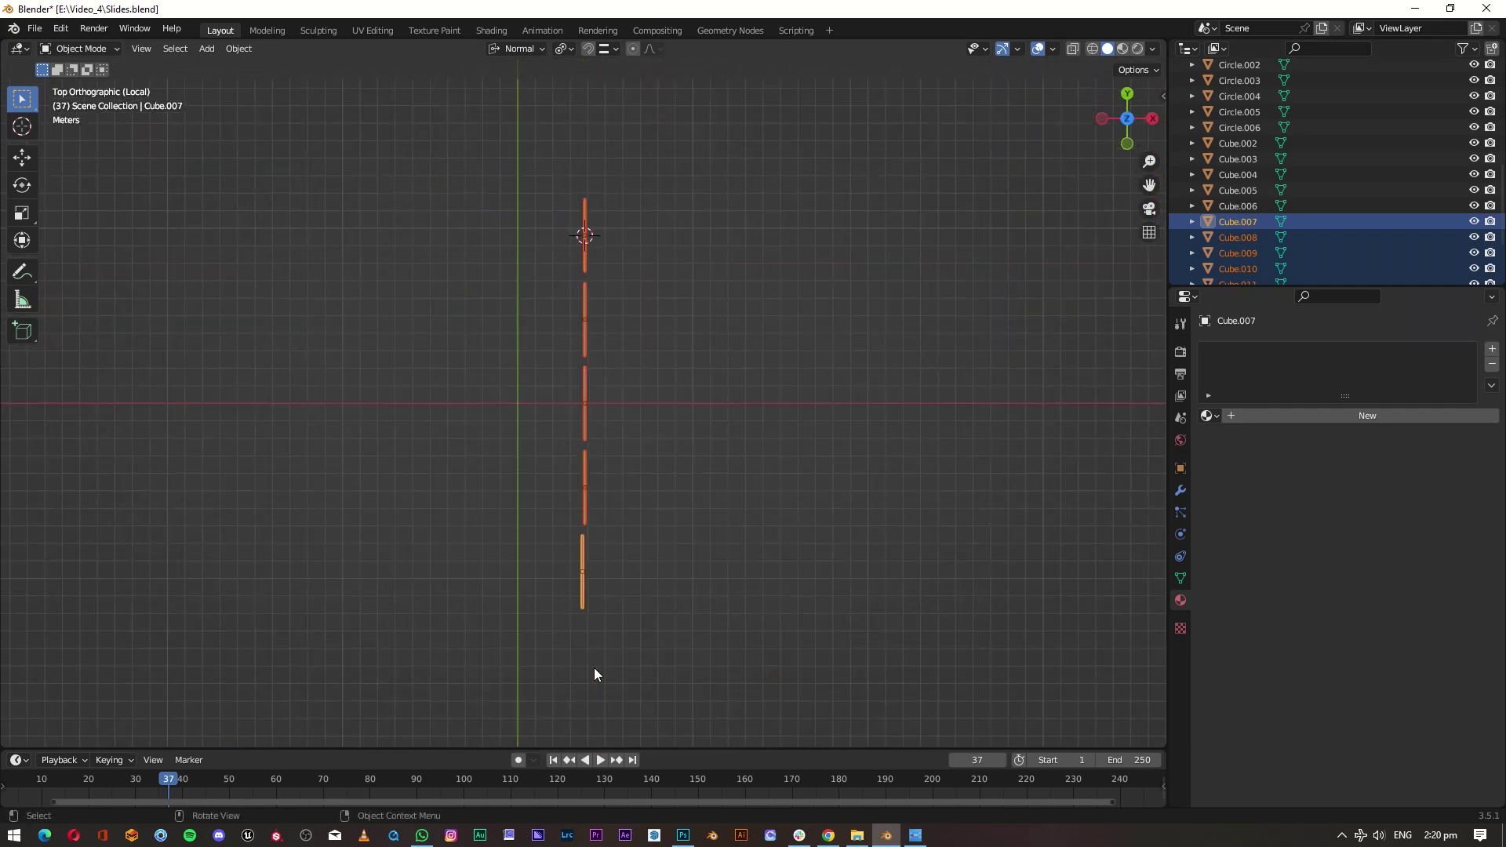
pyautogui.scroll(3, 594, 667)
pyautogui.scroll(4, 679, 450)
pyautogui.click(717, 336)
pyautogui.scroll(-6, 794, 416)
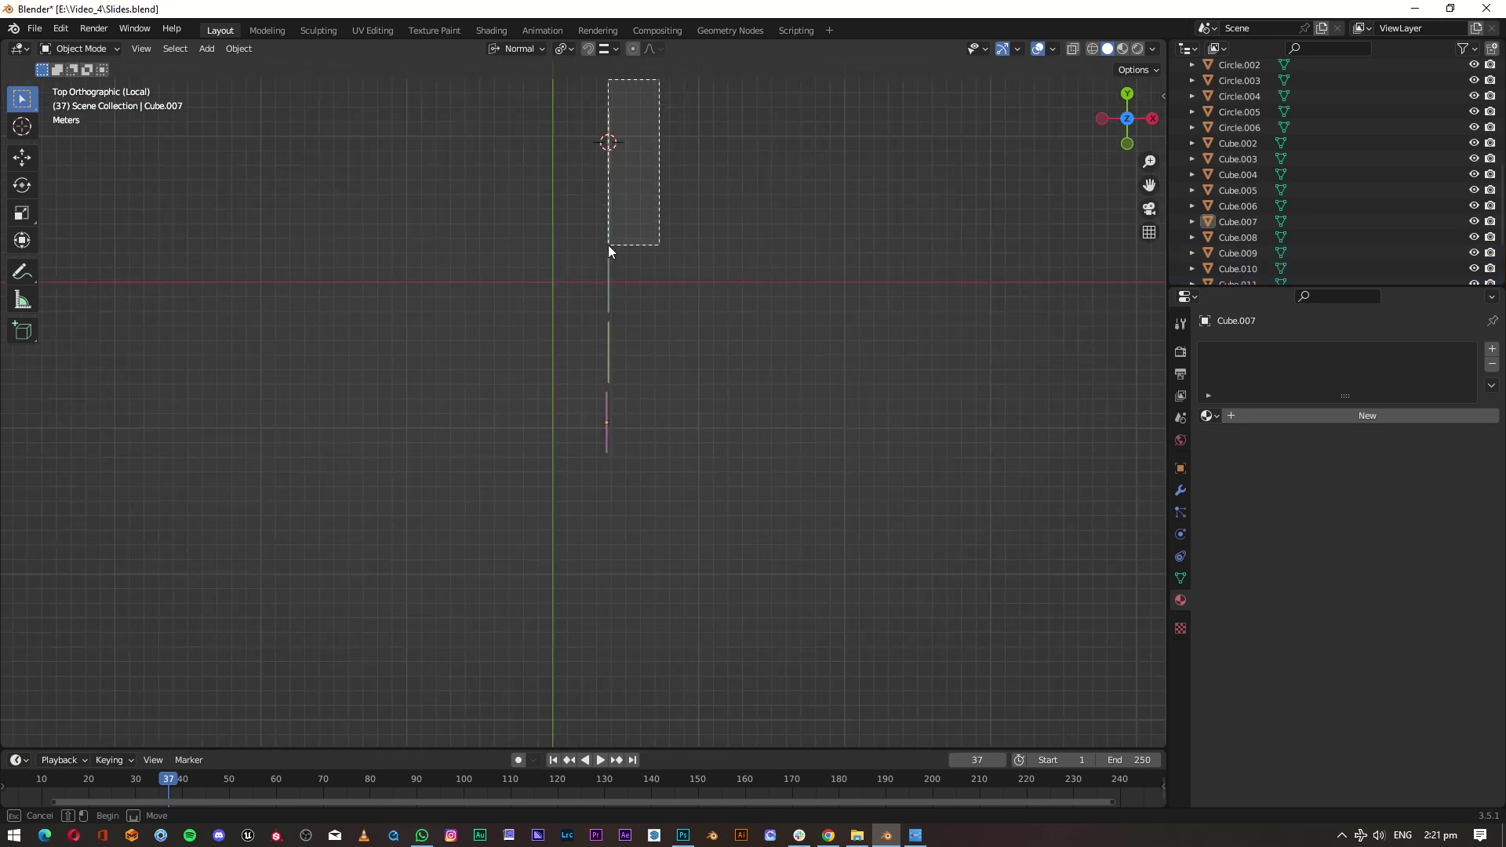
pyautogui.moveTo(560, 388); pyautogui.dragTo(560, 388)
pyautogui.scroll(5, 802, 298)
pyautogui.scroll(2, 736, 436)
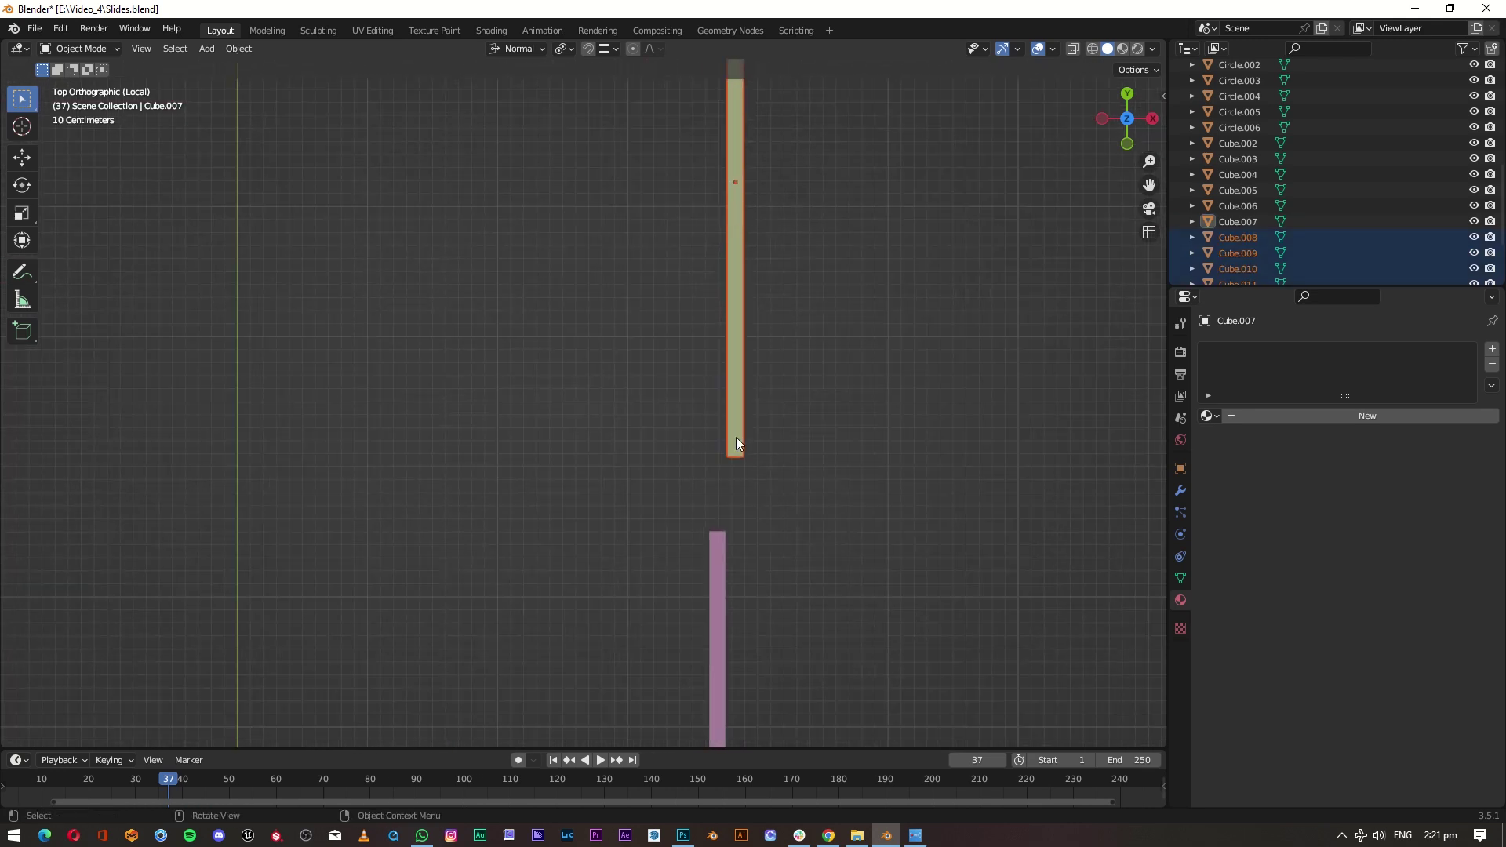
pyautogui.click(613, 48)
pyautogui.press('g')
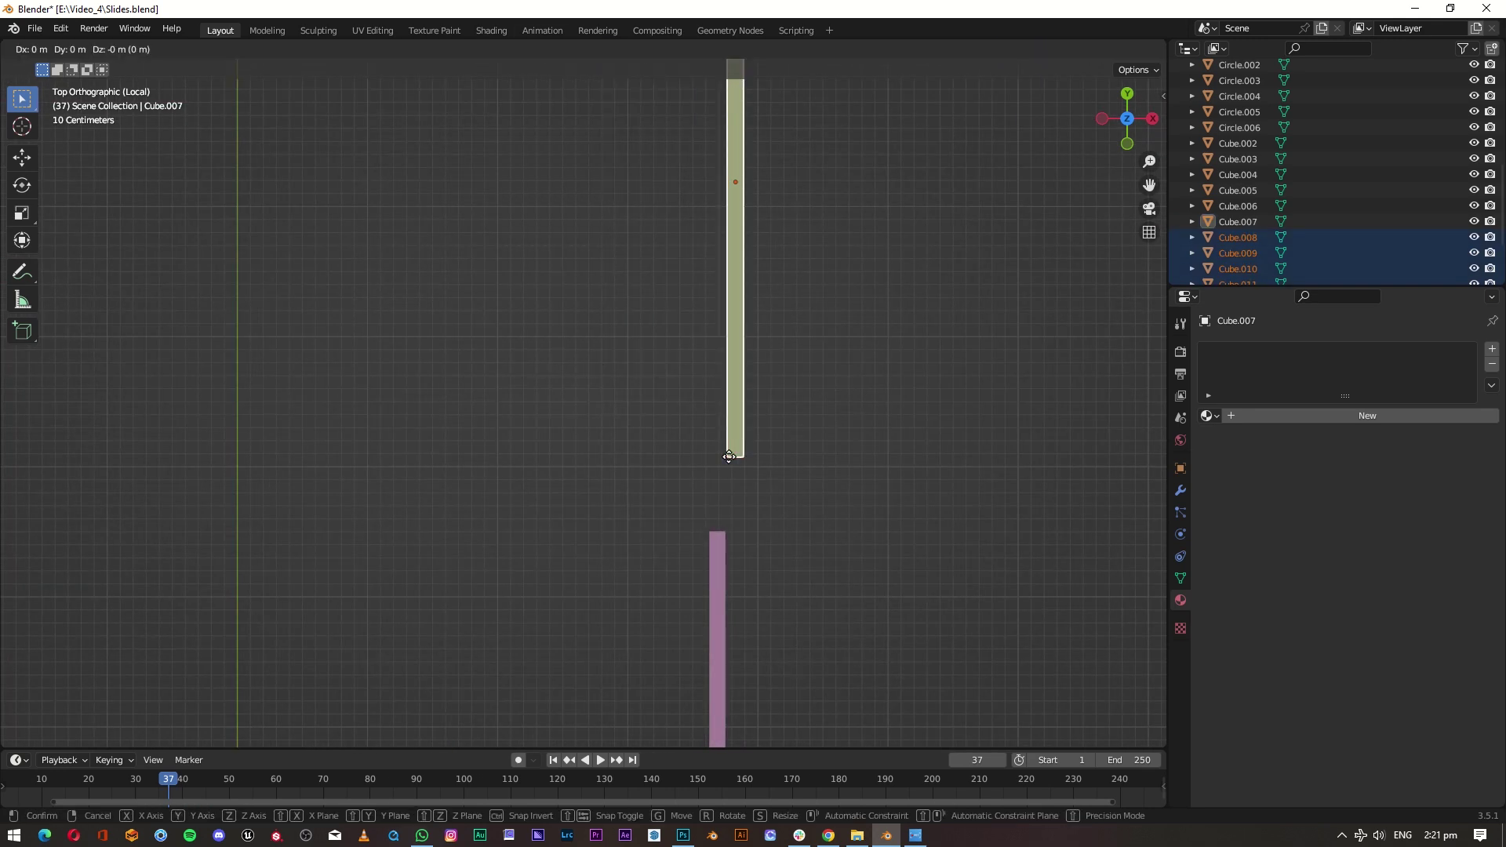
pyautogui.click(845, 501)
# Step: Shift the panels 1.5 m along Z
pyautogui.moveTo(844, 501)
pyautogui.mouseDown(button='middle')
pyautogui.moveTo(590, 365)
pyautogui.moveTo(473, 596)
pyautogui.moveTo(634, 534)
pyautogui.moveTo(691, 475)
pyautogui.mouseUp(button='middle')
pyautogui.press('g')
pyautogui.press('z')
pyautogui.click(486, 581)
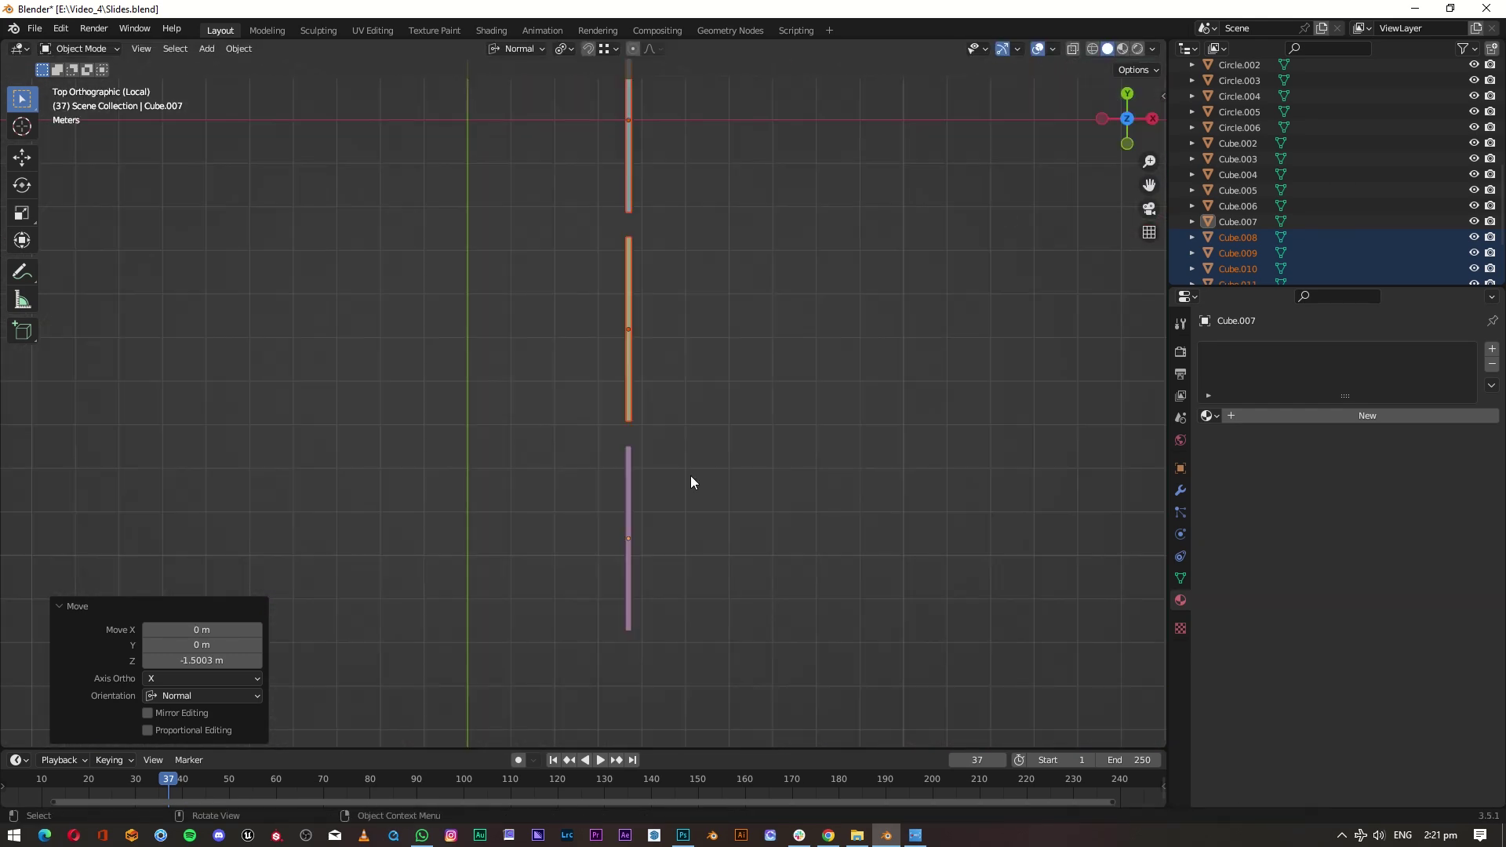
# Step: Check the alignment in orthographic side views, then return to the full scene
pyautogui.click(1150, 118)
pyautogui.click(1134, 144)
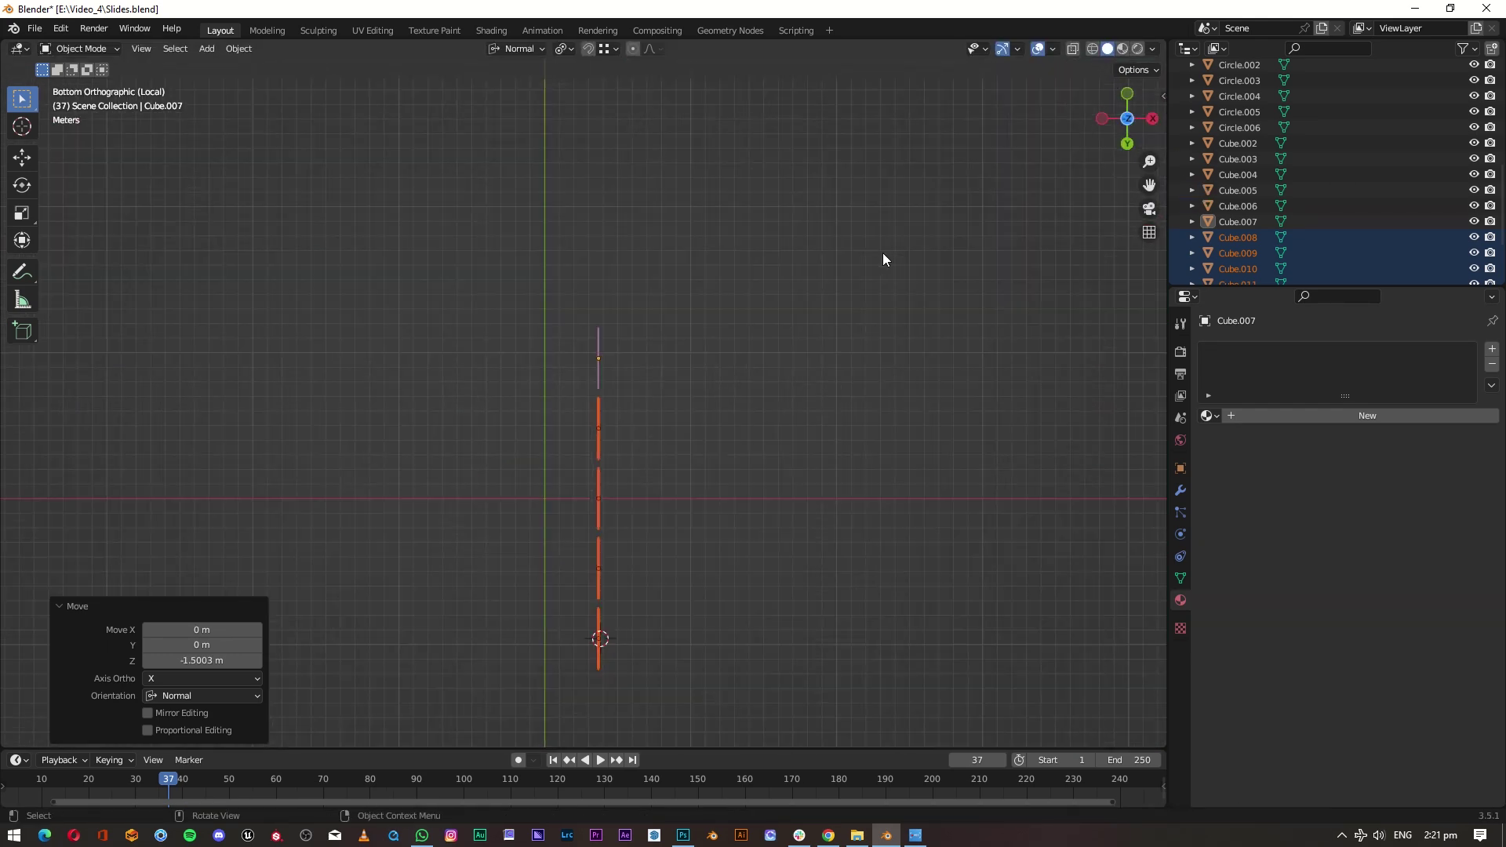
pyautogui.moveTo(774, 308); pyautogui.dragTo(689, 467, button='middle')
pyautogui.press('KP_Divide')
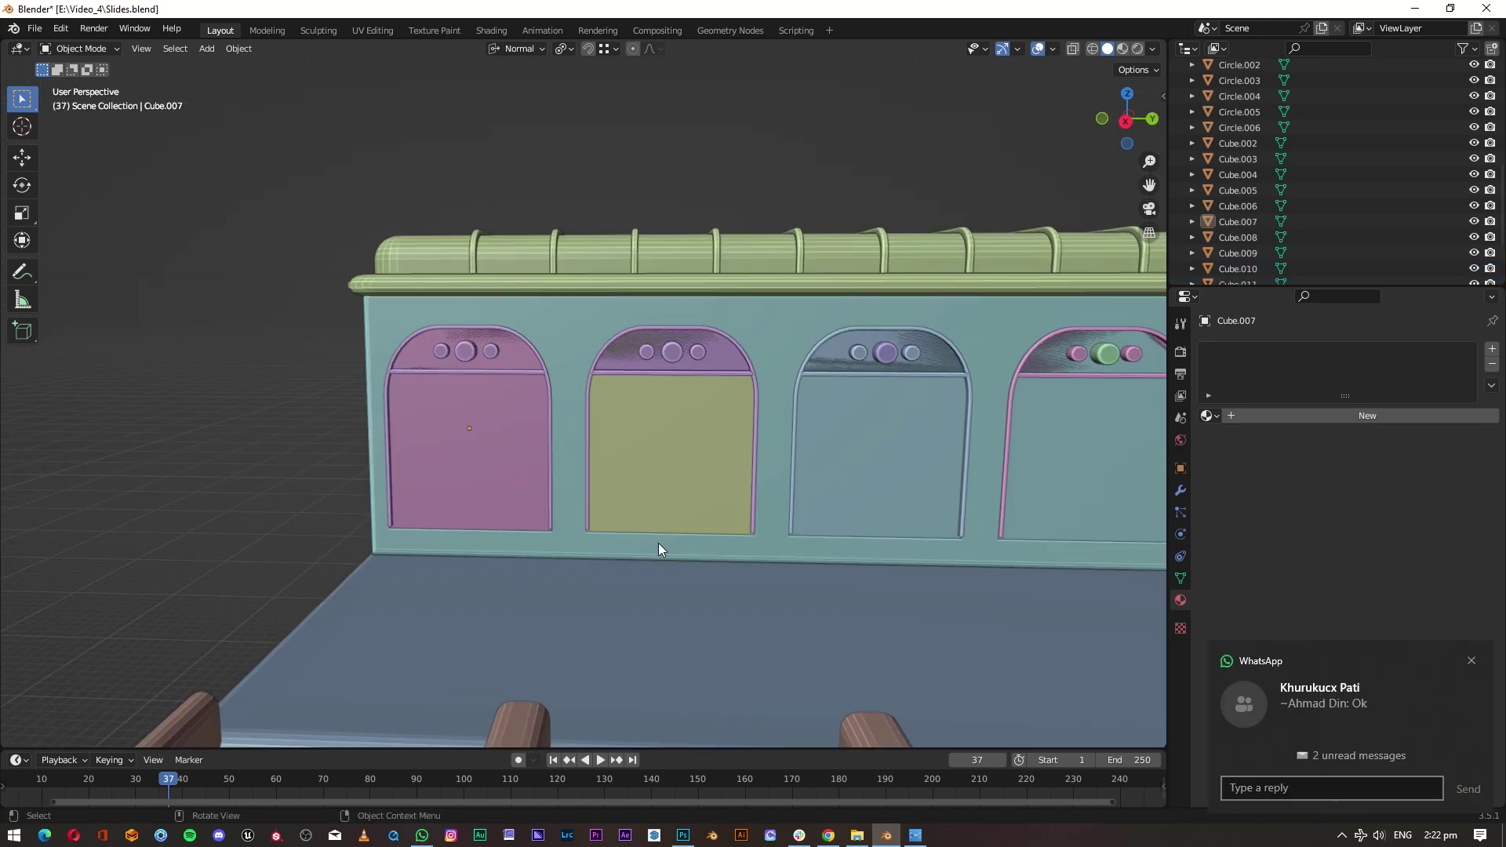
pyautogui.moveTo(657, 543)
pyautogui.mouseDown(button='middle')
pyautogui.moveTo(614, 502)
pyautogui.moveTo(489, 469)
pyautogui.moveTo(530, 489)
pyautogui.moveTo(633, 486)
pyautogui.moveTo(619, 440)
pyautogui.mouseUp(button='middle')
pyautogui.click(619, 439)
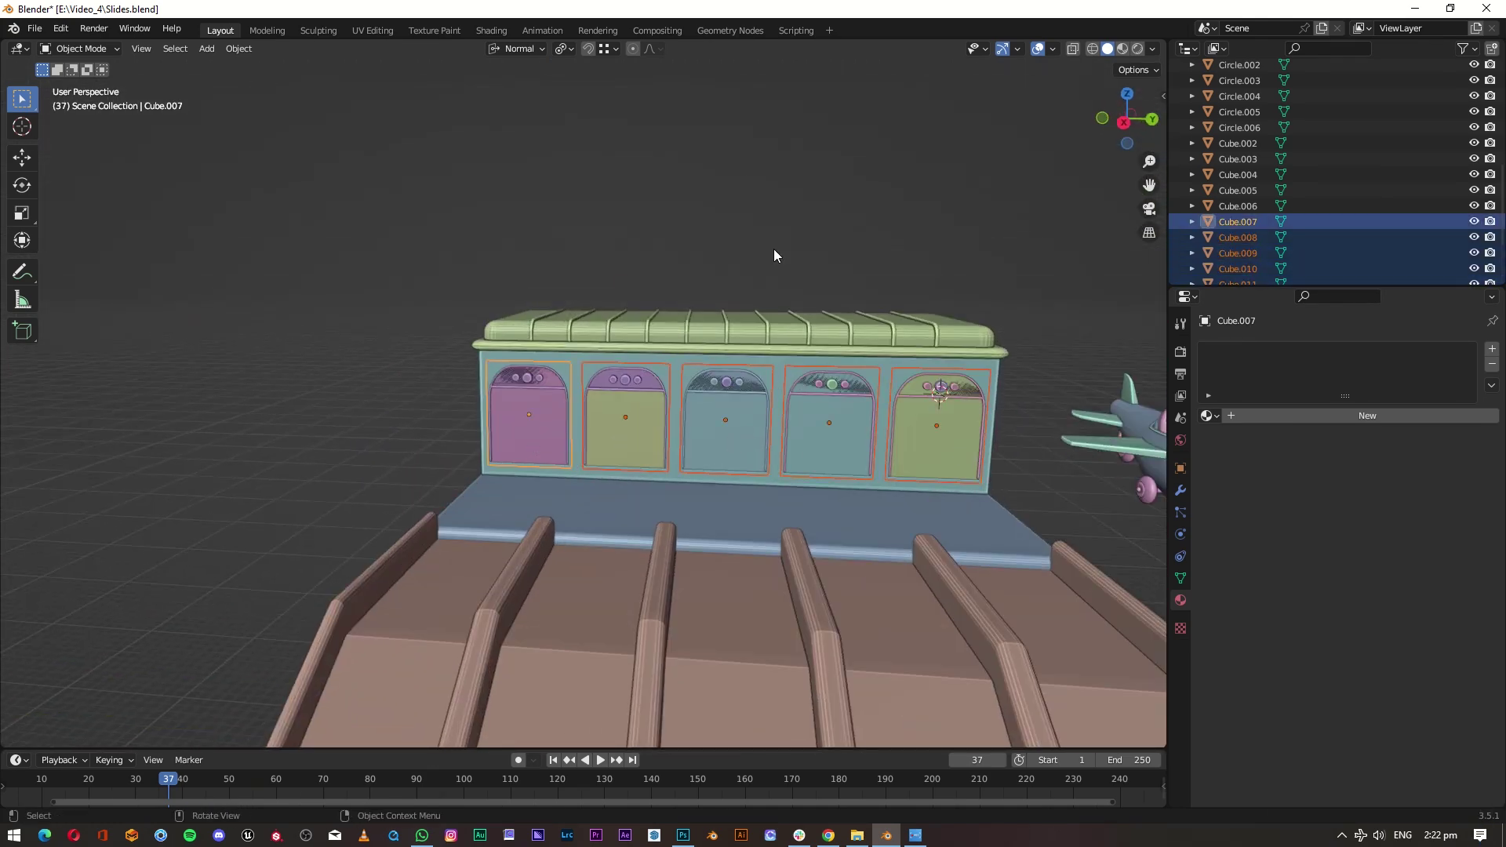
# Step: Isolate the door panels and delete the four copies, keeping Cube.007
pyautogui.press('KP_Divide')
pyautogui.press('Tab')
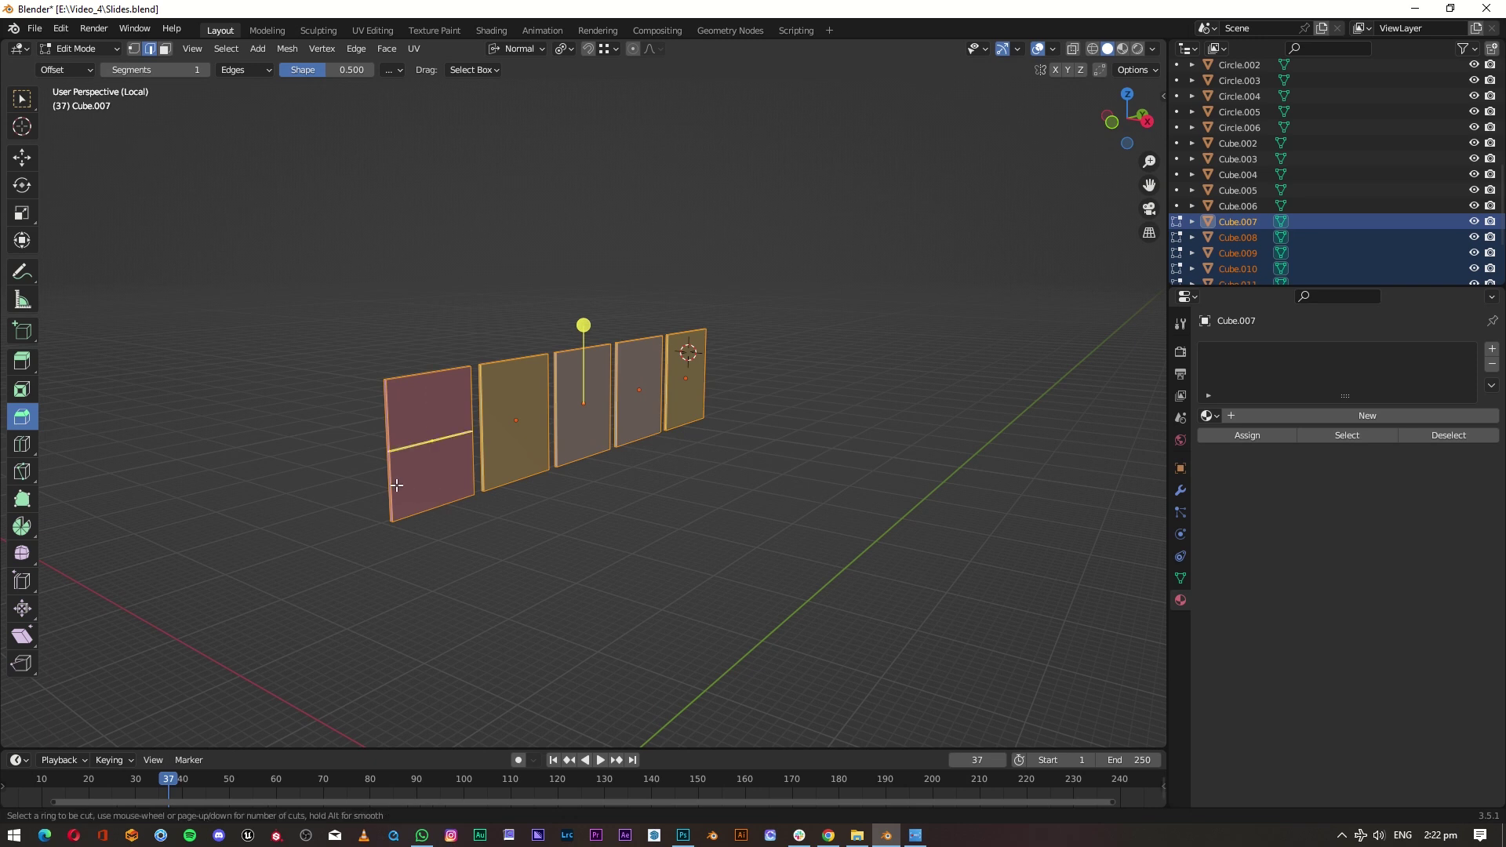
pyautogui.press('Escape')
pyautogui.press('Tab')
pyautogui.moveTo(753, 286); pyautogui.dragTo(559, 483)
pyautogui.press('Delete')
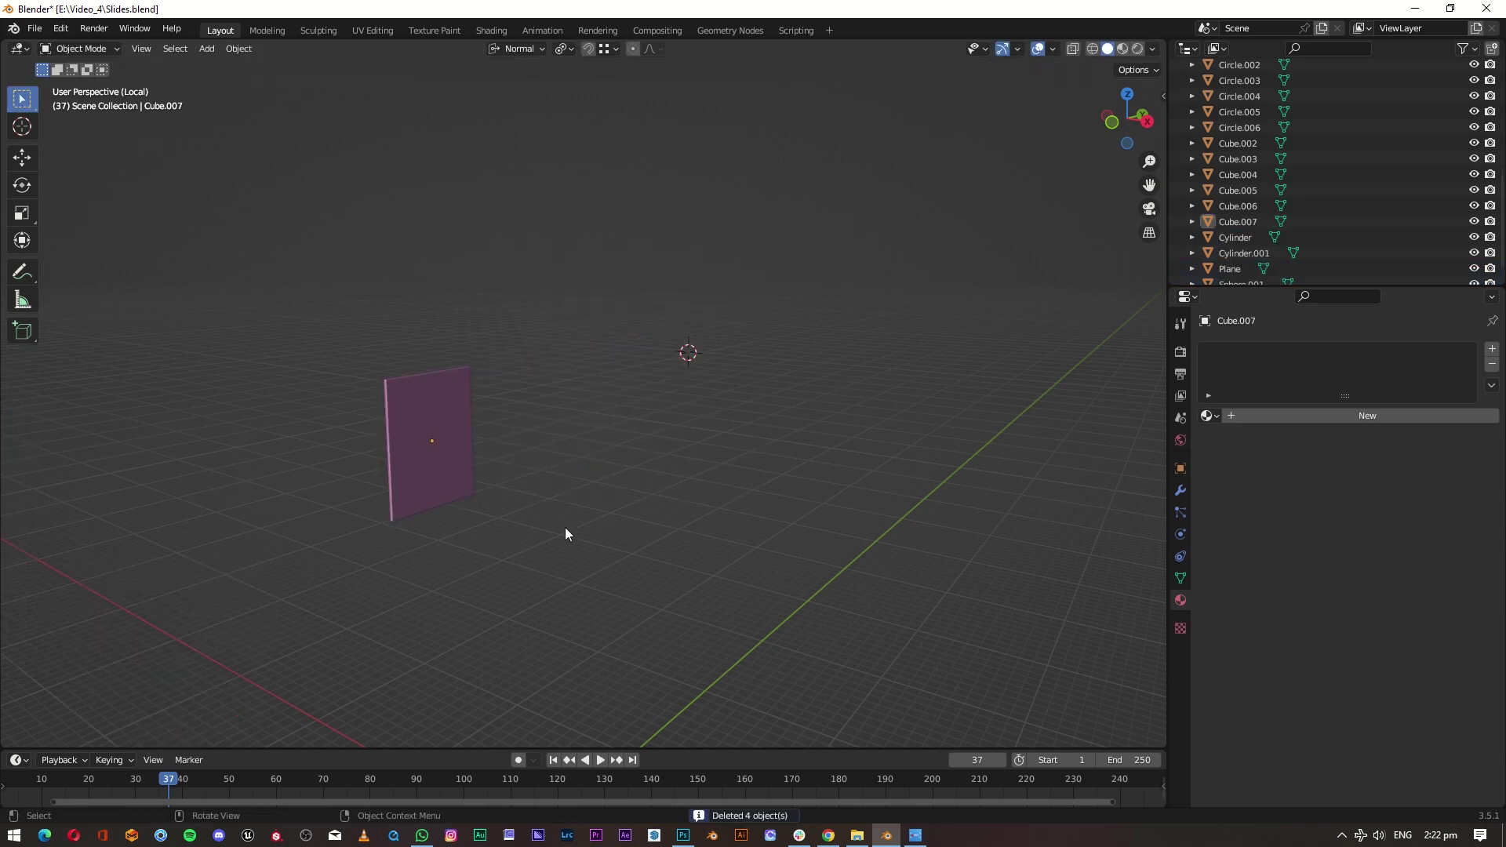
pyautogui.keyDown('shift'); pyautogui.moveTo(566, 529); pyautogui.dragTo(601, 468, button='middle'); pyautogui.keyUp('shift')
pyautogui.scroll(3, 601, 468)
# Step: Add 22 horizontal loop cuts across Cube.007
pyautogui.press('Tab')
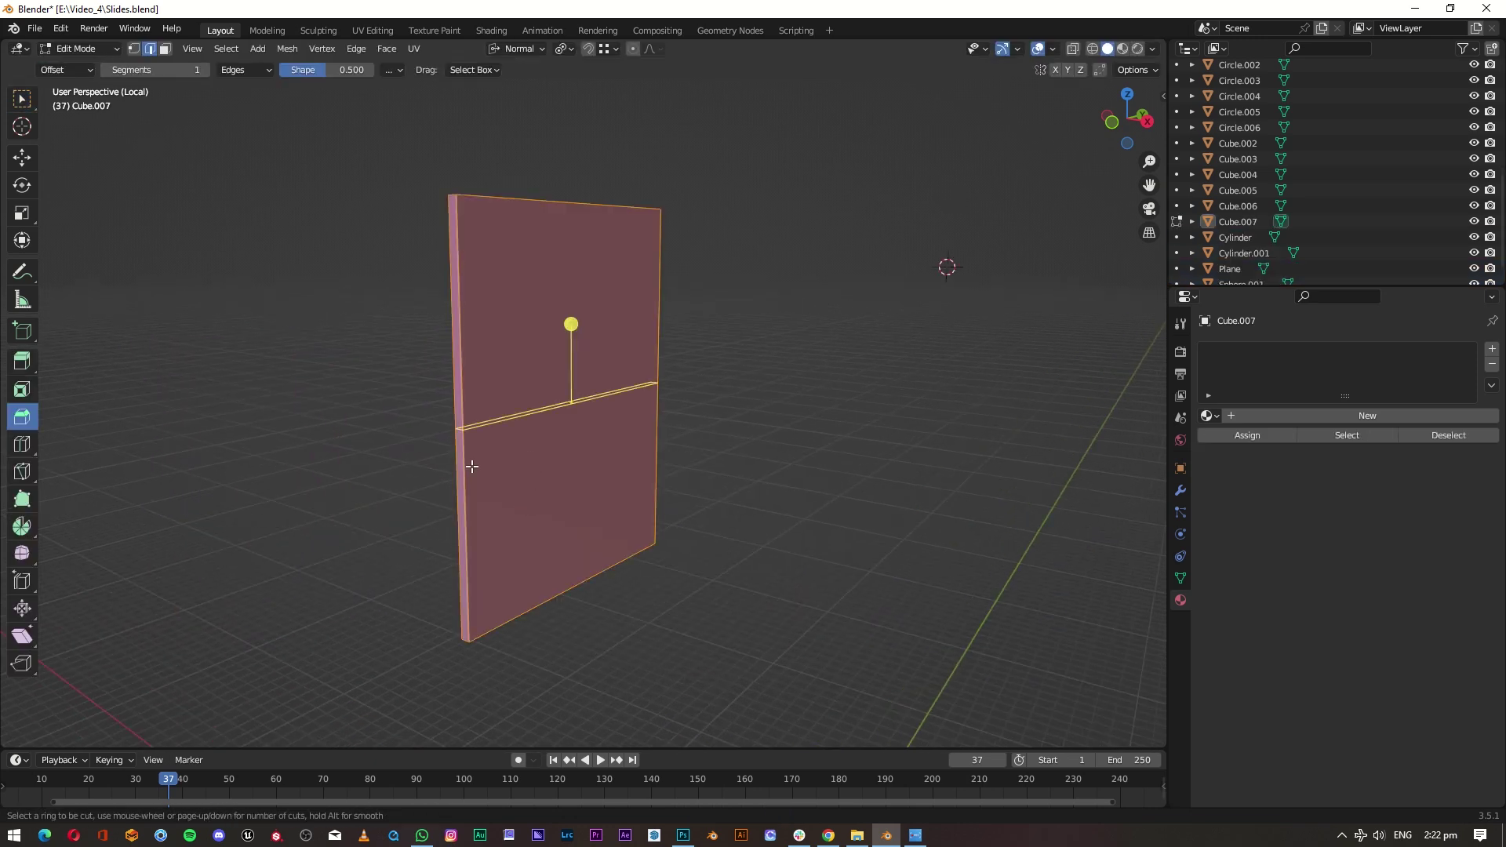
pyautogui.scroll(3, 472, 476)
pyautogui.scroll(2, 472, 477)
pyautogui.scroll(1, 473, 476)
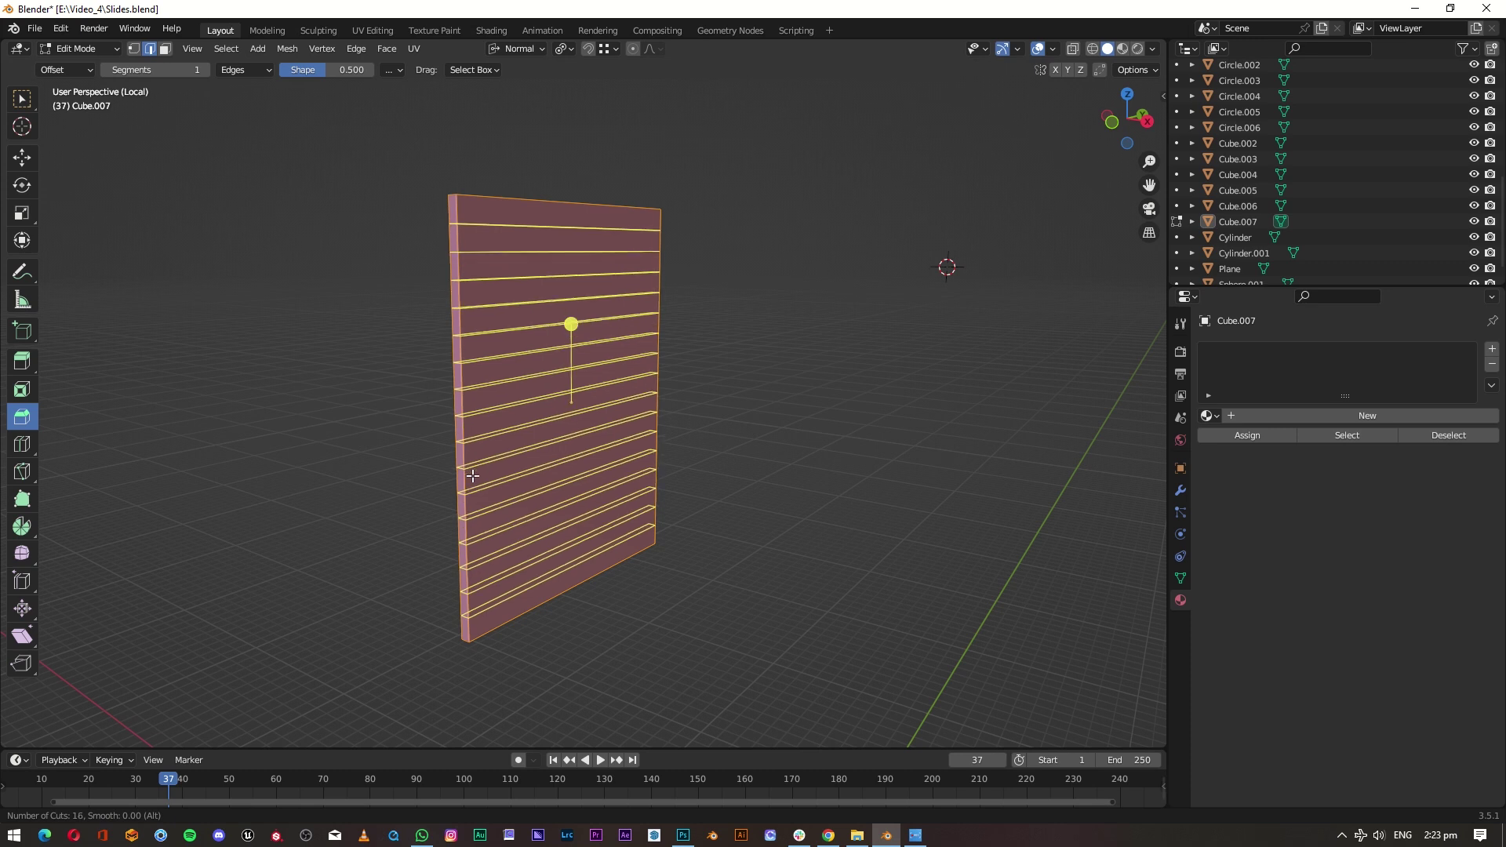
pyautogui.scroll(2, 472, 476)
pyautogui.scroll(2, 472, 476)
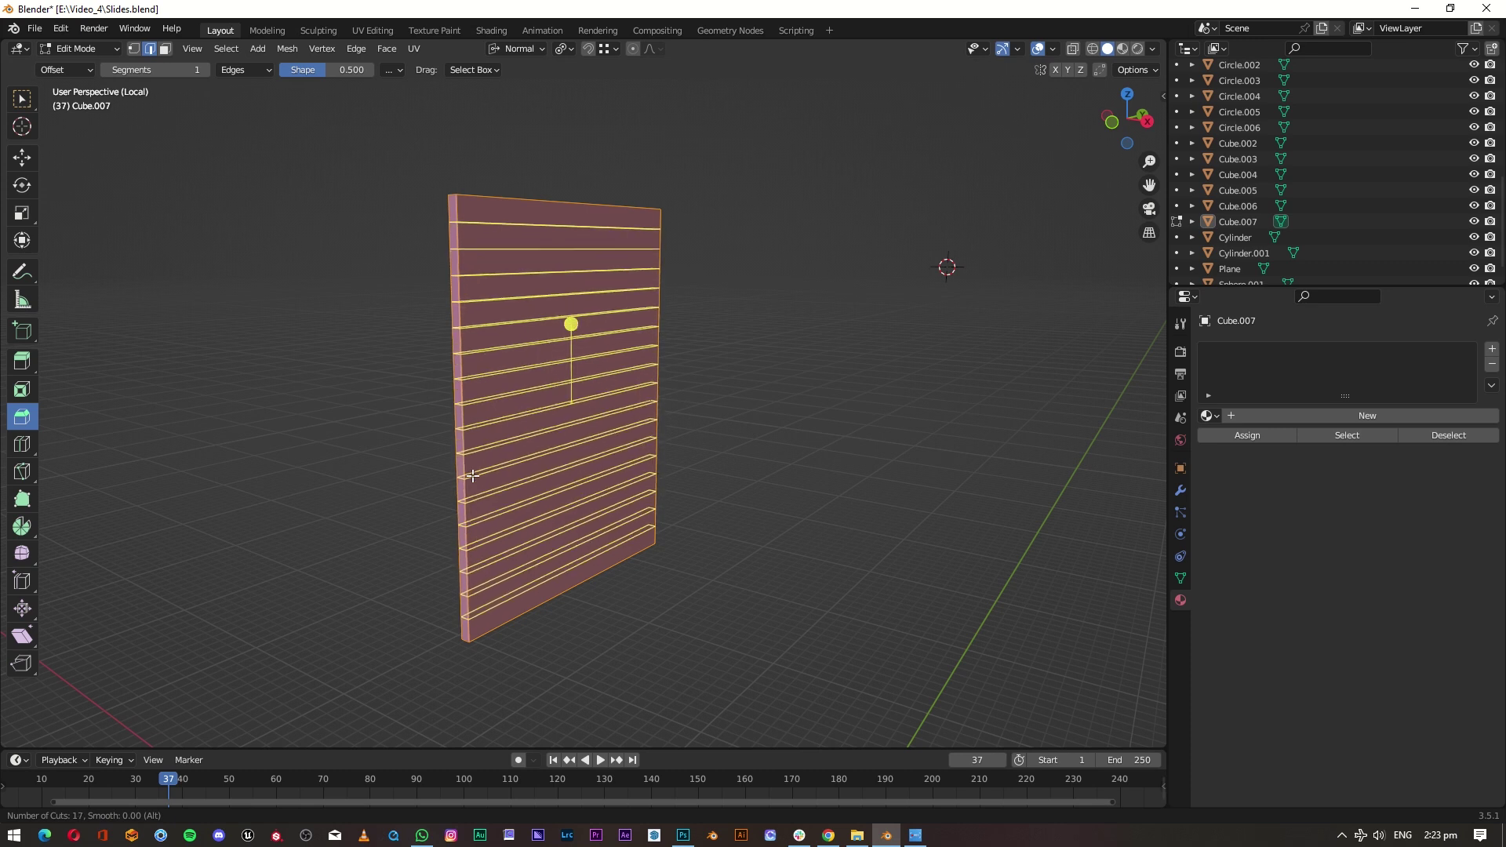
pyautogui.scroll(2, 472, 476)
pyautogui.scroll(1, 473, 476)
pyautogui.scroll(2, 472, 476)
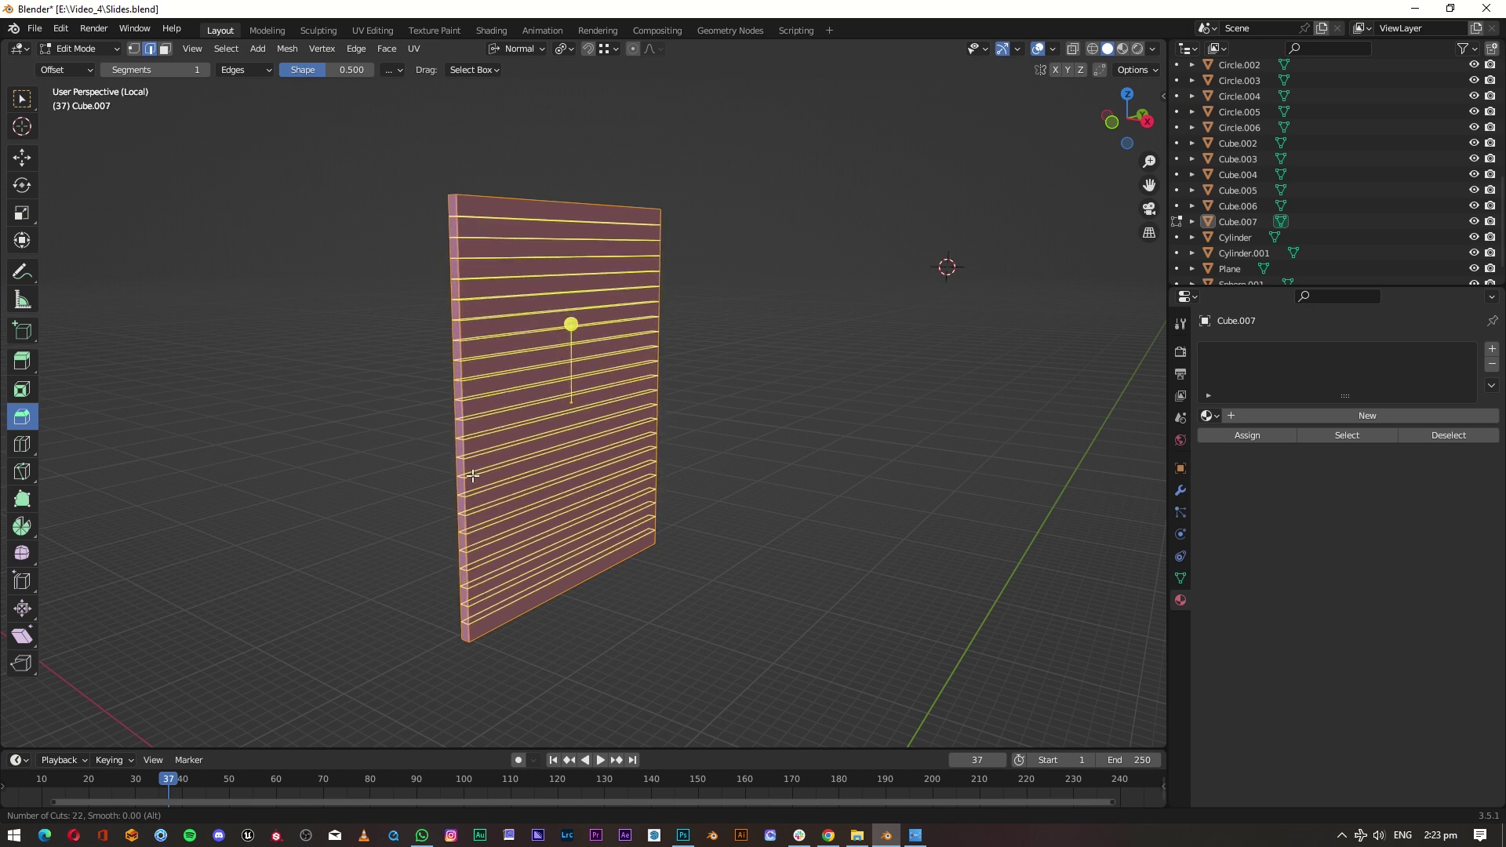
pyautogui.click(472, 476)
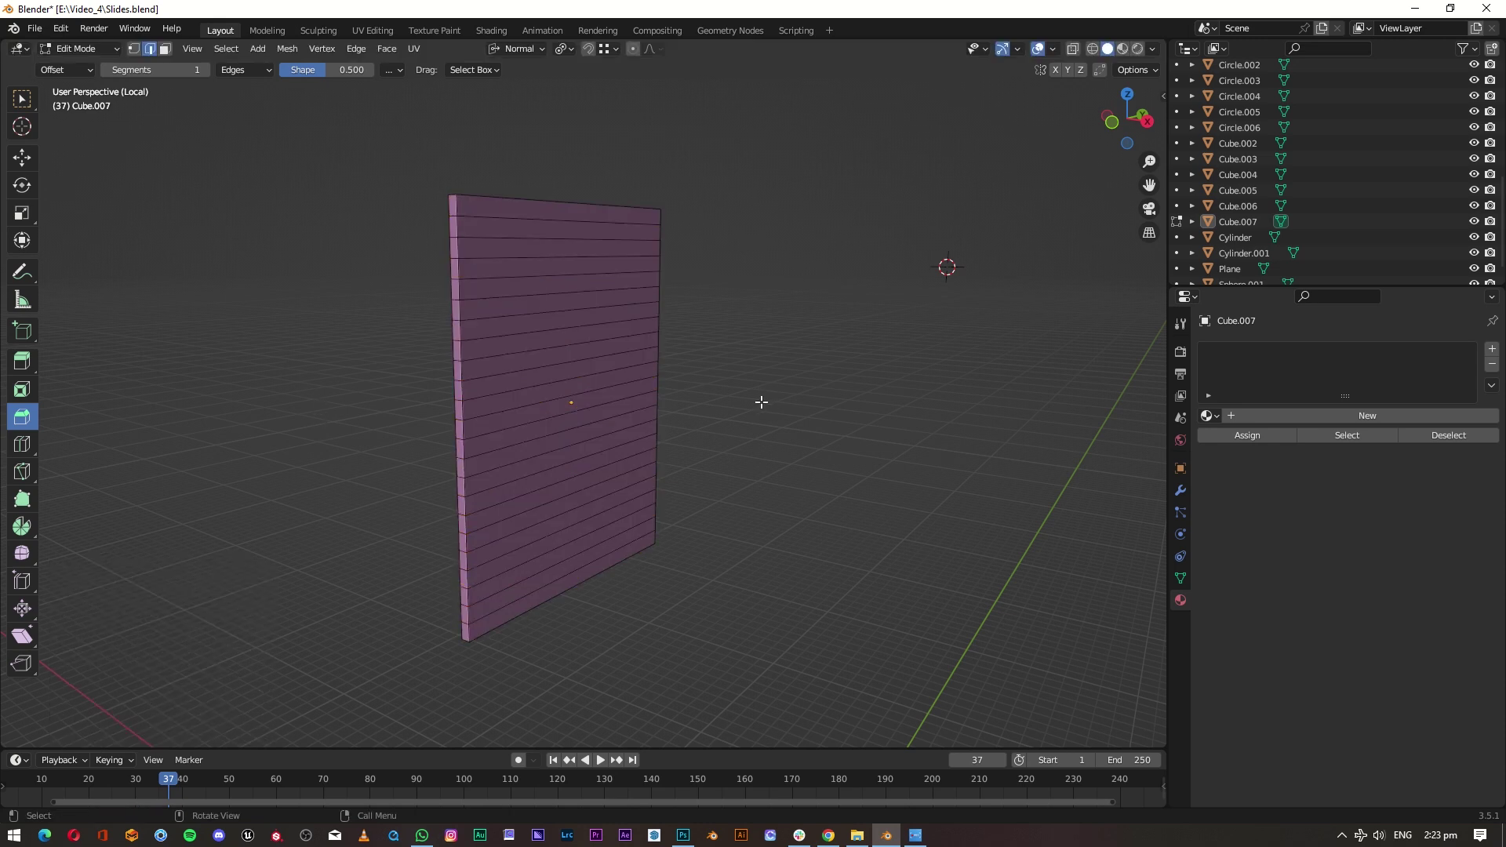
pyautogui.moveTo(760, 400); pyautogui.dragTo(517, 478, button='middle')
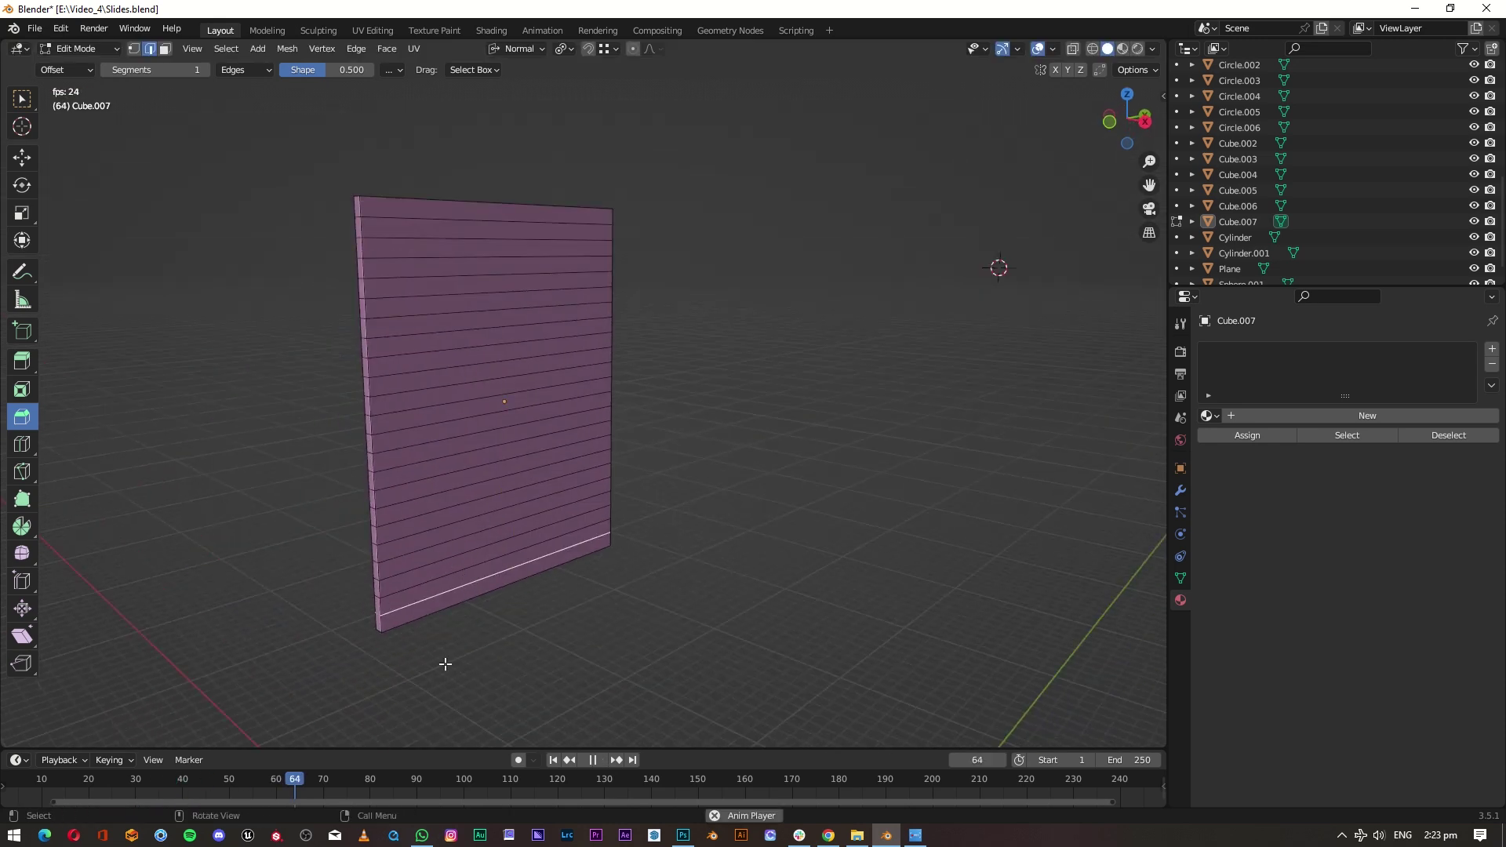
# Step: Try extruding the alternate loops outward, then cancel and undo the extrusion
pyautogui.click(577, 781)
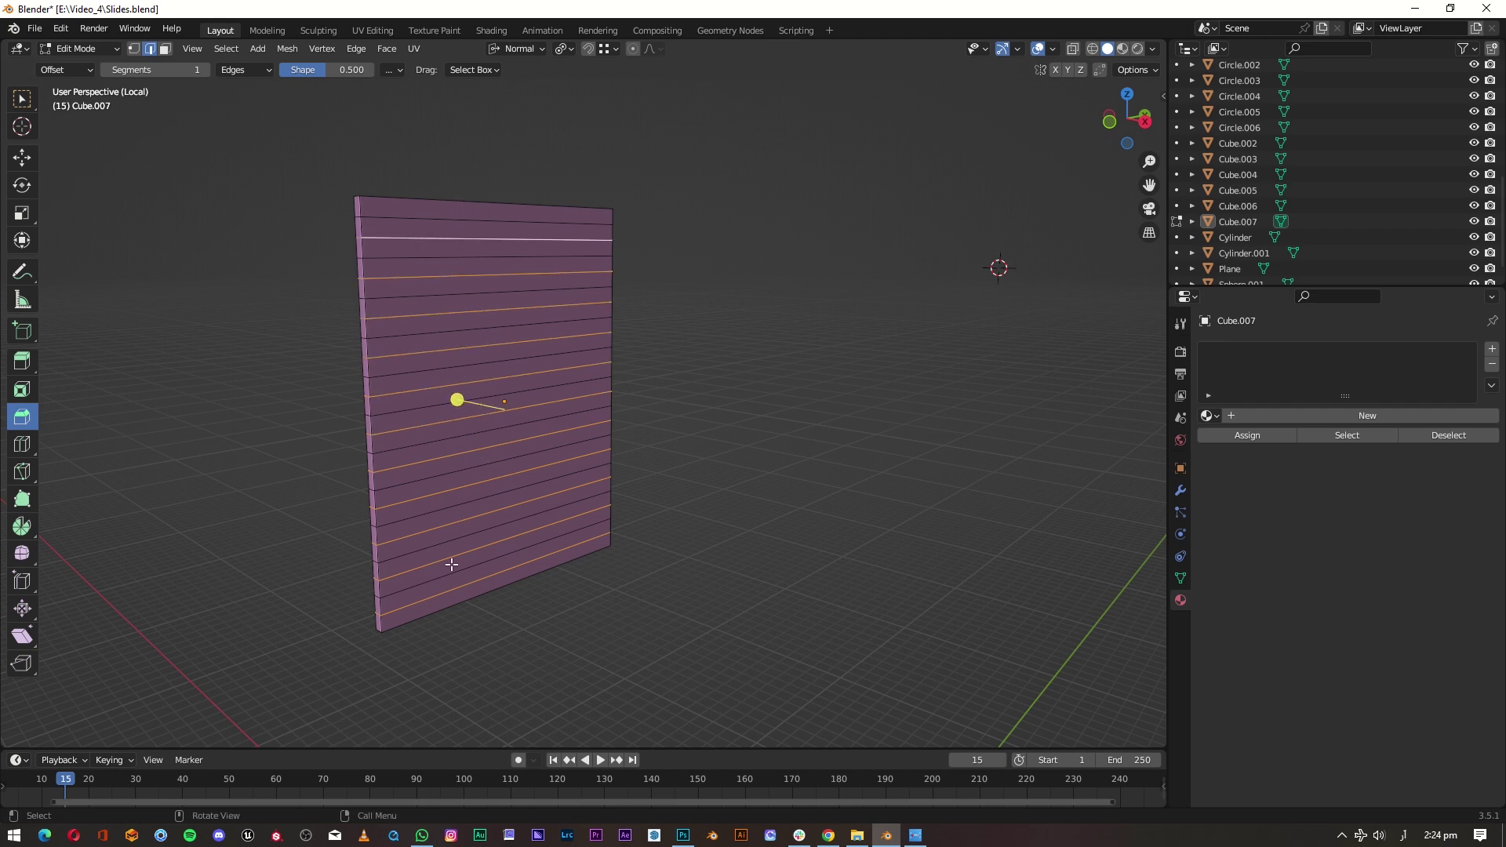
pyautogui.moveTo(487, 534)
pyautogui.mouseDown(button='middle')
pyautogui.moveTo(332, 525)
pyautogui.moveTo(379, 495)
pyautogui.moveTo(660, 604)
pyautogui.mouseUp(button='middle')
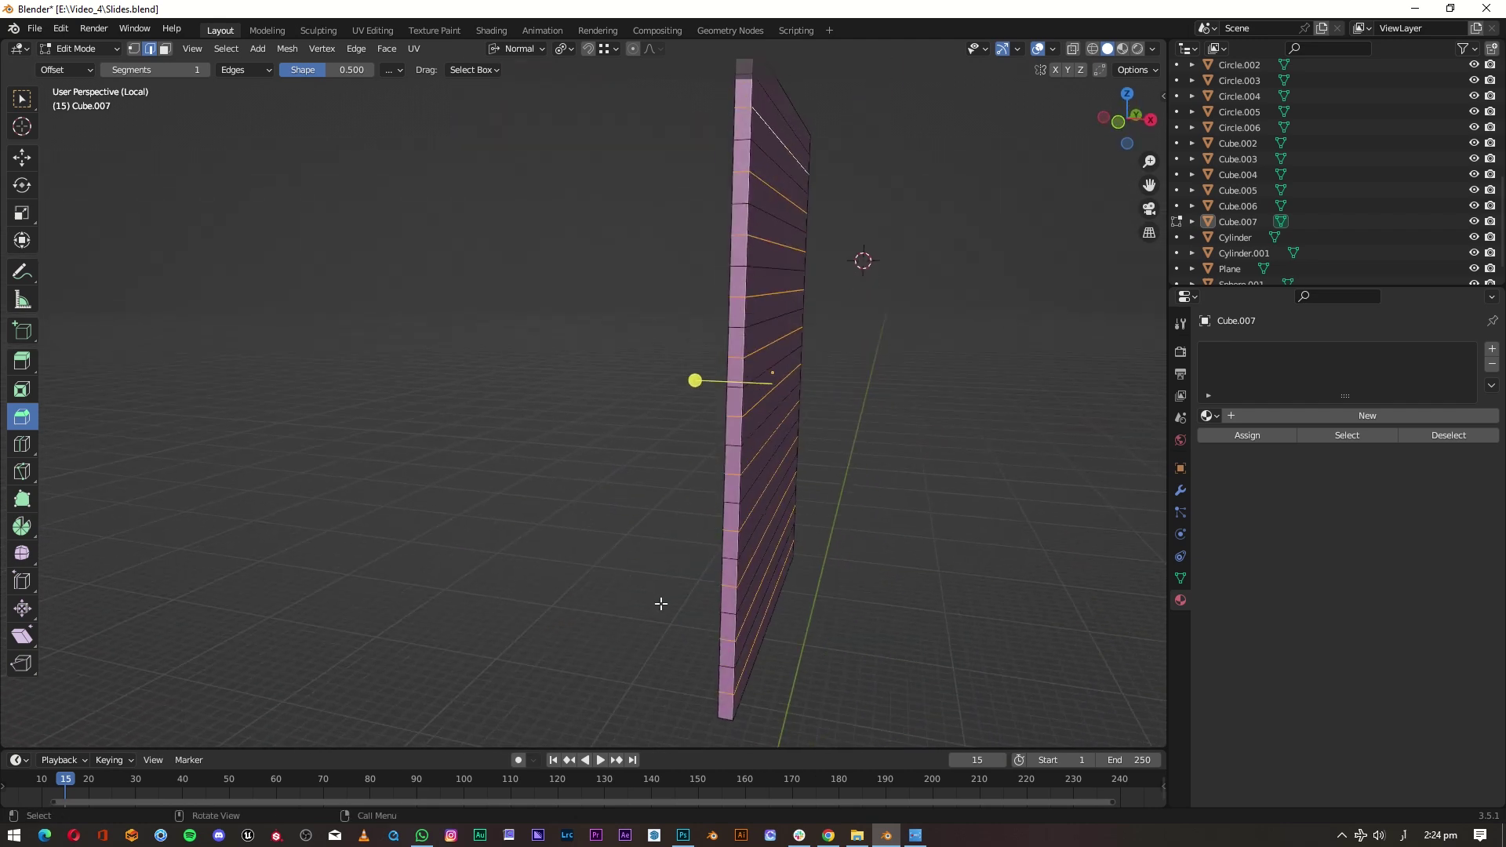
pyautogui.rightClick(835, 578)
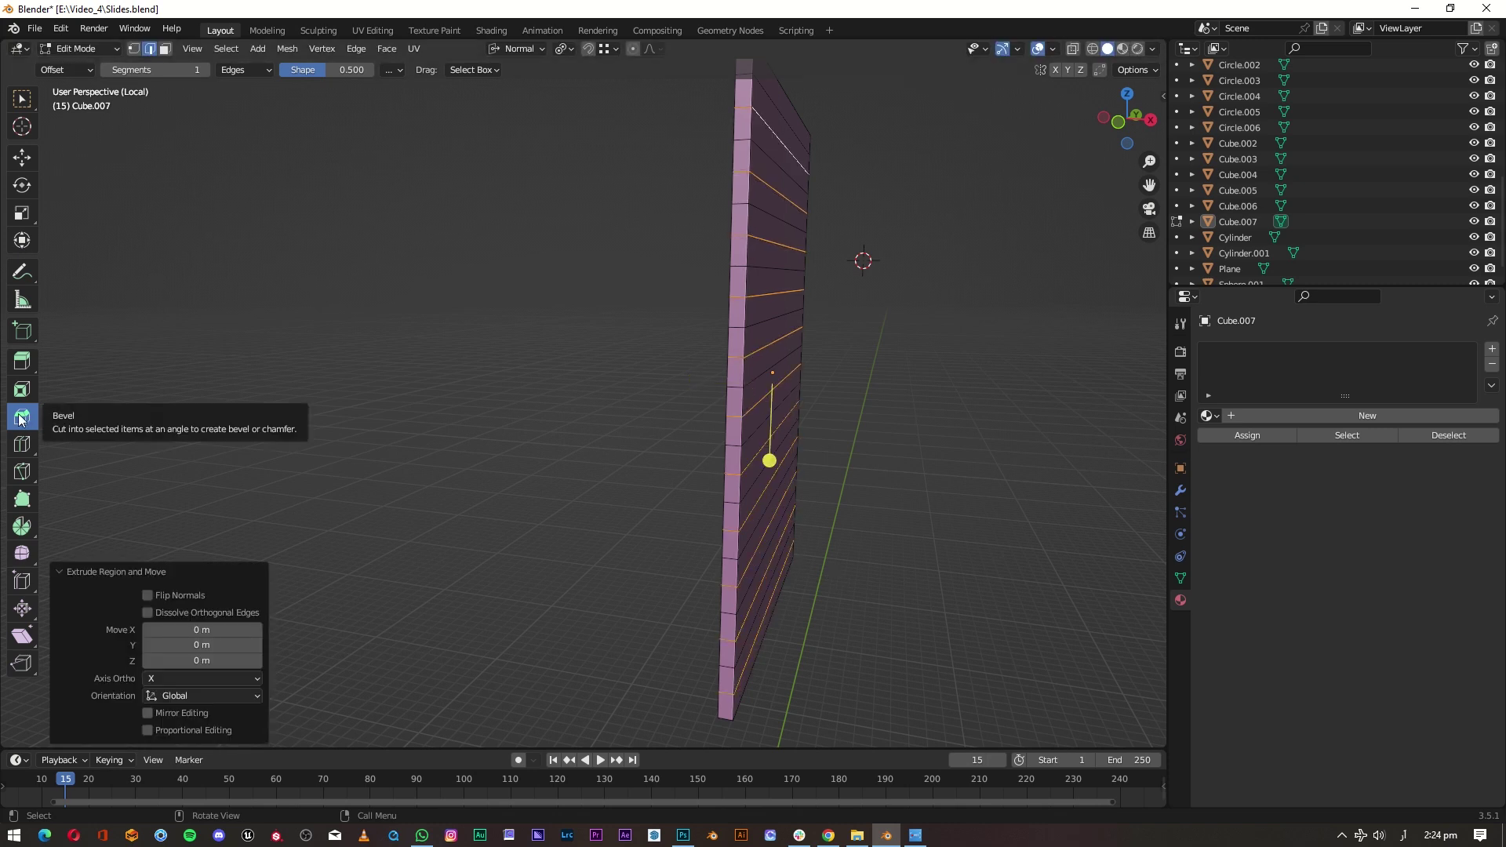
pyautogui.moveTo(798, 499)
pyautogui.mouseDown(button='middle')
pyautogui.moveTo(796, 518)
pyautogui.moveTo(858, 528)
pyautogui.mouseUp(button='middle')
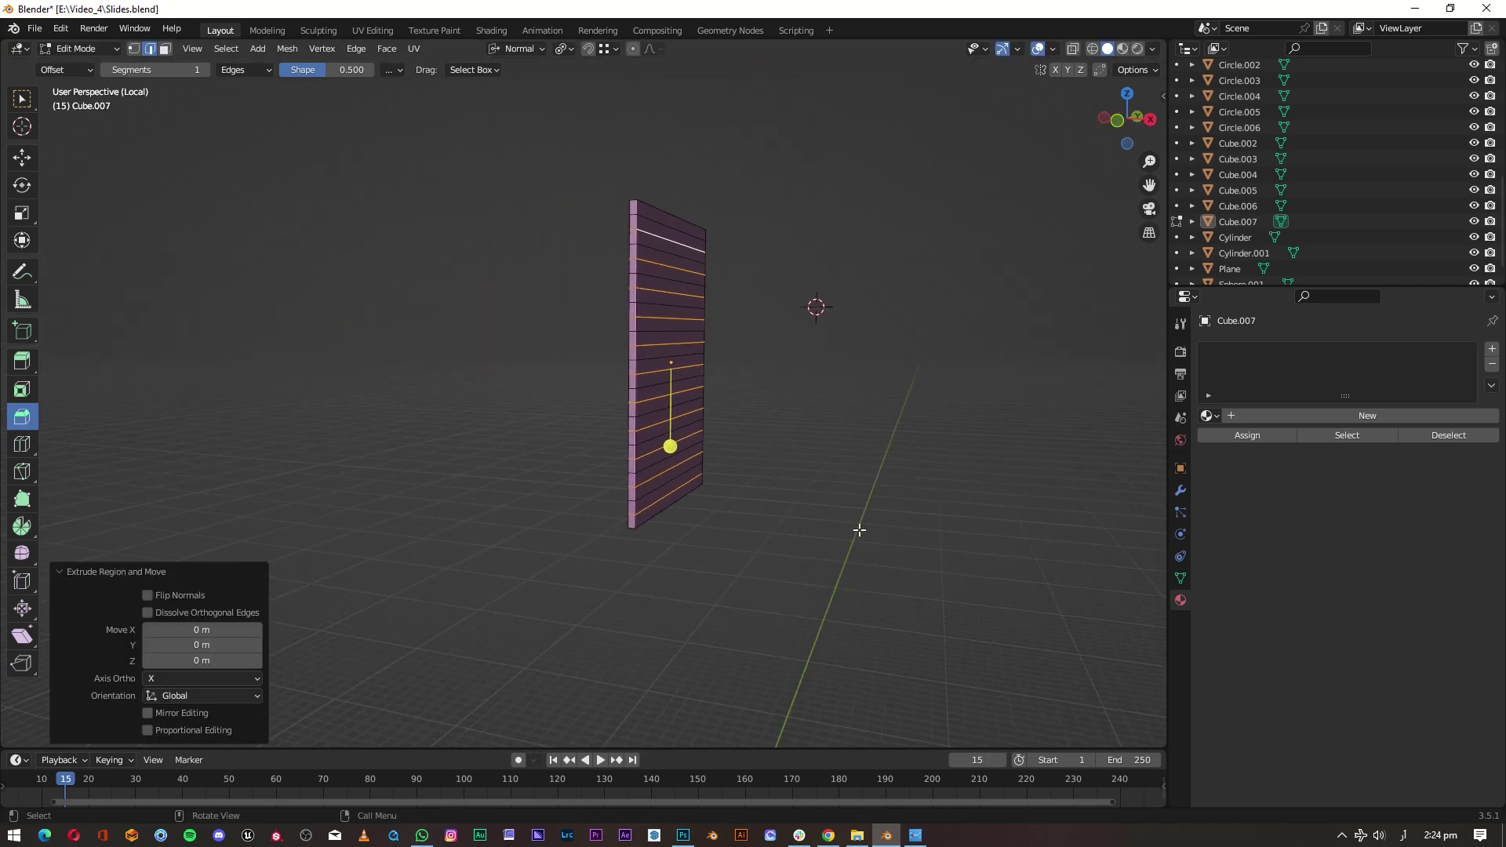
pyautogui.press('e')
pyautogui.rightClick(642, 517)
pyautogui.hotkey('ctrl', 'z')
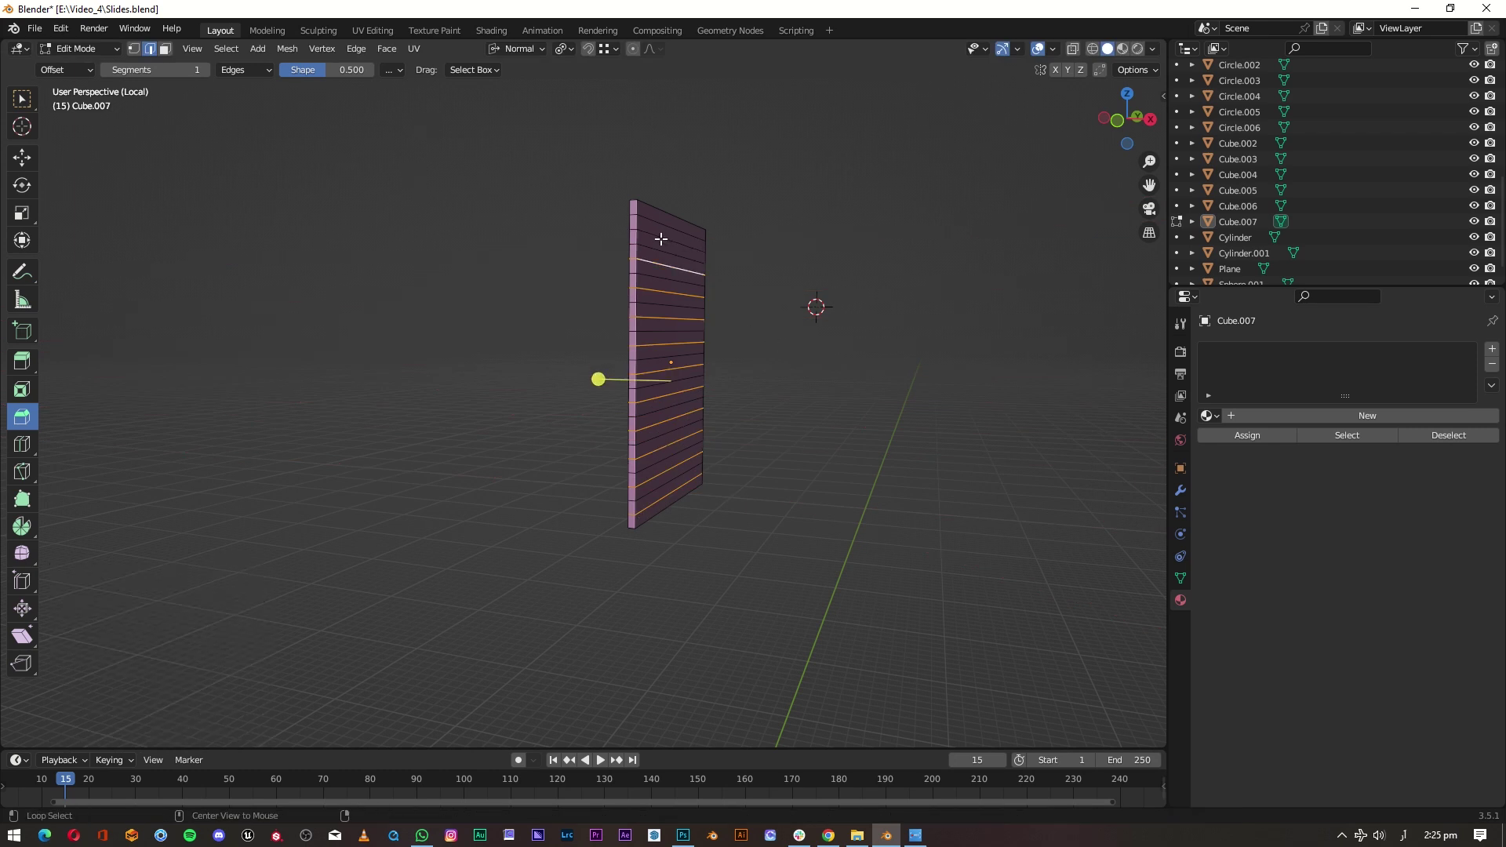
# Step: With Global orientation, move the alternate loops outward along X to form slats
pyautogui.click(515, 49)
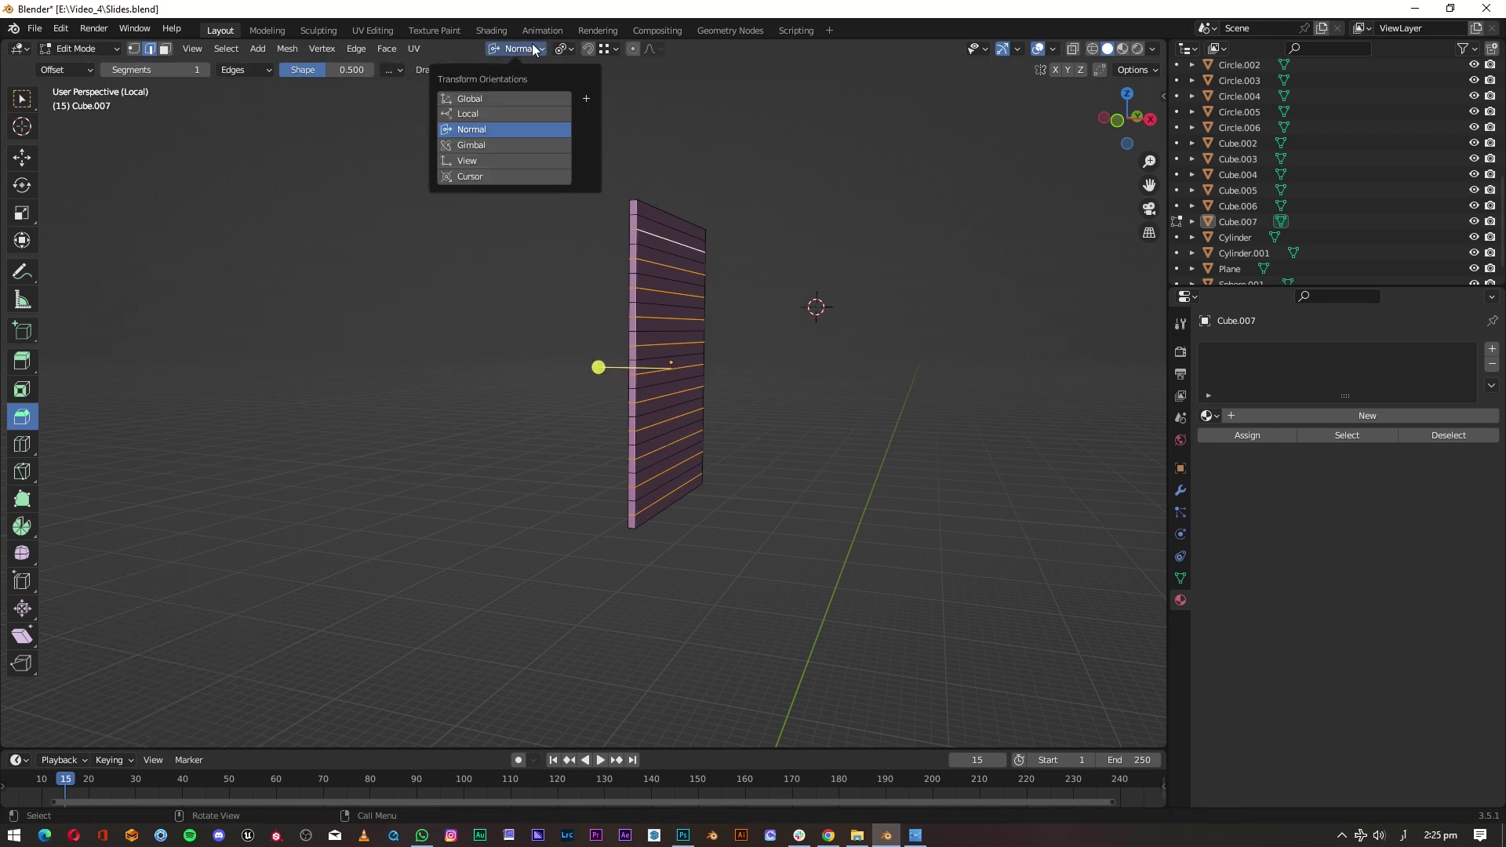
pyautogui.click(533, 99)
pyautogui.click(562, 49)
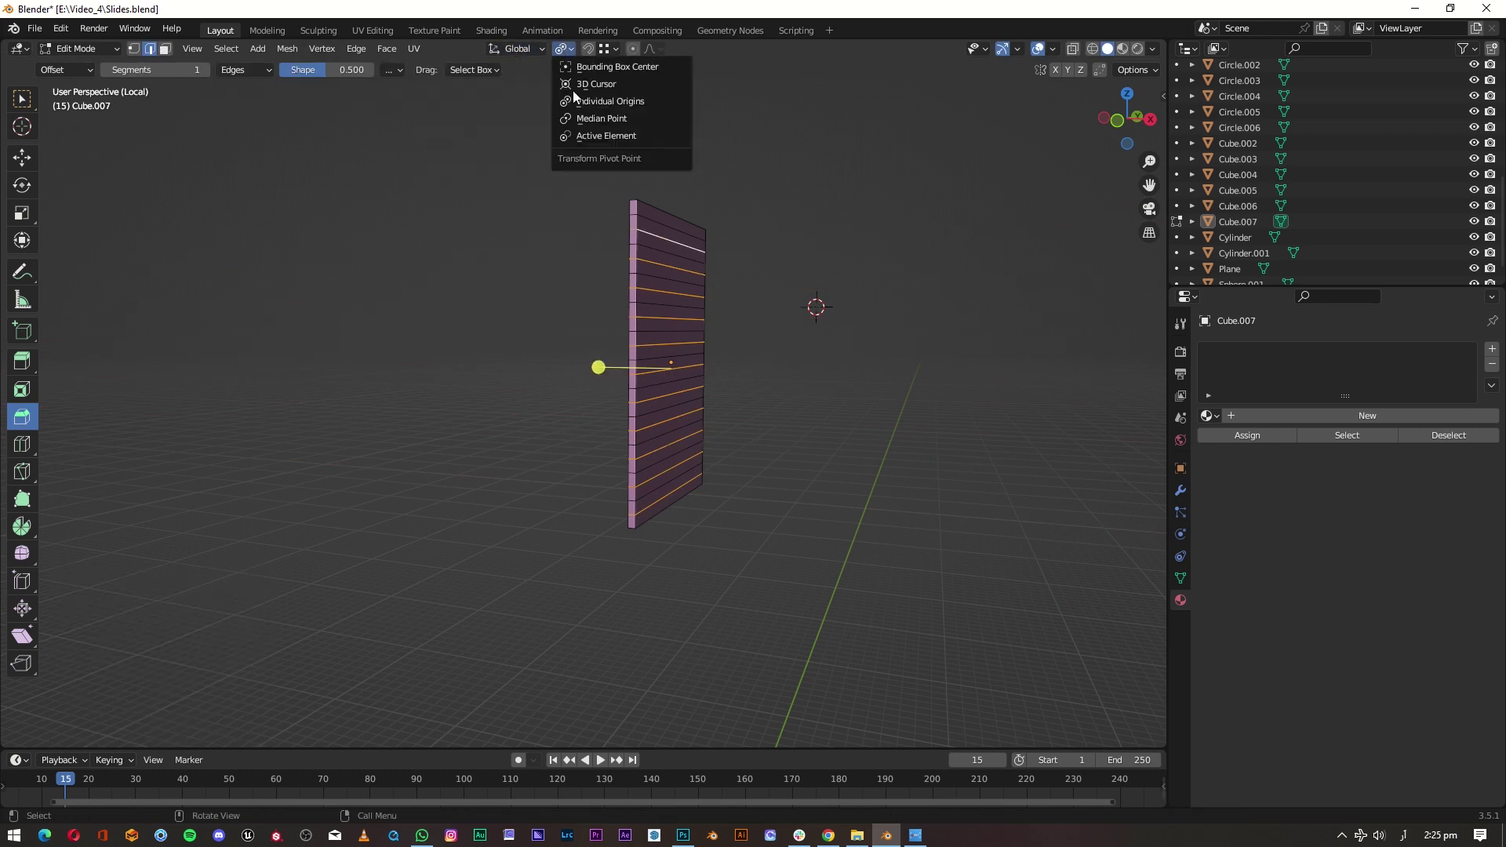
pyautogui.click(755, 462)
pyautogui.moveTo(755, 462)
pyautogui.mouseDown(button='middle')
pyautogui.moveTo(827, 551)
pyautogui.moveTo(816, 476)
pyautogui.moveTo(551, 528)
pyautogui.moveTo(489, 511)
pyautogui.moveTo(397, 528)
pyautogui.moveTo(397, 581)
pyautogui.moveTo(749, 239)
pyautogui.moveTo(774, 450)
pyautogui.moveTo(847, 510)
pyautogui.moveTo(714, 501)
pyautogui.moveTo(836, 502)
pyautogui.moveTo(800, 528)
pyautogui.moveTo(674, 327)
pyautogui.mouseUp(button='middle')
pyautogui.moveTo(827, 385); pyautogui.dragTo(564, 429, button='middle')
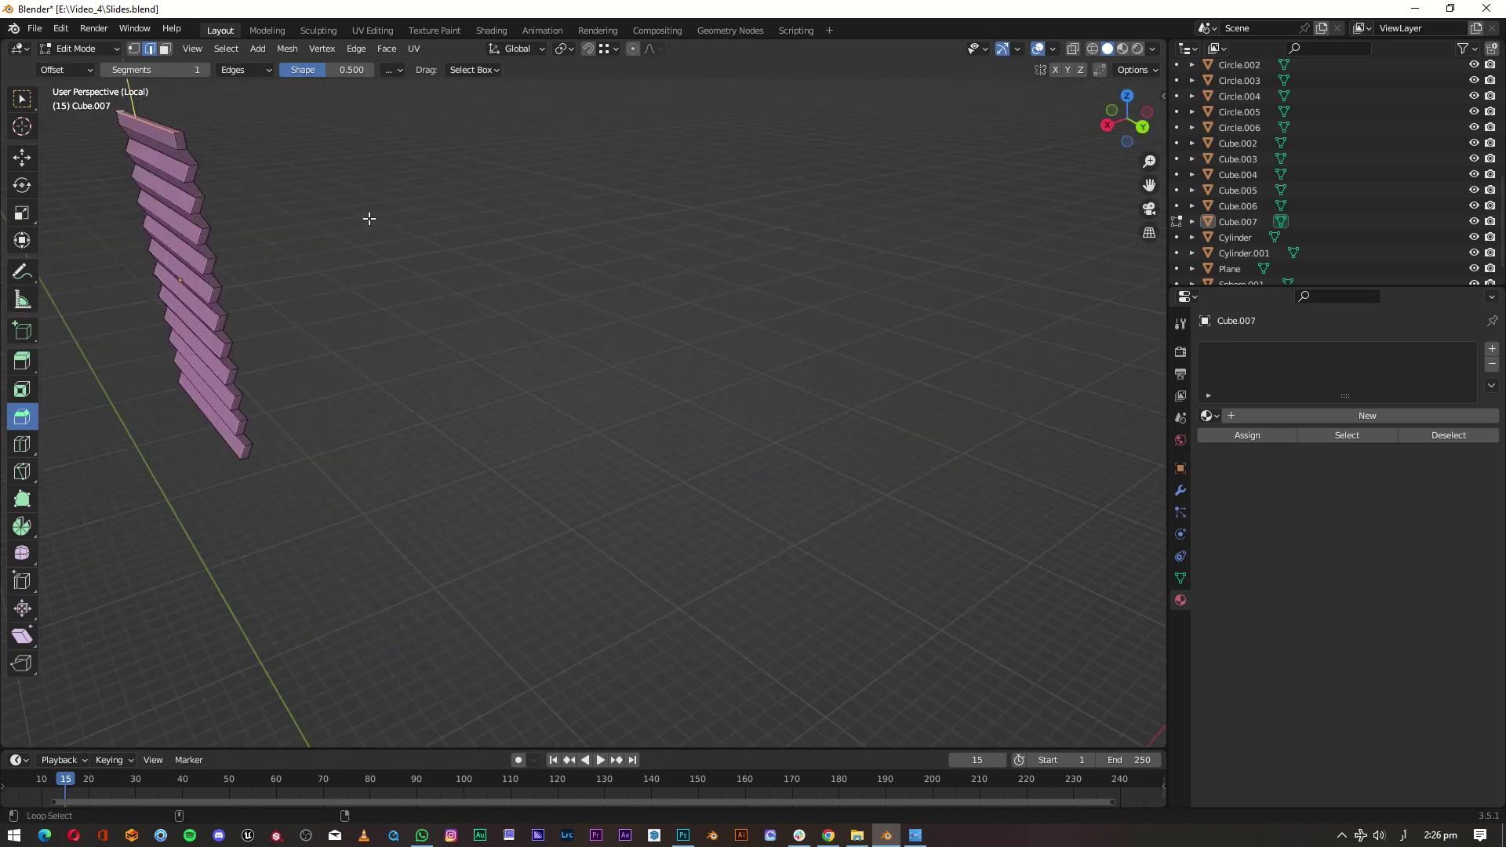
# Step: Adjust the panel's top edge to finish the slatted shutter
pyautogui.keyDown('ctrl'); pyautogui.click(180, 133); pyautogui.keyUp('ctrl')
pyautogui.moveTo(180, 132)
pyautogui.mouseDown(button='middle')
pyautogui.moveTo(279, 296)
pyautogui.moveTo(554, 333)
pyautogui.mouseUp(button='middle')
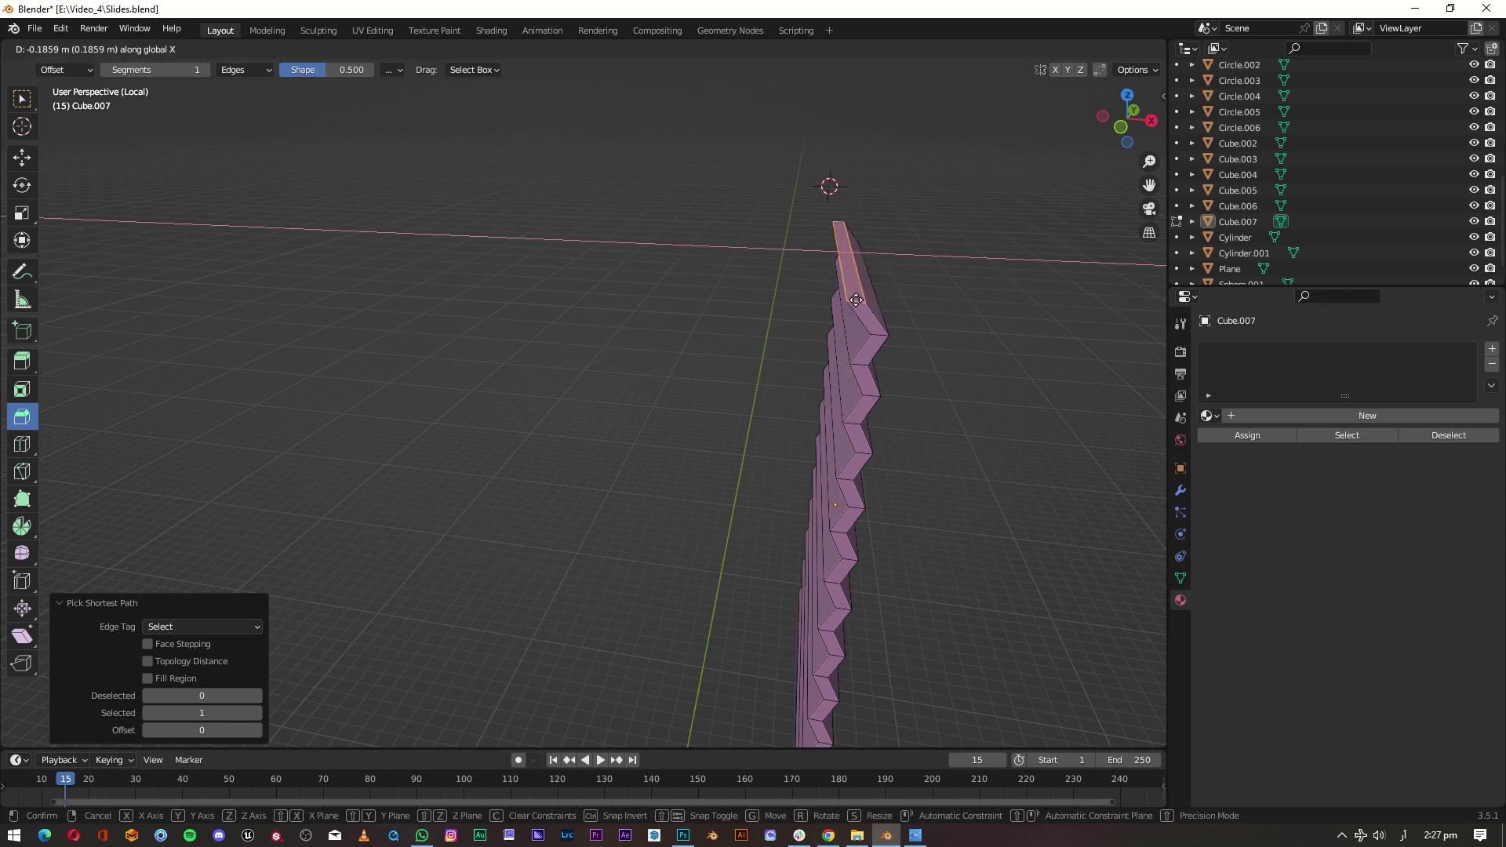
pyautogui.click(849, 365)
pyautogui.moveTo(850, 365); pyautogui.dragTo(926, 388, button='middle')
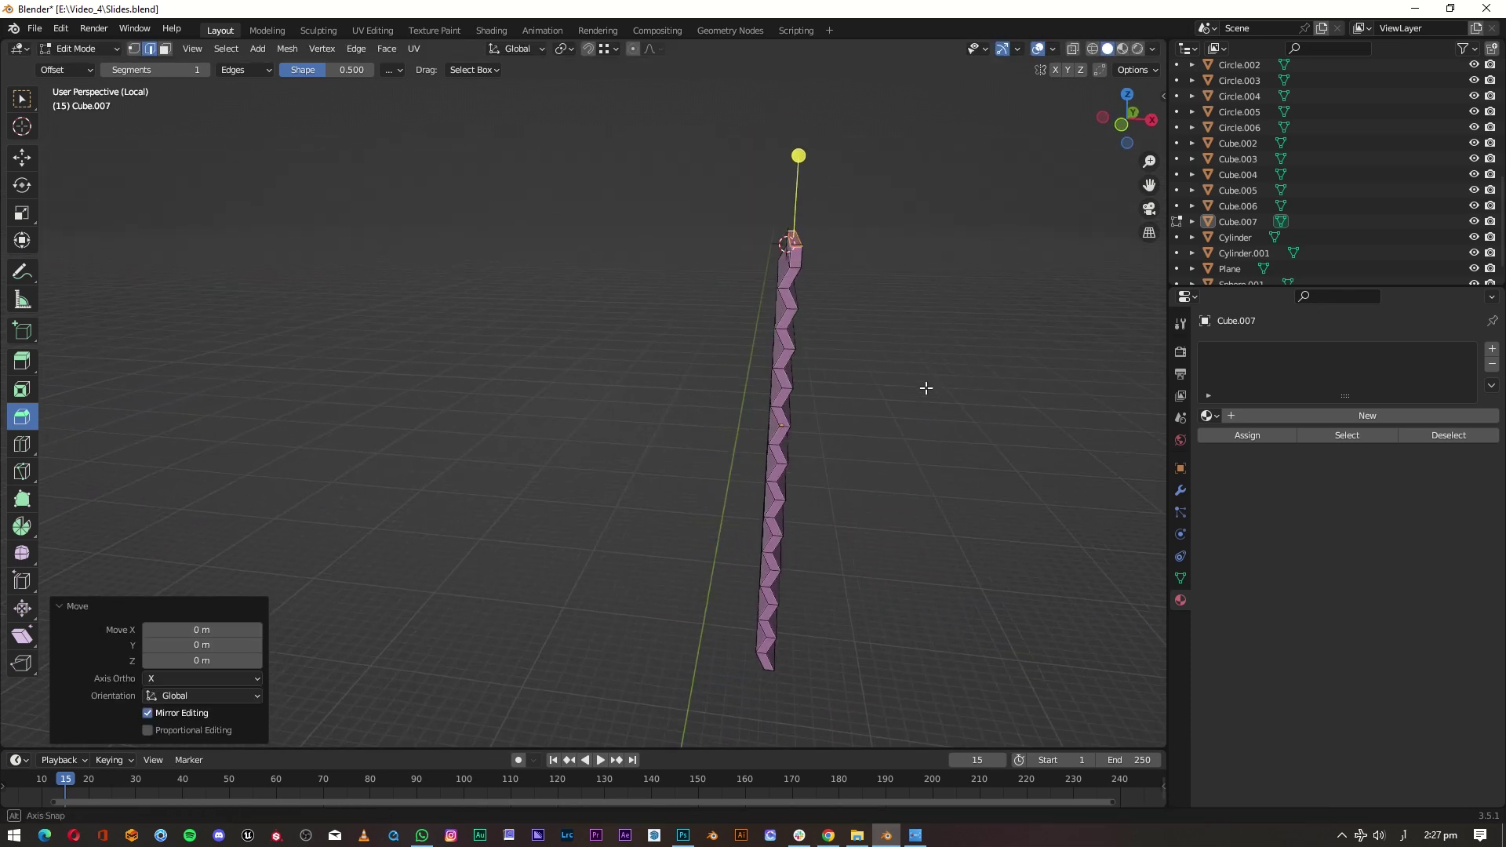
pyautogui.click(783, 295)
pyautogui.moveTo(783, 295)
pyautogui.mouseDown(button='middle')
pyautogui.moveTo(830, 306)
pyautogui.moveTo(841, 421)
pyautogui.moveTo(891, 402)
pyautogui.moveTo(807, 421)
pyautogui.moveTo(949, 376)
pyautogui.mouseUp(button='middle')
# Step: Isolate the arched wall and start editing its mesh
pyautogui.press('KP_Divide')
pyautogui.press('Tab')
pyautogui.scroll(-3, 318, 402)
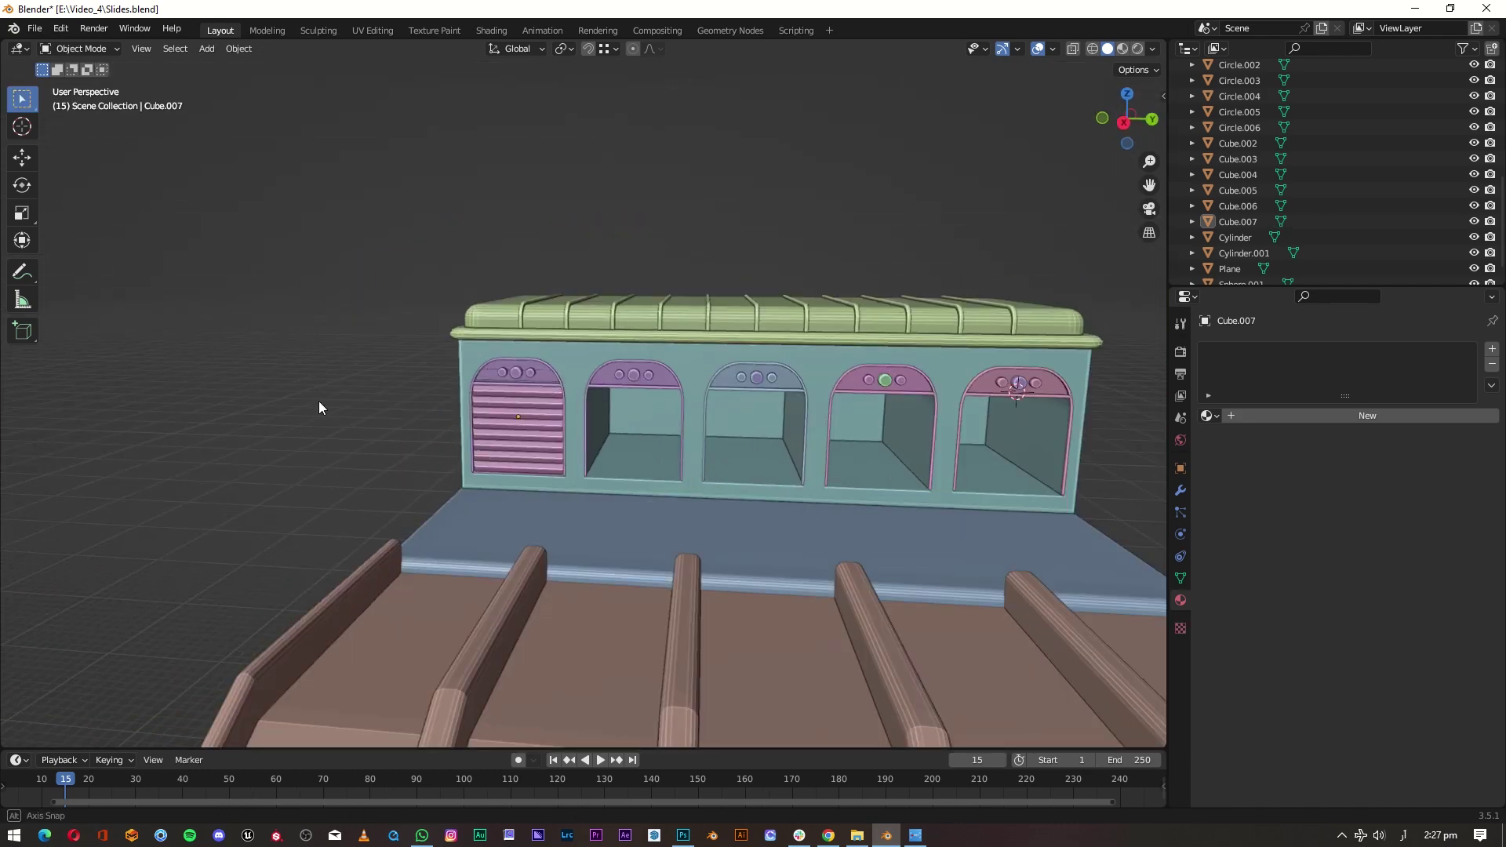
pyautogui.scroll(4, 533, 443)
pyautogui.moveTo(534, 442); pyautogui.dragTo(737, 346, button='middle')
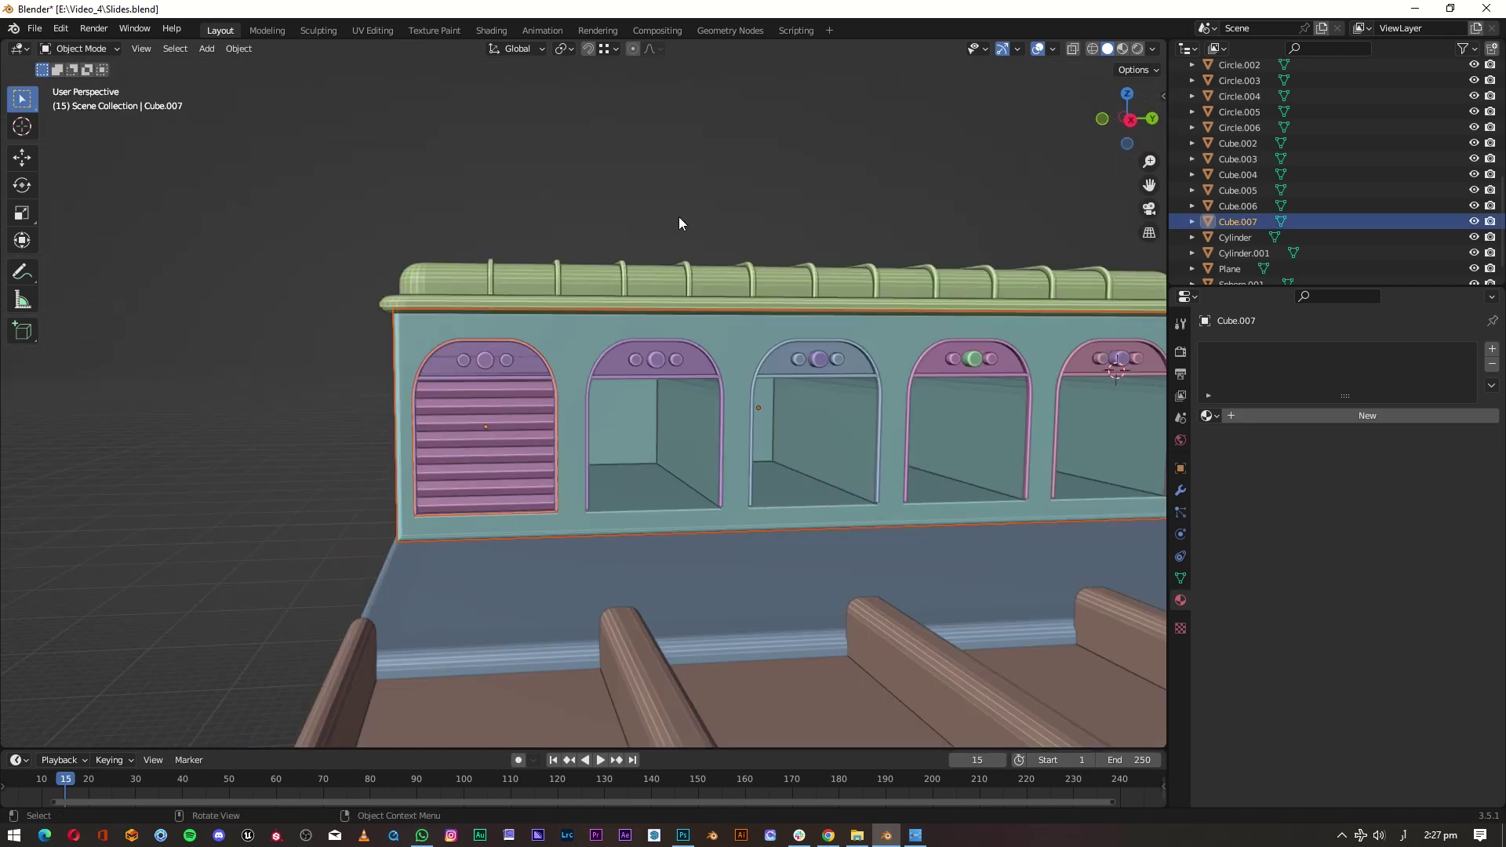
pyautogui.press('KP_Divide')
pyautogui.moveTo(329, 404)
pyautogui.mouseDown(button='middle')
pyautogui.moveTo(440, 451)
pyautogui.moveTo(510, 437)
pyautogui.moveTo(431, 430)
pyautogui.moveTo(491, 469)
pyautogui.mouseUp(button='middle')
pyautogui.press('Tab')
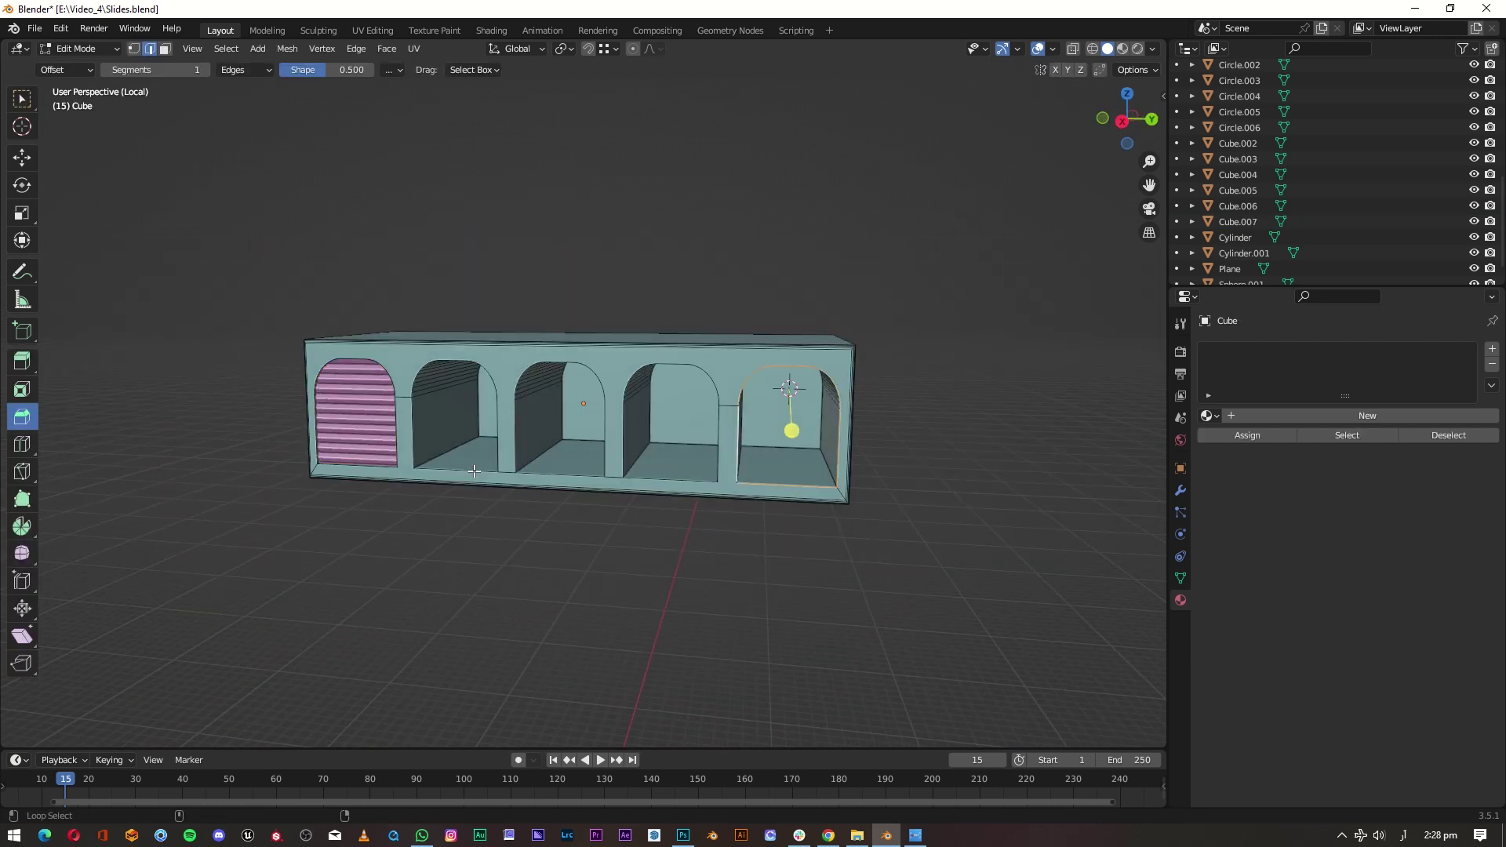
# Step: Snap the 3D cursor to the second arch's selected edges
pyautogui.click(328, 521)
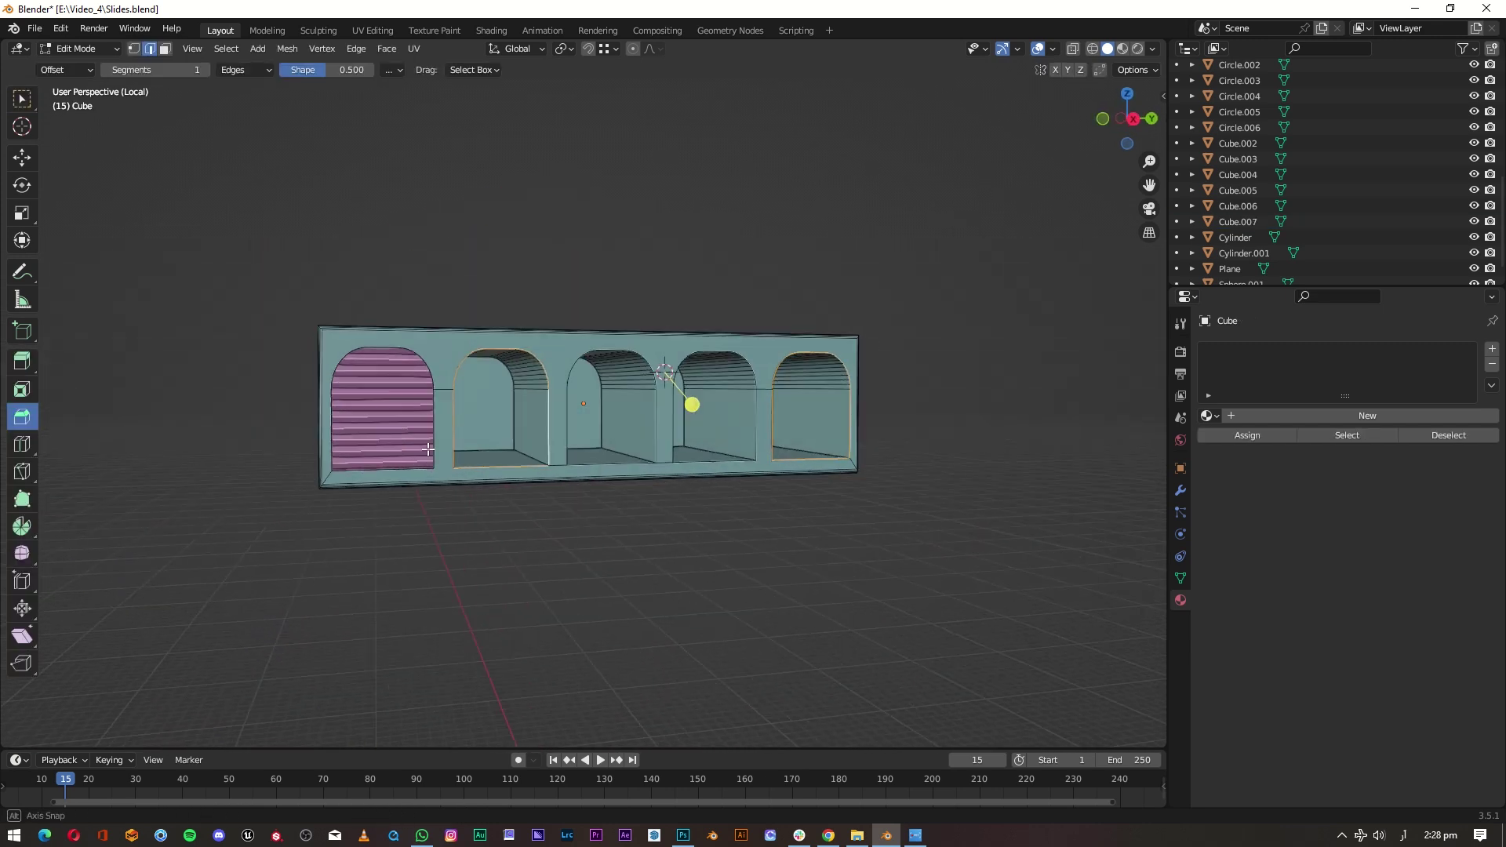
pyautogui.moveTo(327, 521); pyautogui.dragTo(486, 342, button='middle')
pyautogui.keyDown('alt'); pyautogui.click(486, 342); pyautogui.keyUp('alt')
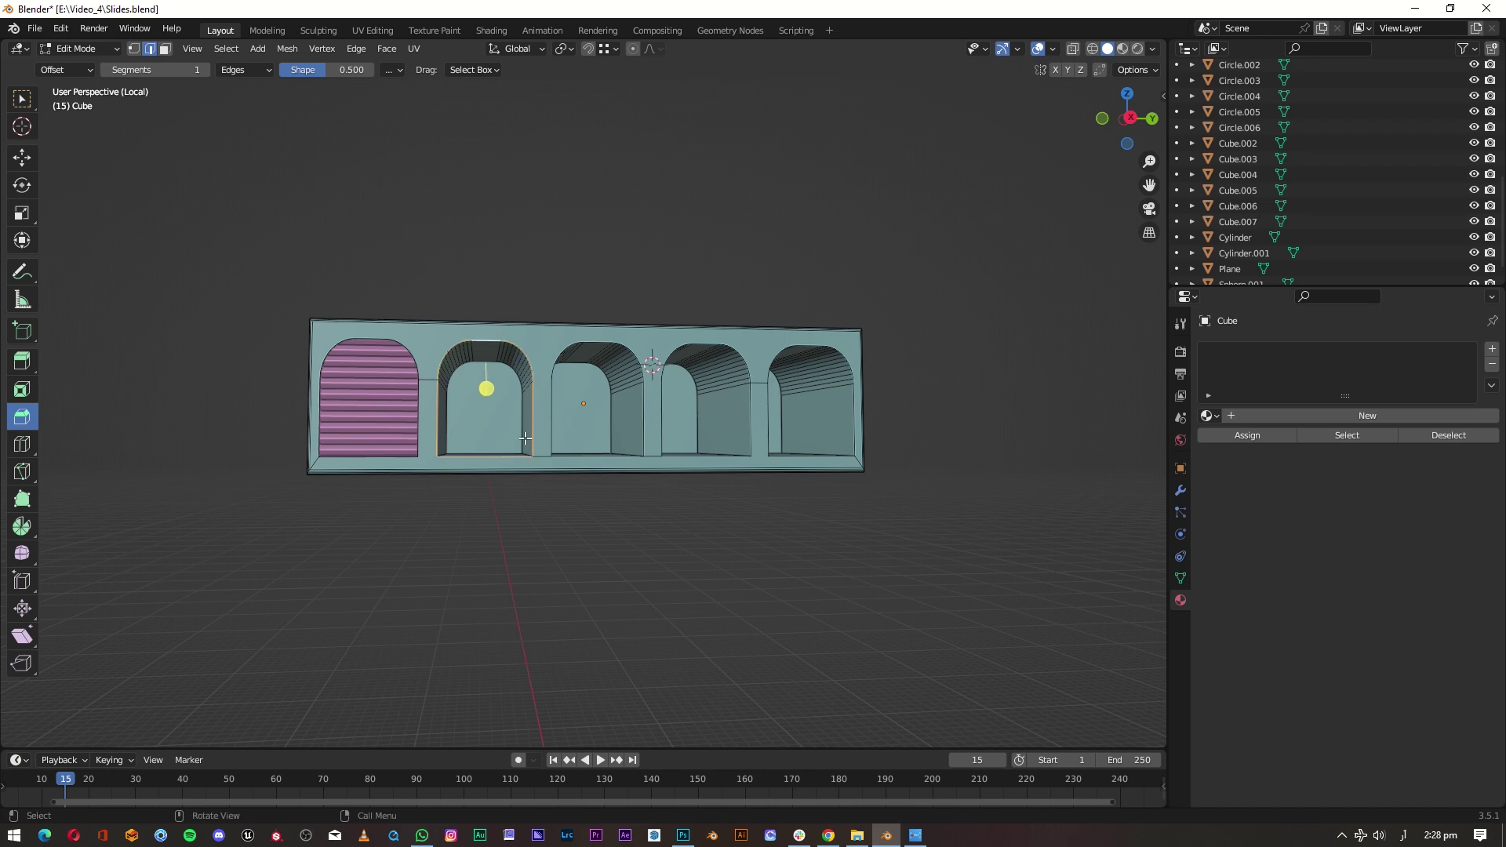
pyautogui.hotkey('shift', 's')
pyautogui.click(520, 529)
pyautogui.keyDown('ctrl'); pyautogui.click(535, 431); pyautogui.keyUp('ctrl')
pyautogui.hotkey('shift', 's')
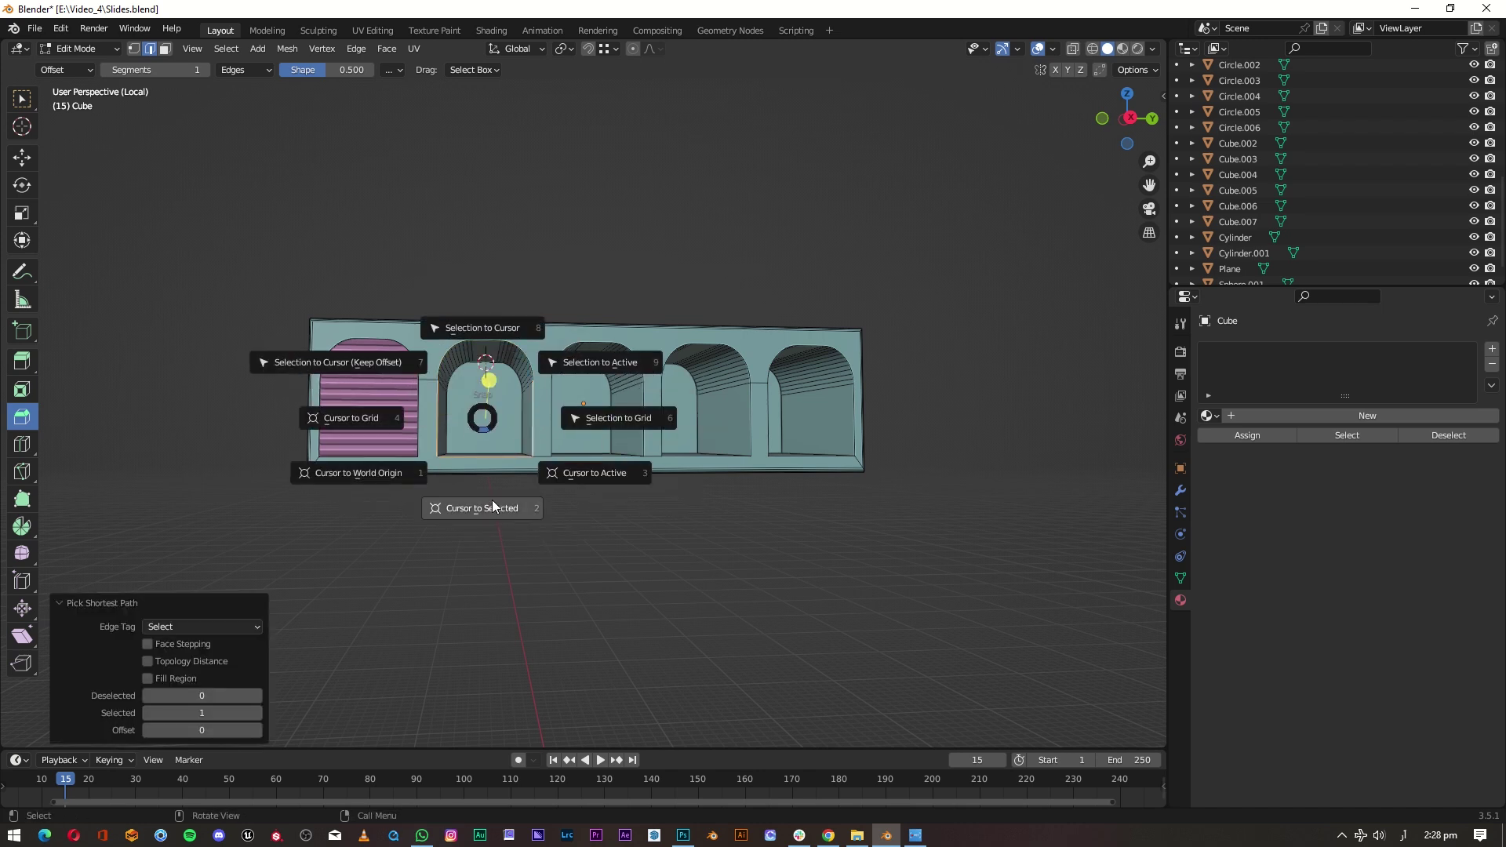
pyautogui.click(514, 525)
pyautogui.scroll(1, 271, 402)
pyautogui.scroll(1, 272, 402)
# Step: Duplicate the pink shutter and snap the copy into the second arch
pyautogui.press('Tab')
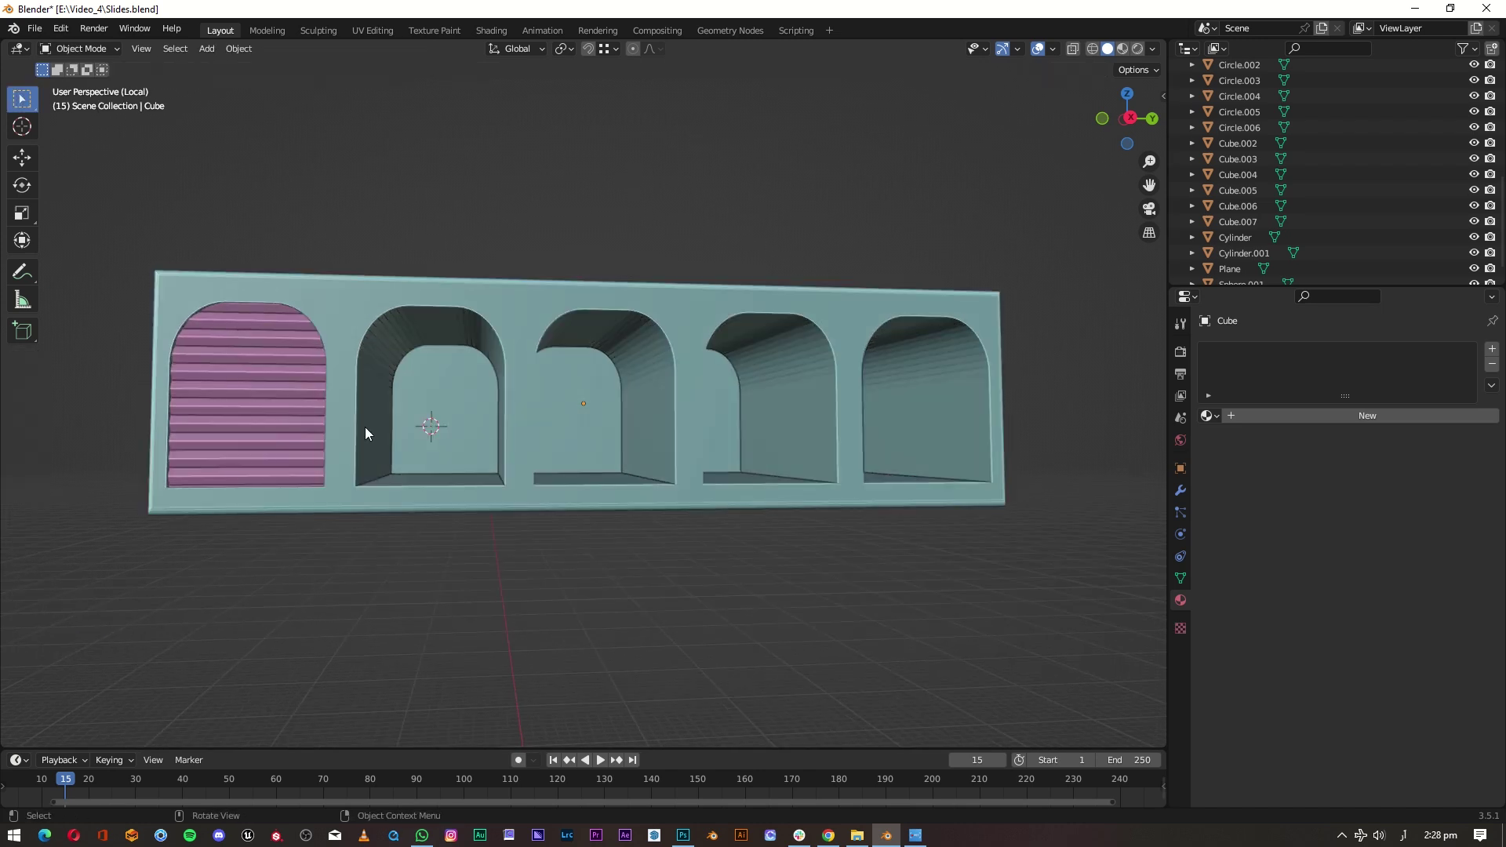
pyautogui.click(266, 402)
pyautogui.hotkey('shift', 'd')
pyautogui.click(295, 393)
pyautogui.hotkey('shift', 's')
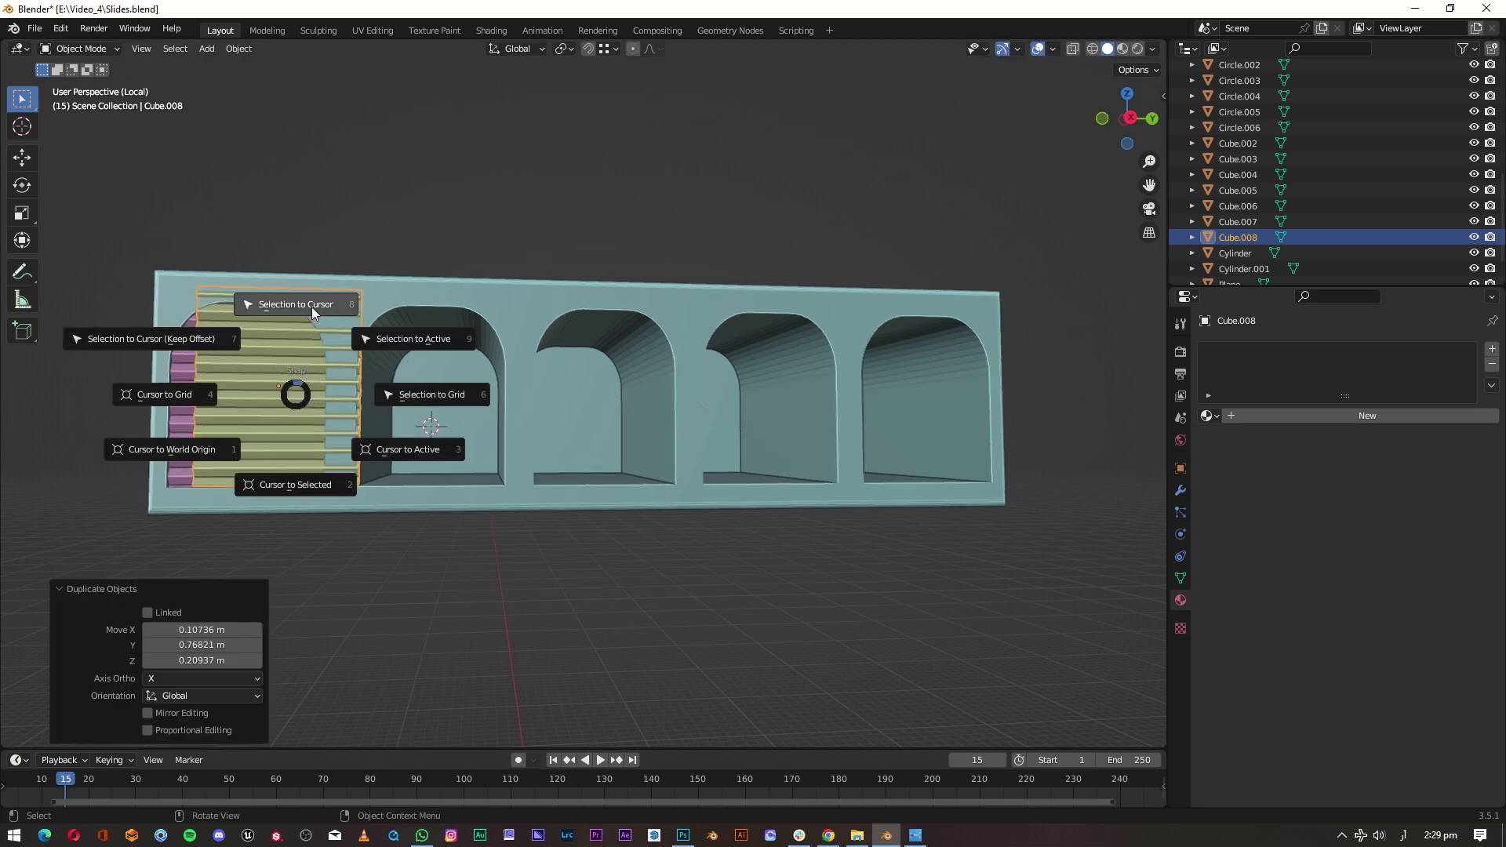
pyautogui.click(312, 307)
# Step: Place a shutter copy into the third arch, snapped to its bottom edges' centre
pyautogui.click(656, 330)
pyautogui.press('Tab')
pyautogui.keyDown('alt'); pyautogui.click(595, 371); pyautogui.keyUp('alt')
pyautogui.keyDown('alt'); pyautogui.keyDown('shift'); pyautogui.click(649, 481); pyautogui.keyUp('shift'); pyautogui.keyUp('alt')
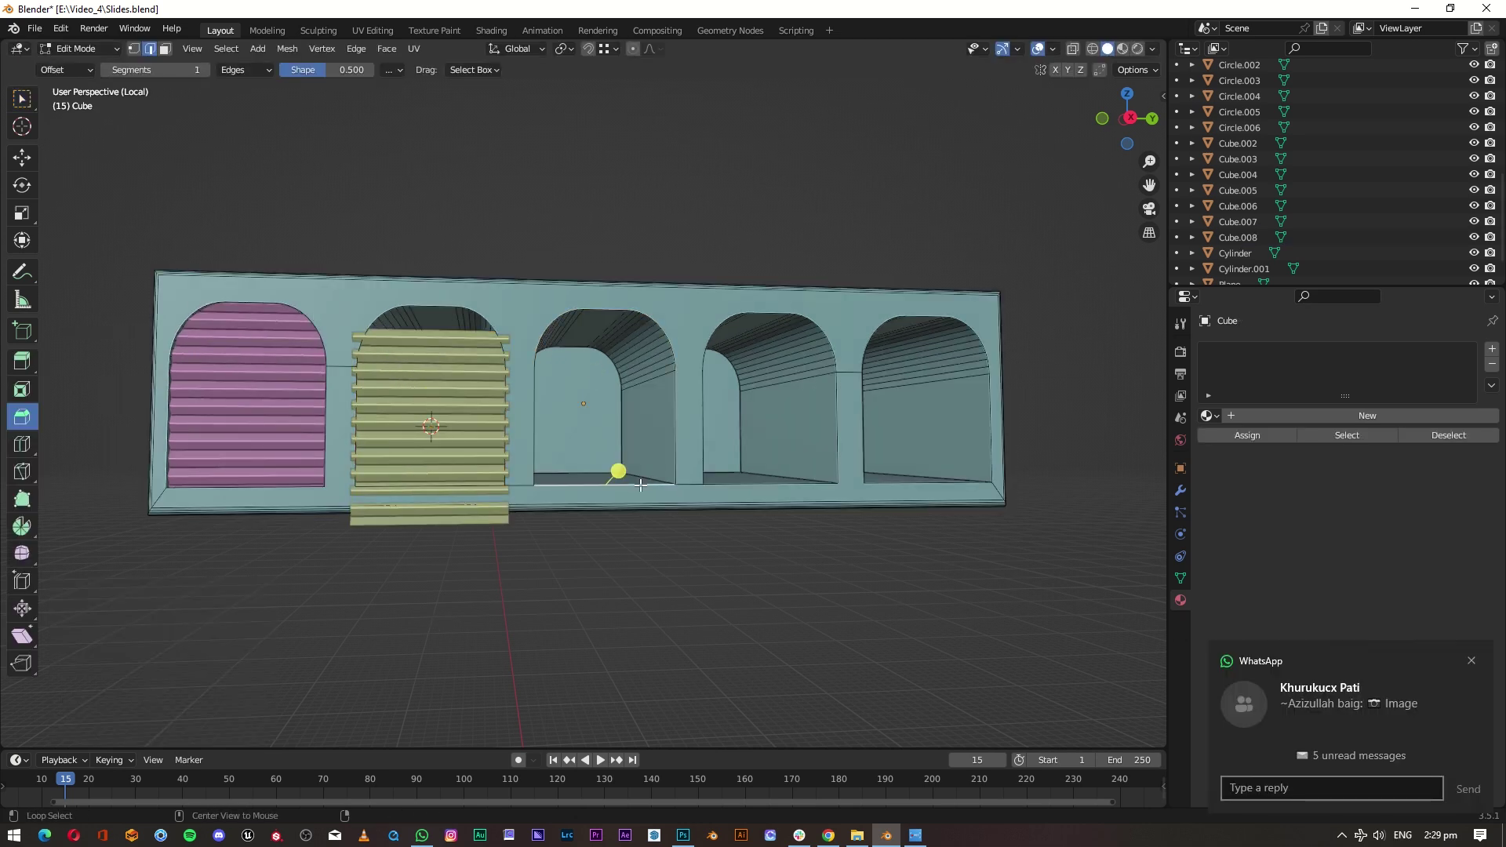
pyautogui.hotkey('shift', 's')
pyautogui.click(587, 534)
pyautogui.press('Tab')
pyautogui.click(436, 396)
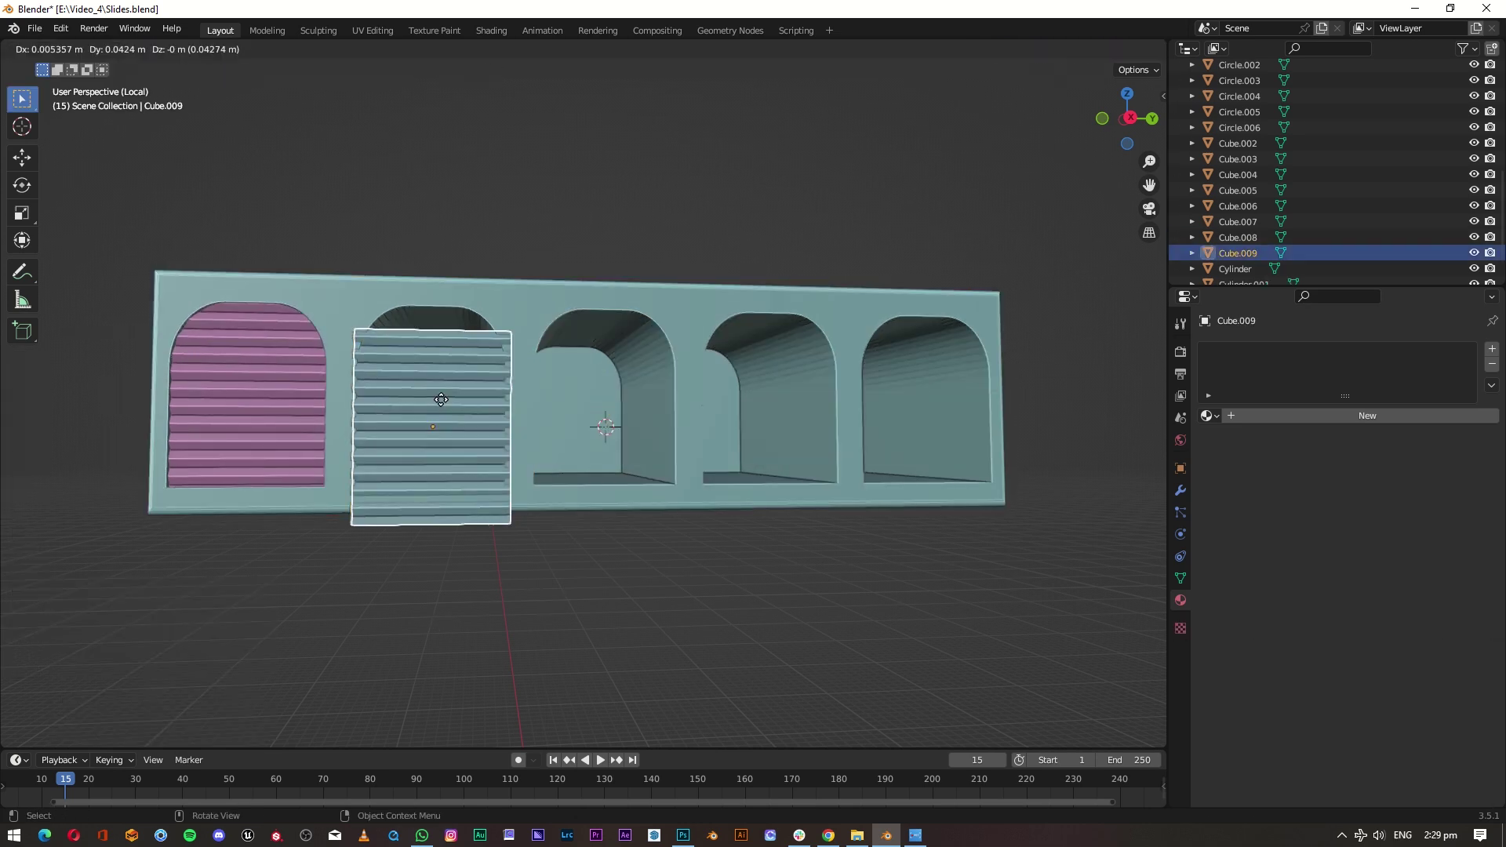
pyautogui.hotkey('shift', 's')
pyautogui.click(475, 307)
pyautogui.moveTo(624, 519); pyautogui.dragTo(637, 427, button='middle')
pyautogui.click(637, 421)
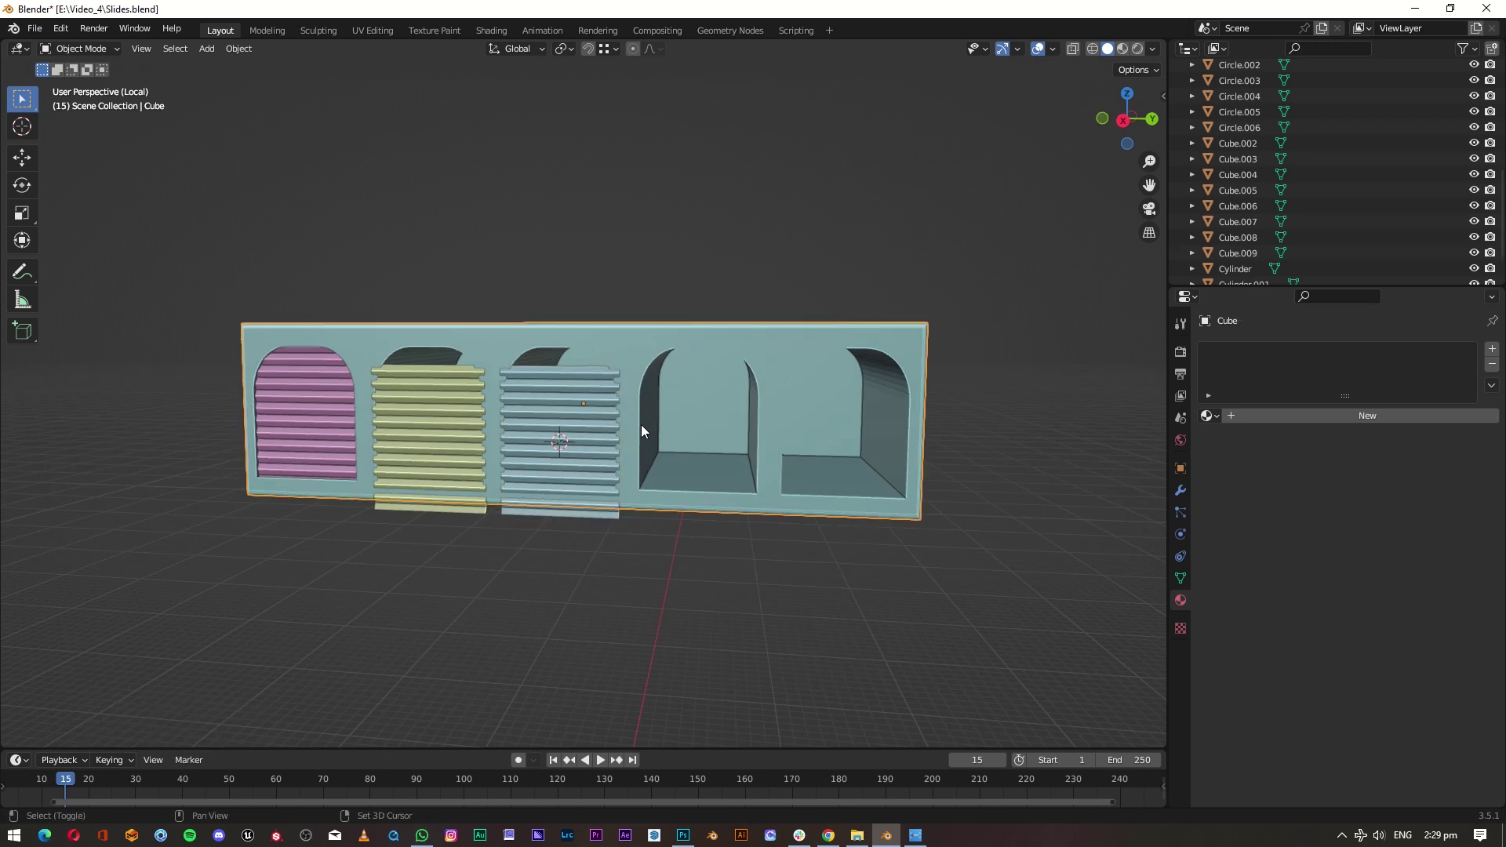
# Step: Snap a copy of the blue shutter into the fourth arch
pyautogui.press('Tab')
pyautogui.click(689, 493)
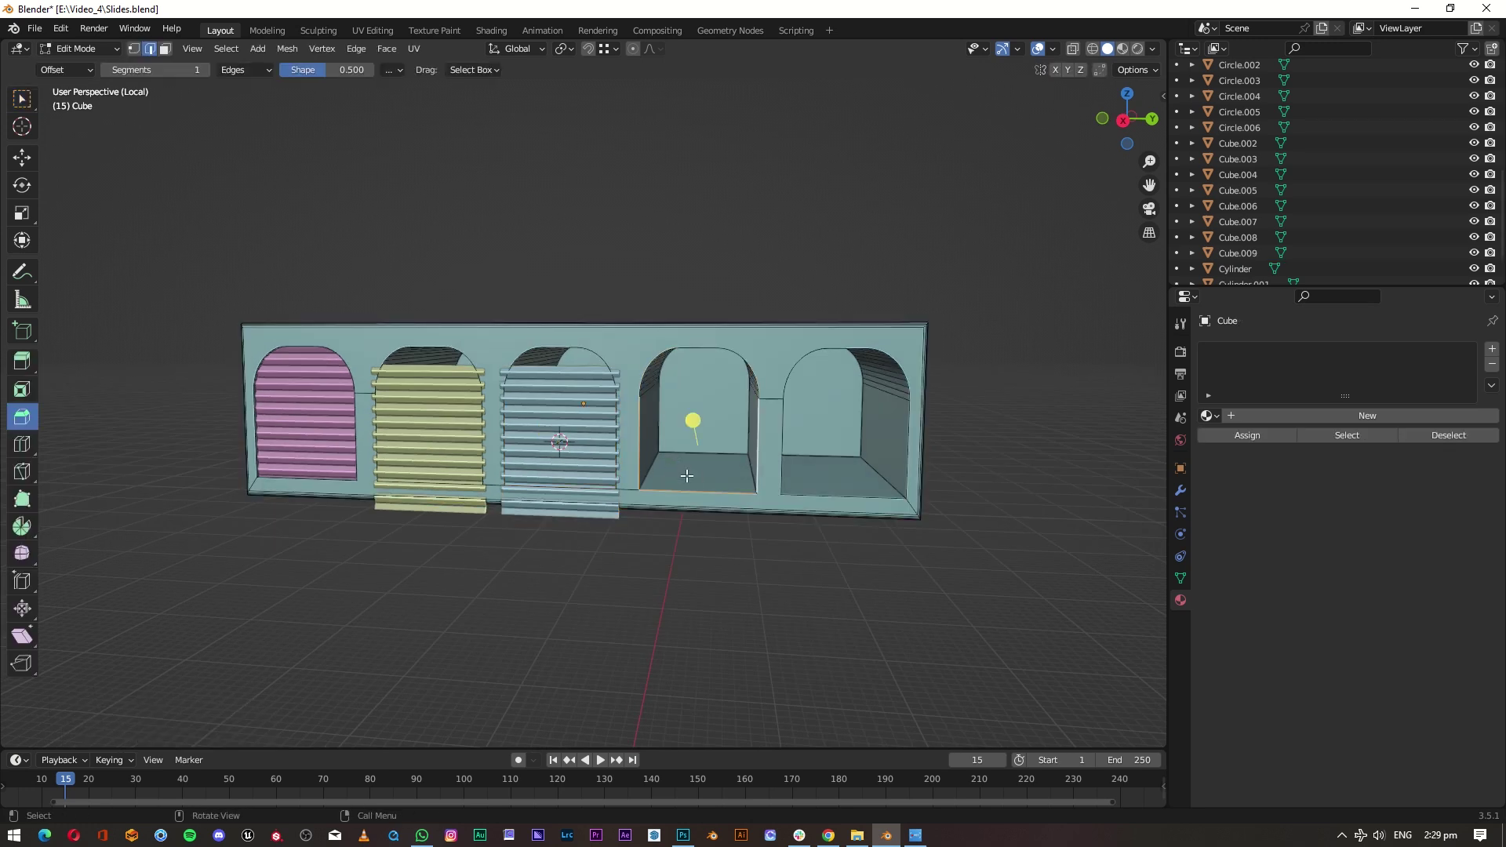
pyautogui.hotkey('shift', 's')
pyautogui.click(683, 565)
pyautogui.press('Tab')
pyautogui.click(567, 463)
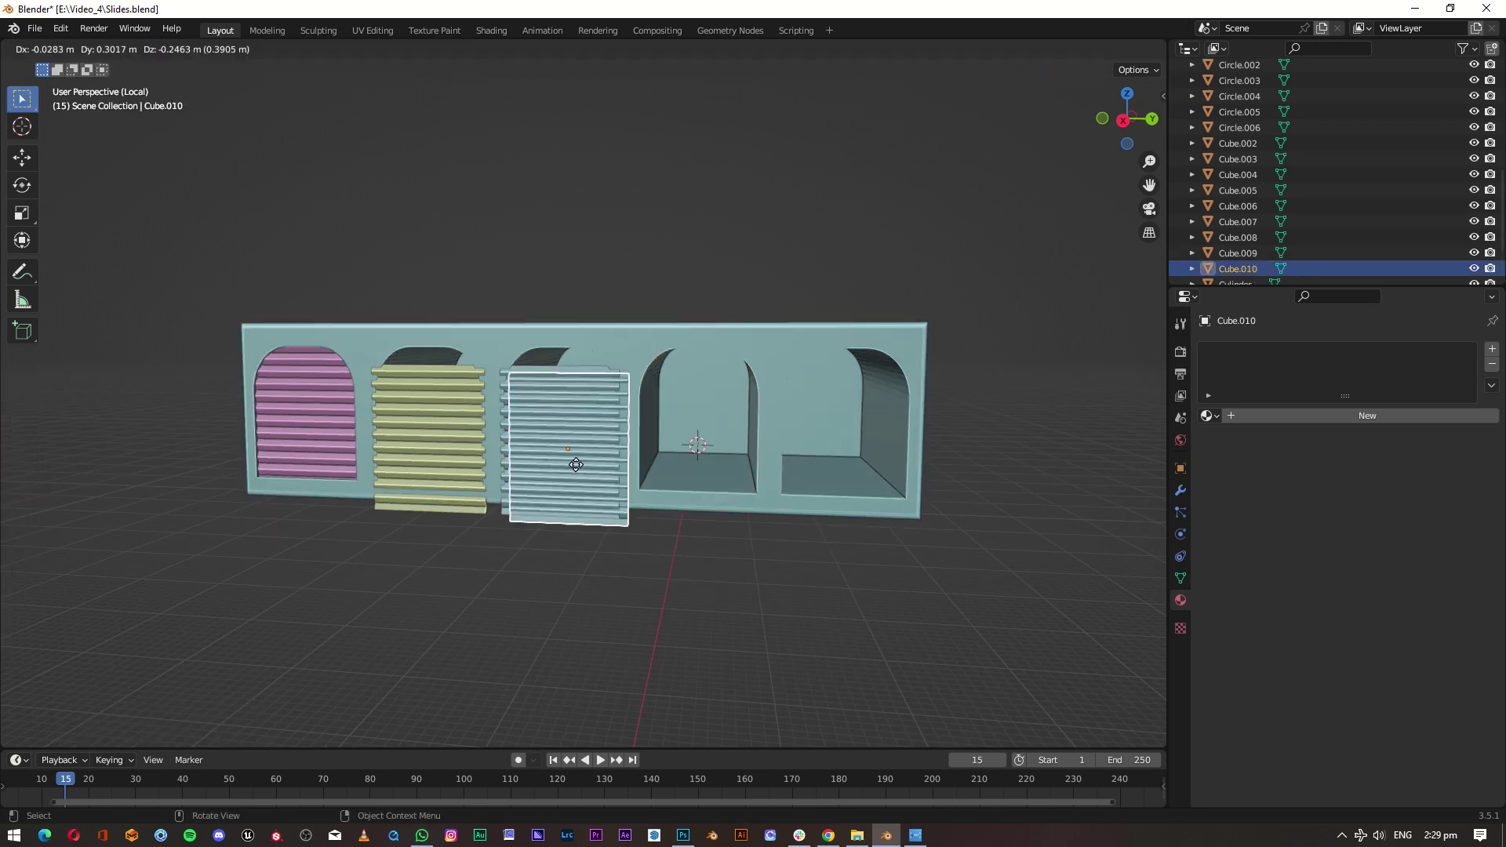
pyautogui.hotkey('shift', 'd')
pyautogui.hotkey('shift', 's')
pyautogui.click(596, 366)
# Step: Select the last arch's bottom edge and move a duplicate shutter into it
pyautogui.click(850, 427)
pyautogui.press('Tab')
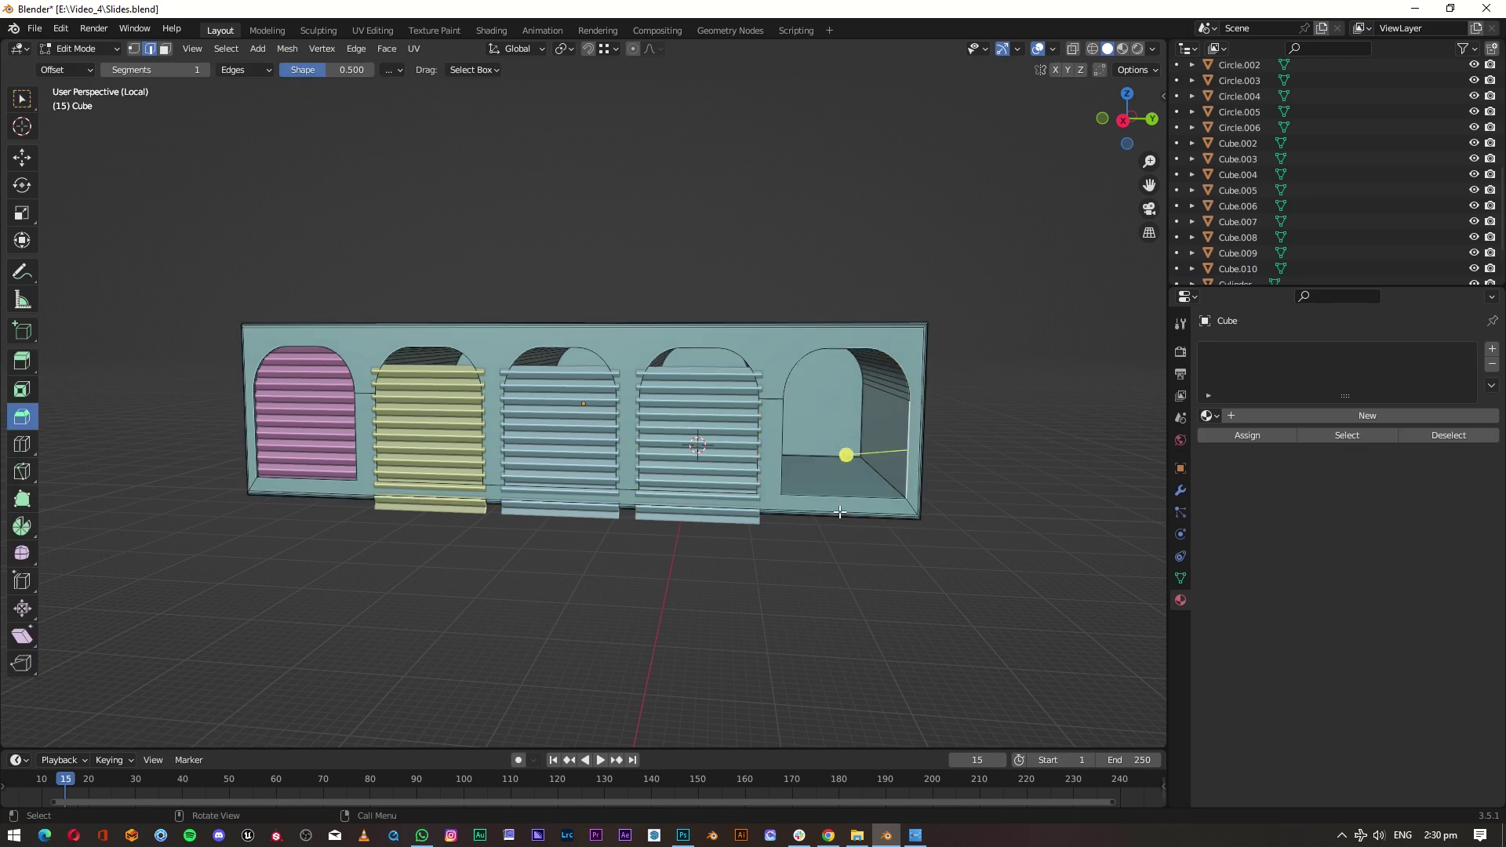
pyautogui.moveTo(910, 469)
pyautogui.mouseDown(button='middle')
pyautogui.moveTo(808, 470)
pyautogui.moveTo(698, 408)
pyautogui.moveTo(785, 440)
pyautogui.mouseUp(button='middle')
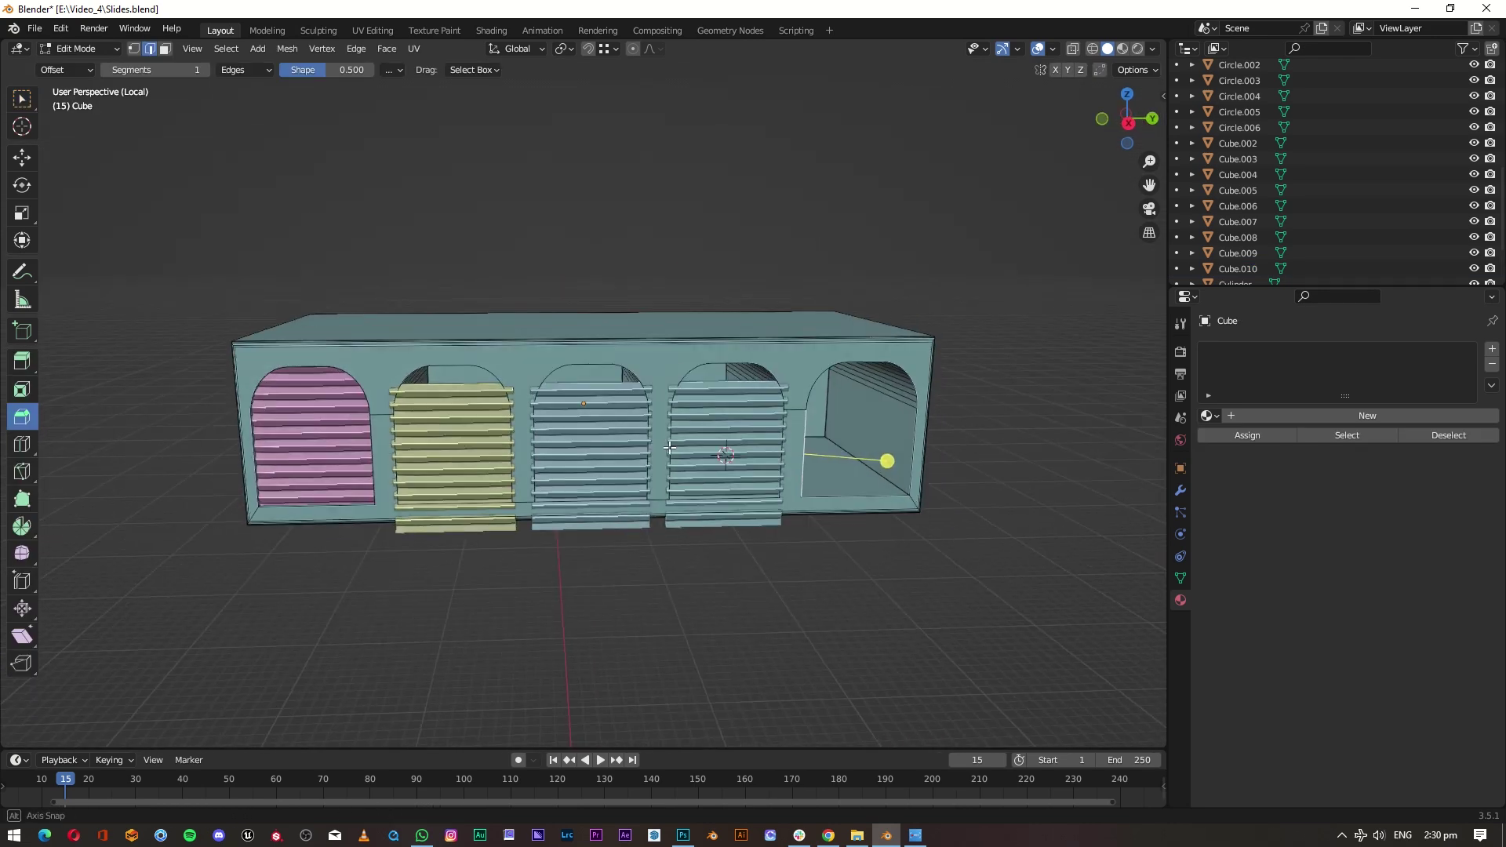
pyautogui.scroll(2, 784, 439)
pyautogui.keyDown('shift'); pyautogui.moveTo(1020, 447); pyautogui.dragTo(774, 458, button='middle'); pyautogui.keyUp('shift')
pyautogui.keyDown('ctrl'); pyautogui.click(774, 458); pyautogui.keyUp('ctrl')
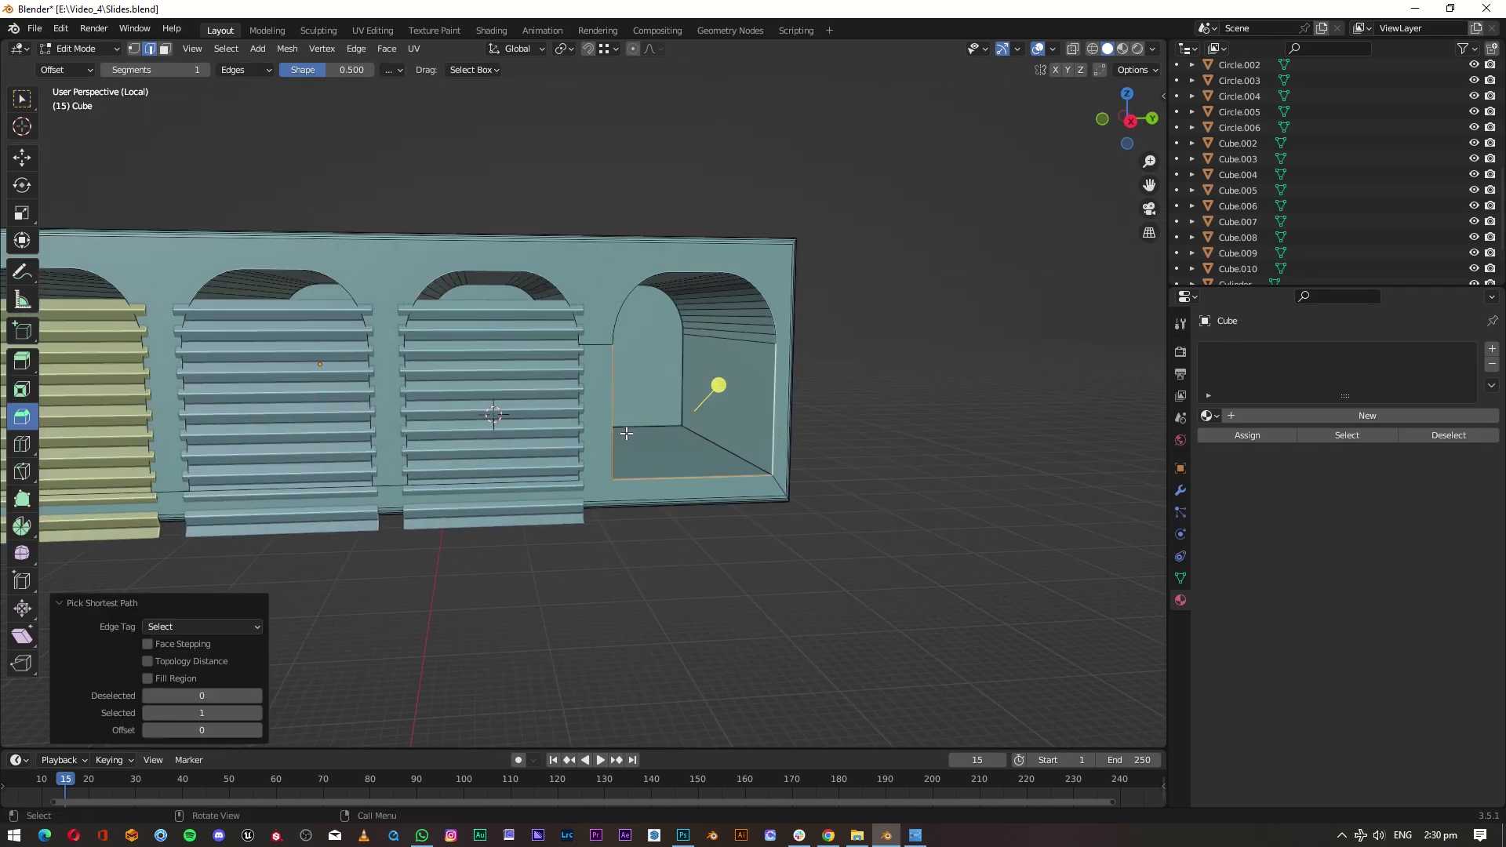
pyautogui.press('Tab')
pyautogui.click(505, 378)
pyautogui.hotkey('shift', 'd')
pyautogui.click(539, 375)
pyautogui.moveTo(538, 375); pyautogui.dragTo(726, 375)
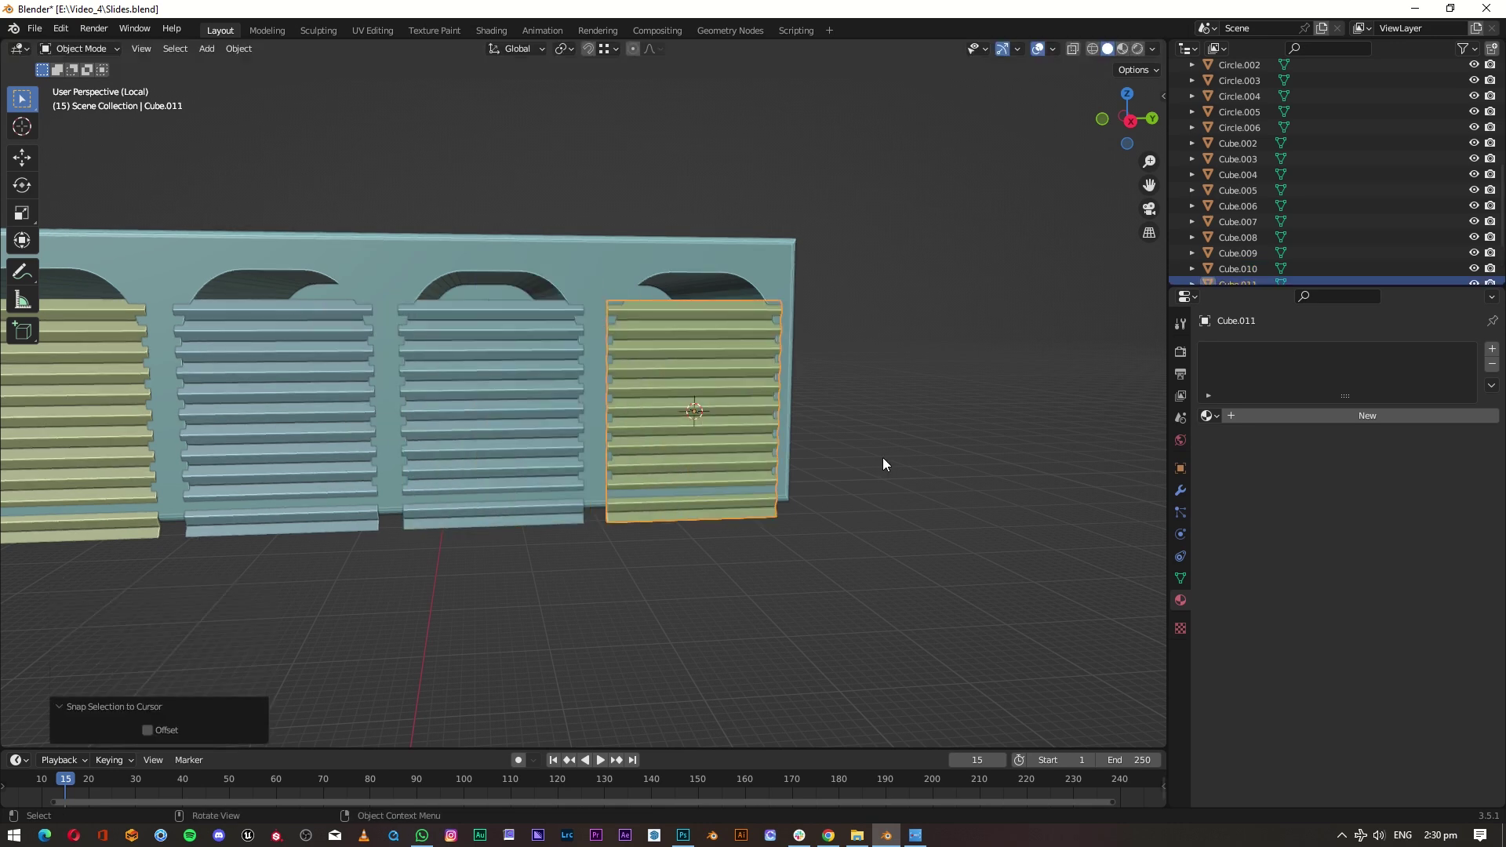
# Step: Select all five shutters with the pink one active
pyautogui.scroll(-2, 882, 458)
pyautogui.keyDown('shift'); pyautogui.click(525, 408); pyautogui.keyUp('shift')
pyautogui.keyDown('shift'); pyautogui.click(387, 412); pyautogui.keyUp('shift')
pyautogui.keyDown('shift'); pyautogui.click(245, 414); pyautogui.keyUp('shift')
pyautogui.keyDown('shift'); pyautogui.click(90, 393); pyautogui.keyUp('shift')
# Step: Isolate the shutters in front view, keeping only the green ones selected
pyautogui.press('KP_Divide')
pyautogui.press('KP_Divide')
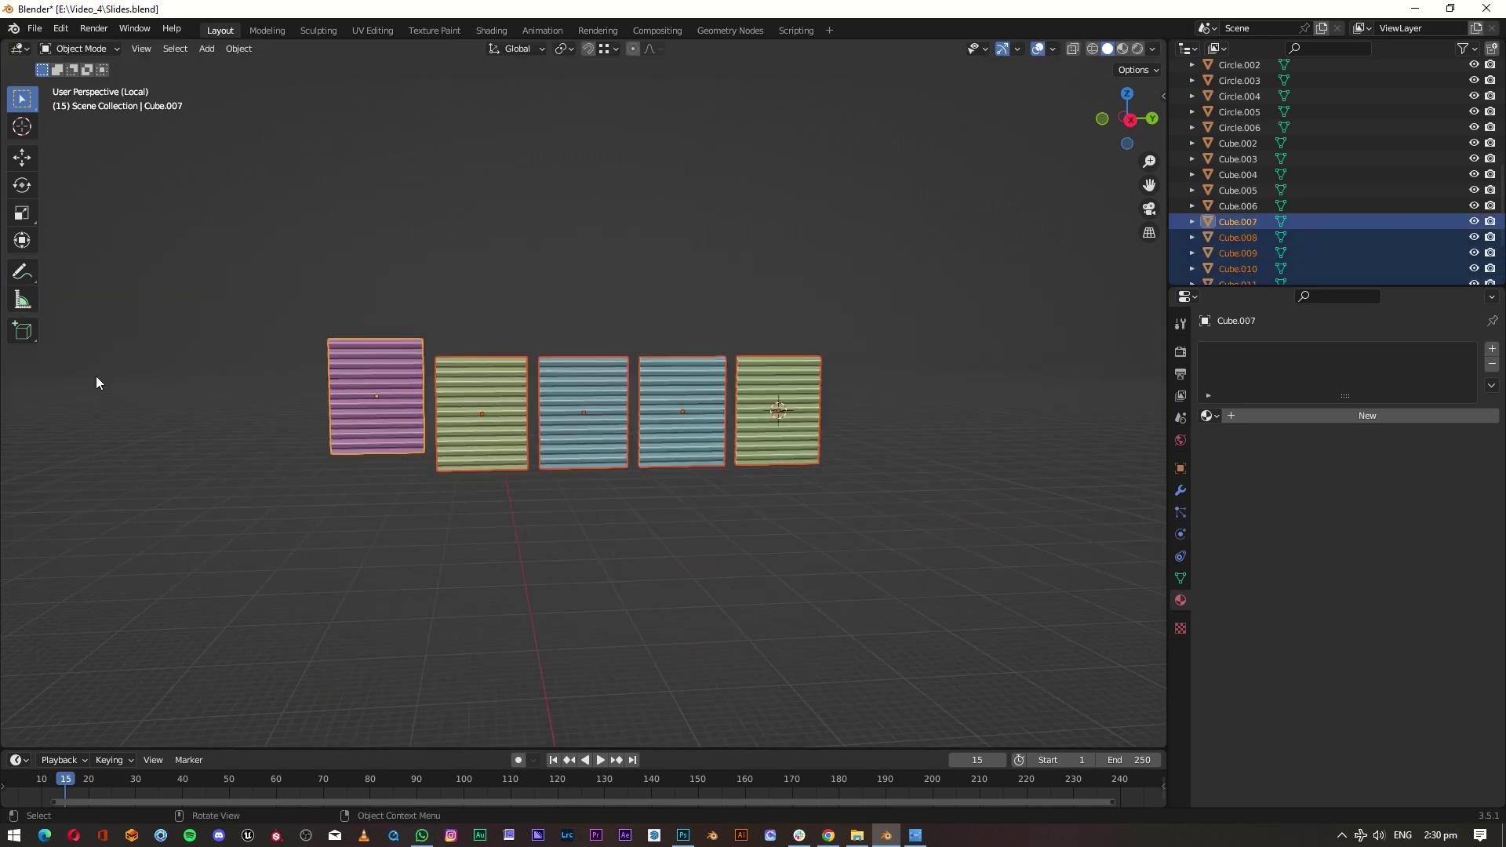
pyautogui.moveTo(96, 375); pyautogui.dragTo(436, 412, button='middle')
pyautogui.press('KP_1')
pyautogui.scroll(-1, 633, 379)
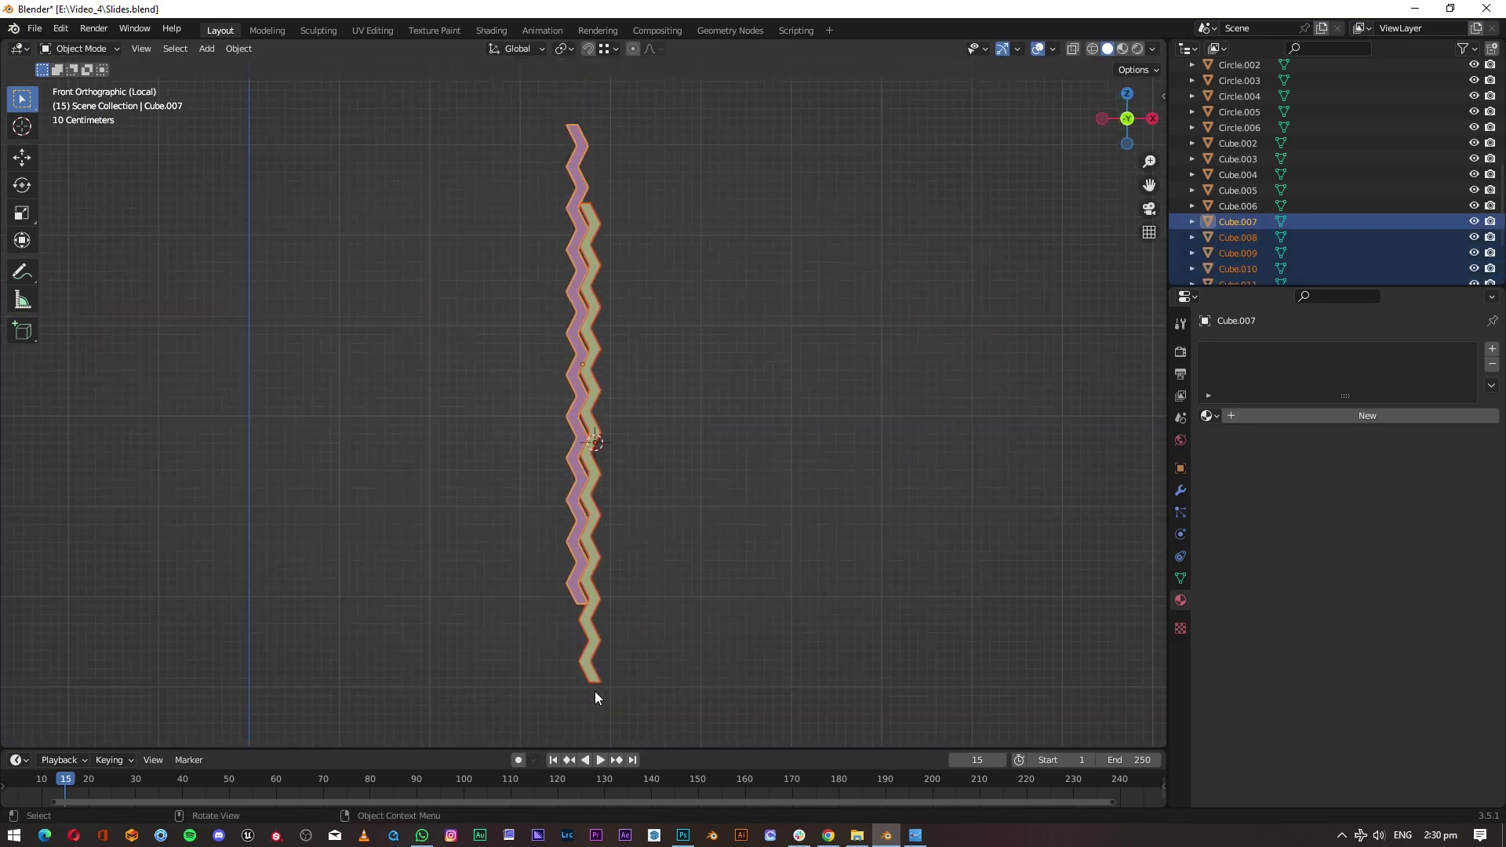
pyautogui.keyDown('shift'); pyautogui.moveTo(594, 690); pyautogui.dragTo(611, 510, button='middle'); pyautogui.keyUp('shift')
pyautogui.press('g')
pyautogui.press('x')
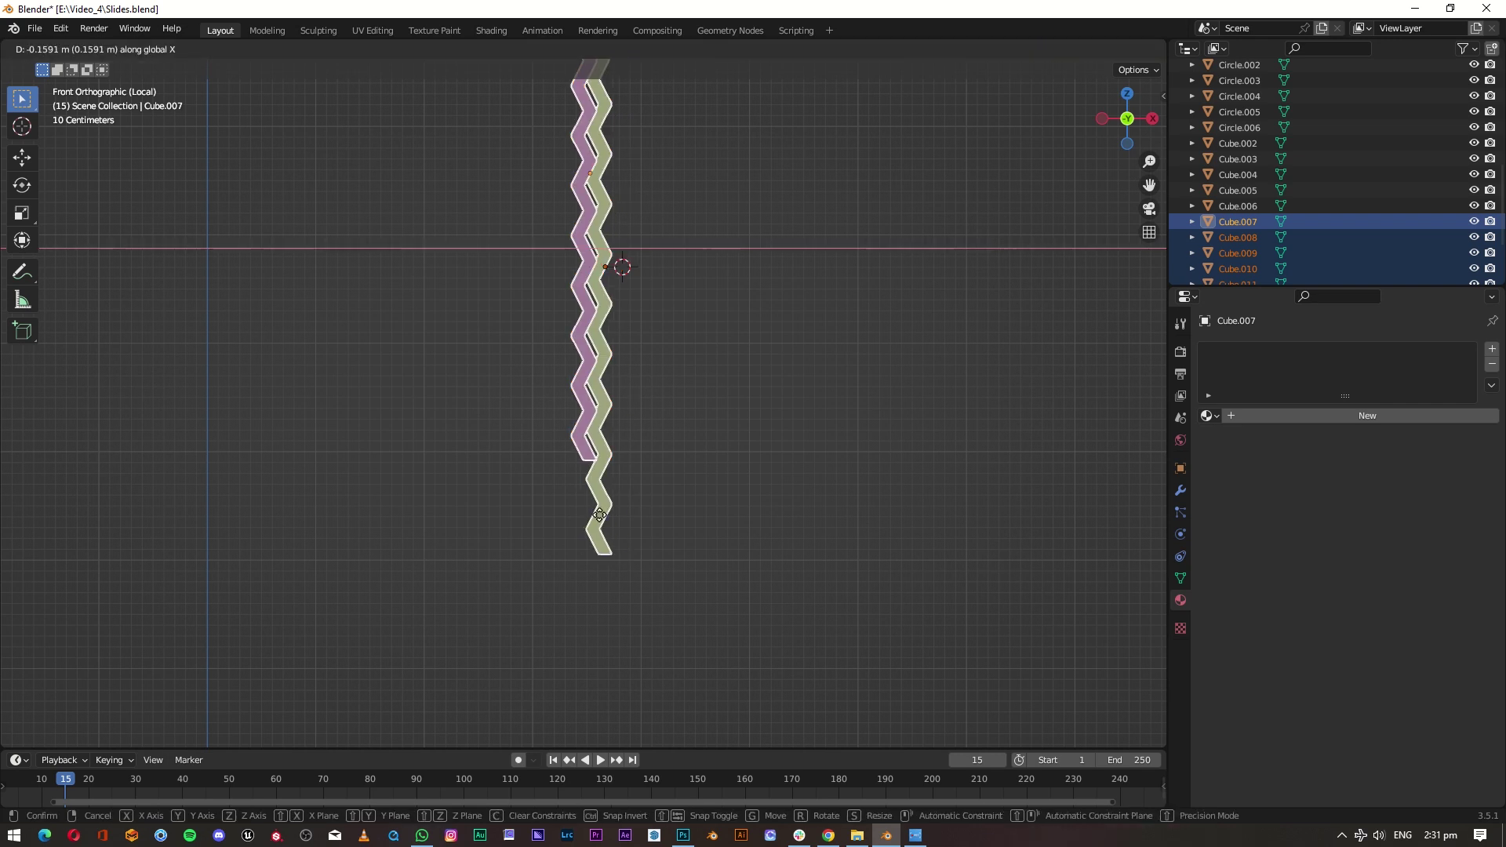
pyautogui.rightClick(599, 514)
pyautogui.keyDown('shift'); pyautogui.click(613, 539); pyautogui.keyUp('shift')
pyautogui.moveTo(722, 527)
pyautogui.mouseDown(button='middle')
pyautogui.moveTo(703, 499)
pyautogui.moveTo(778, 498)
pyautogui.mouseUp(button='middle')
pyautogui.click(1128, 119)
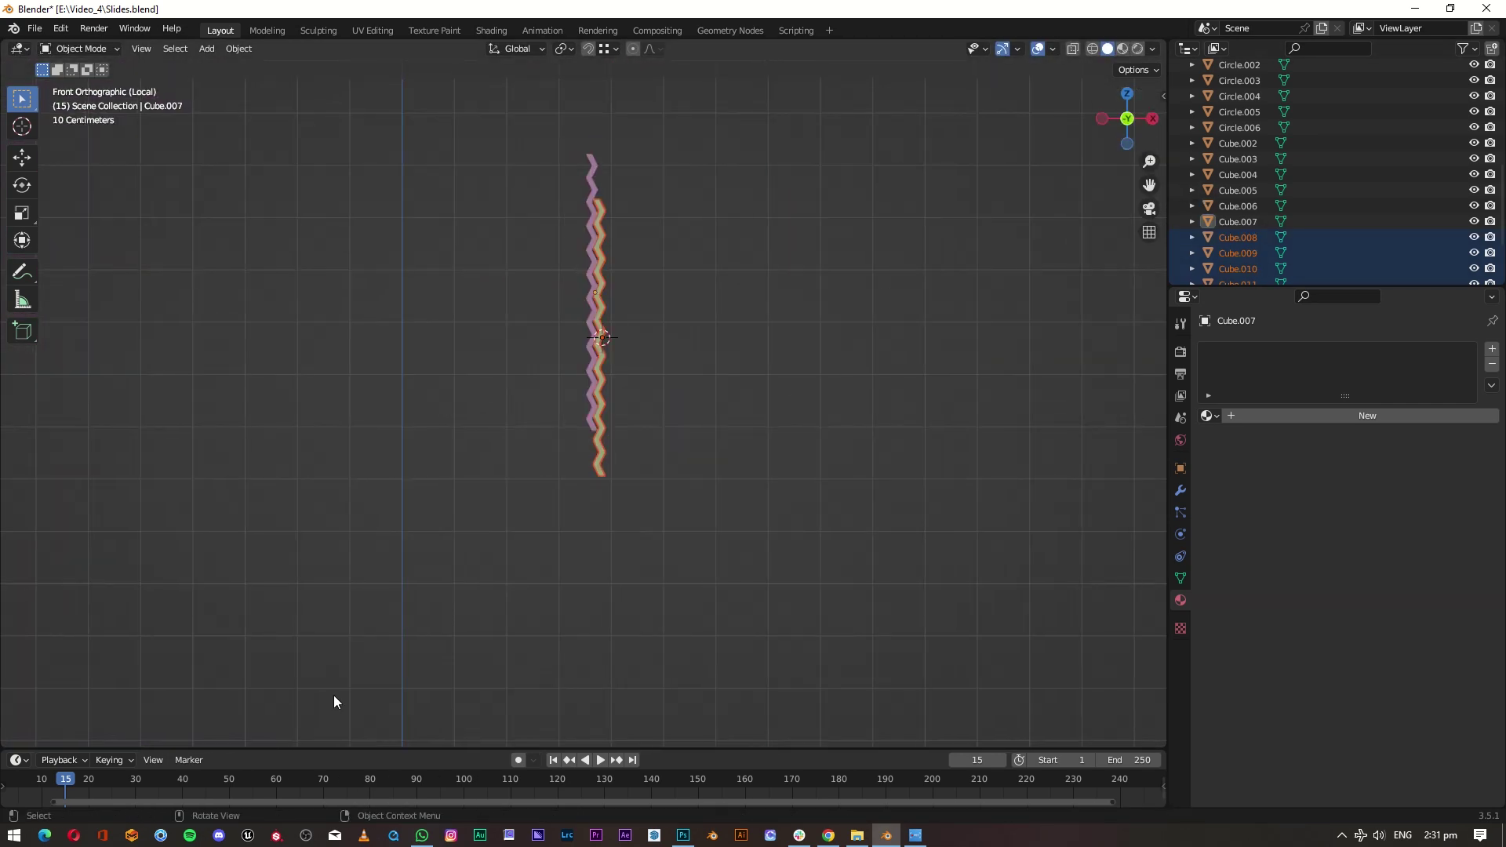
# Step: Slide the green shutters along X and raise them 0.86 m to match the pink one
pyautogui.press('g')
pyautogui.press('x')
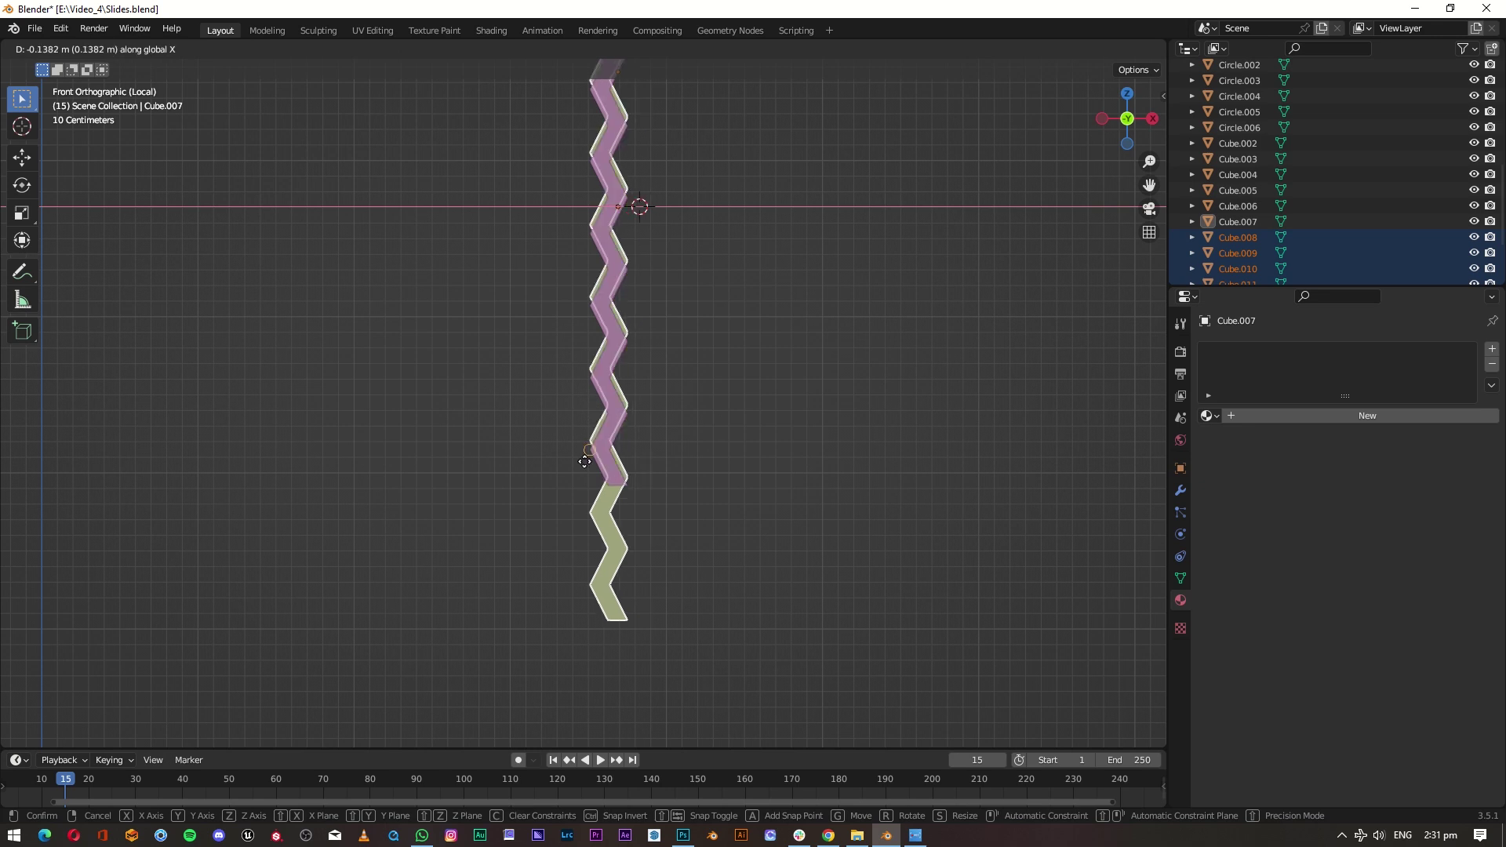
pyautogui.click(584, 462)
pyautogui.press('g')
pyautogui.press('z')
pyautogui.click(604, 479)
pyautogui.scroll(-3, 651, 365)
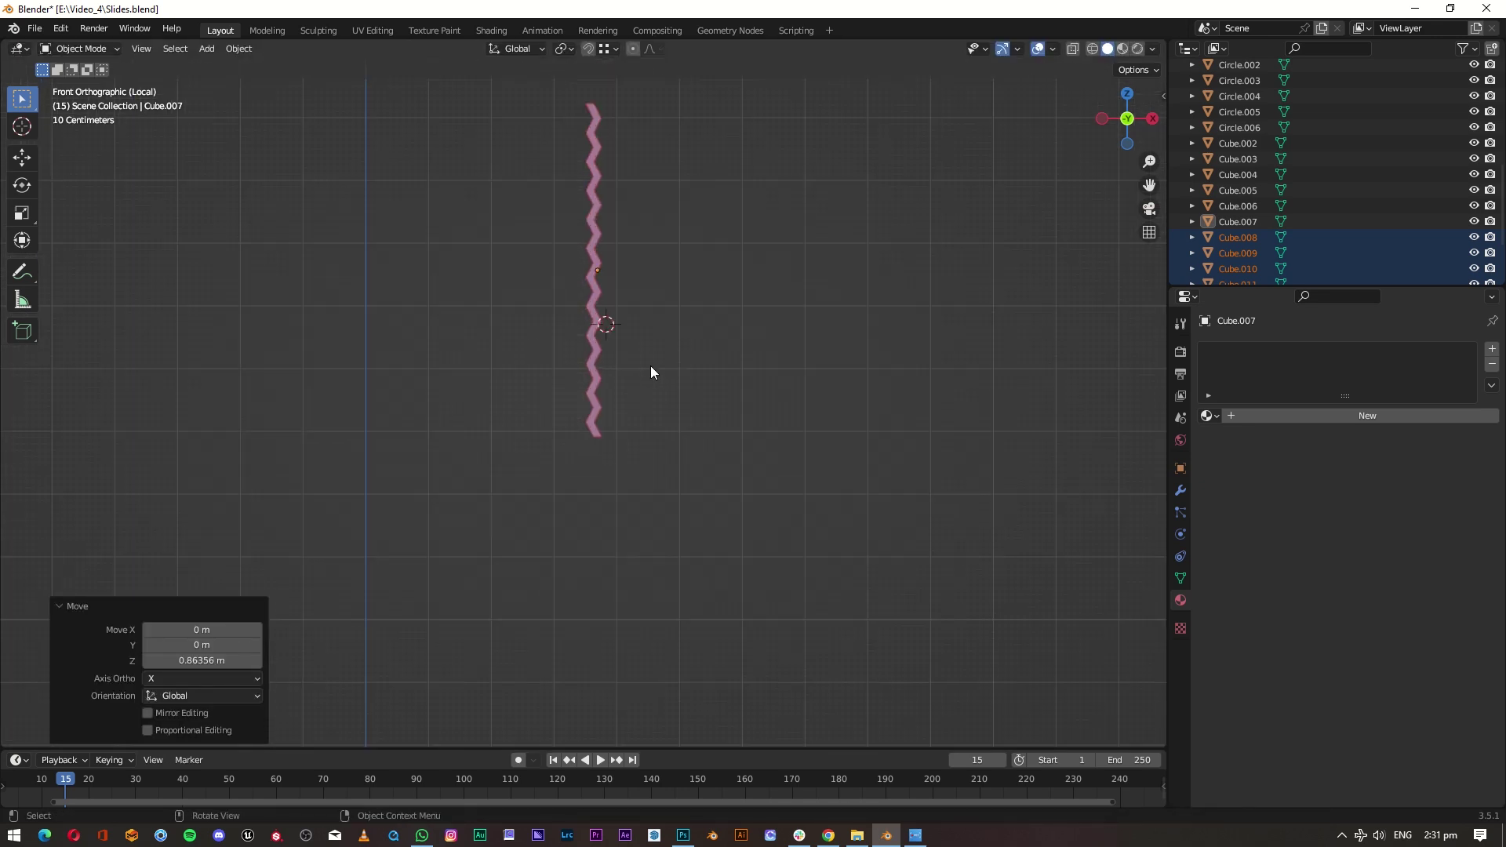
pyautogui.moveTo(651, 365); pyautogui.dragTo(890, 350, button='middle')
pyautogui.hotkey('alt', 'a')
pyautogui.moveTo(1127, 117)
pyautogui.mouseDown()
pyautogui.moveTo(1118, 138)
pyautogui.moveTo(651, 417)
pyautogui.mouseUp()
# Step: Restore the full scene and check the pink shutter by toggling its visibility
pyautogui.press('/')
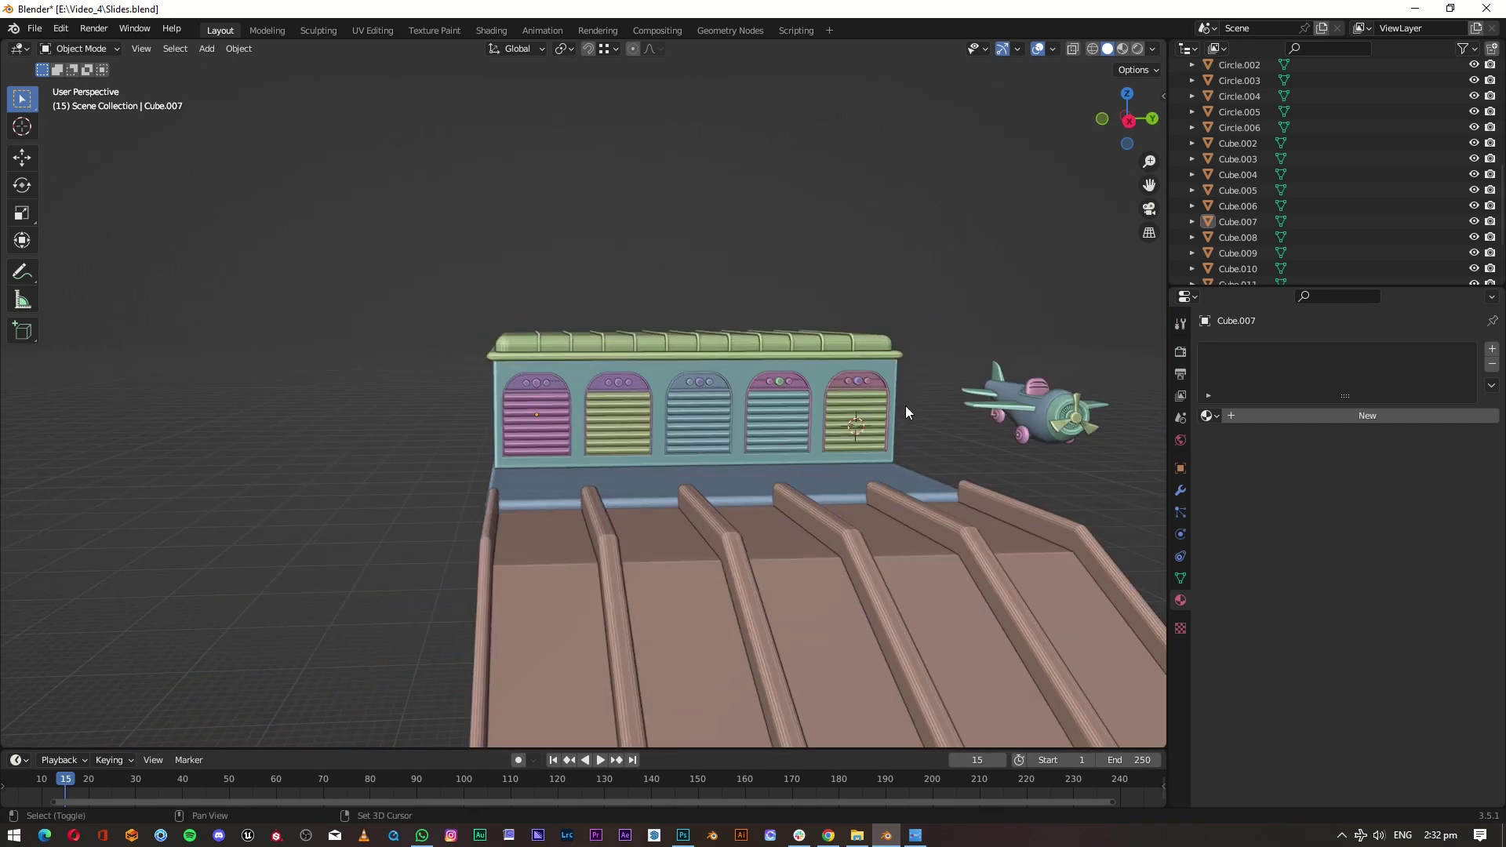
pyautogui.scroll(-5, 665, 421)
pyautogui.click(615, 530)
pyautogui.moveTo(615, 530)
pyautogui.mouseDown(button='middle')
pyautogui.moveTo(755, 522)
pyautogui.moveTo(503, 427)
pyautogui.moveTo(794, 321)
pyautogui.mouseUp(button='middle')
pyautogui.scroll(5, 504, 428)
pyautogui.click(446, 369)
pyautogui.moveTo(446, 369)
pyautogui.mouseDown(button='middle')
pyautogui.moveTo(402, 378)
pyautogui.moveTo(587, 425)
pyautogui.moveTo(690, 526)
pyautogui.moveTo(547, 511)
pyautogui.moveTo(679, 396)
pyautogui.mouseUp(button='middle')
pyautogui.scroll(2, 679, 395)
pyautogui.click(1238, 222)
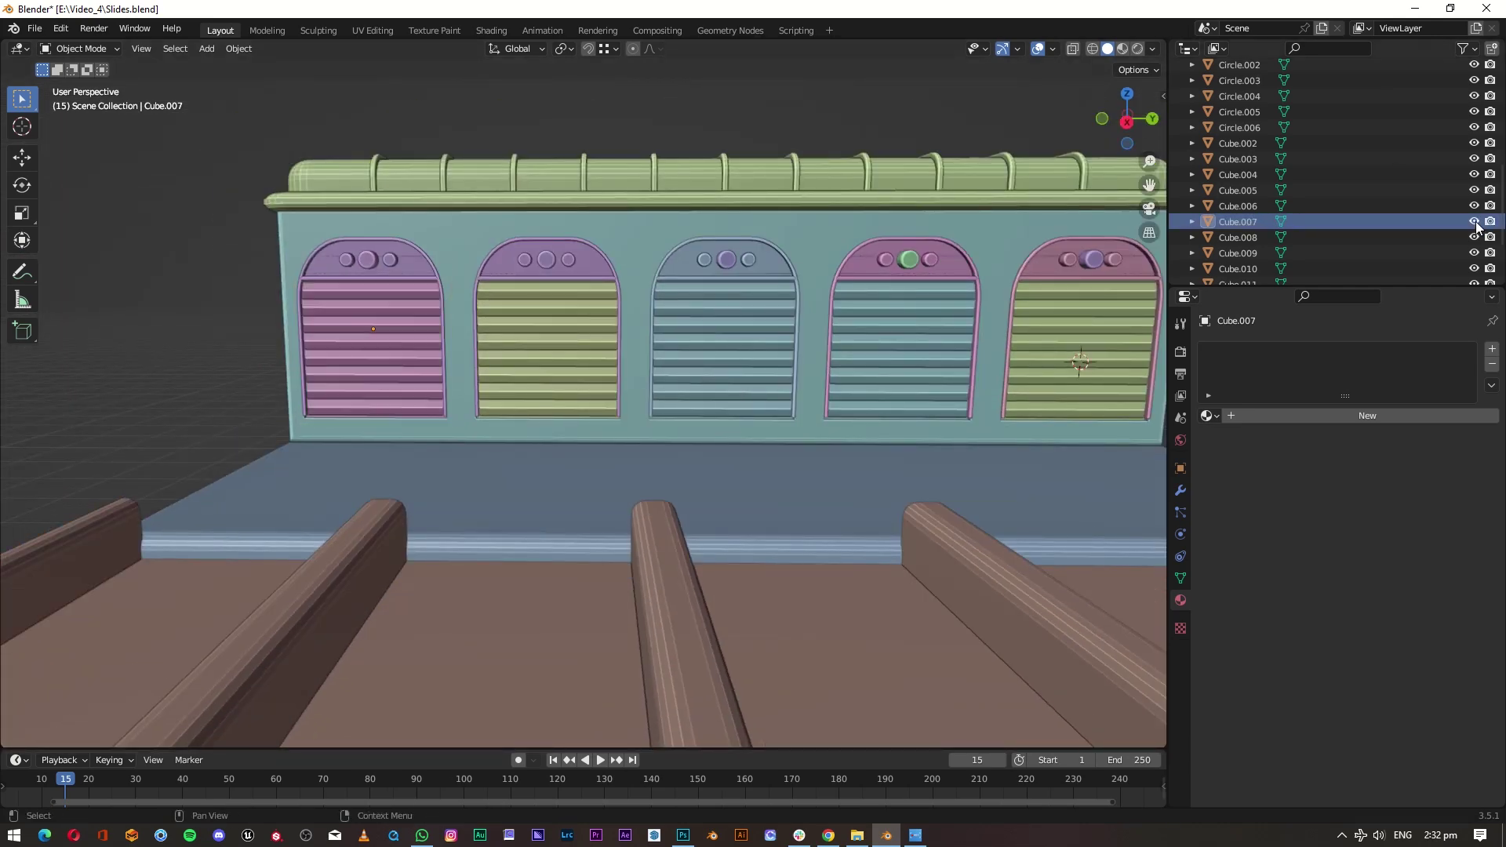
pyautogui.click(1475, 222)
# Step: Leave the pink shutter in place and view the building from a three-quarter angle
pyautogui.press('g')
pyautogui.press('z')
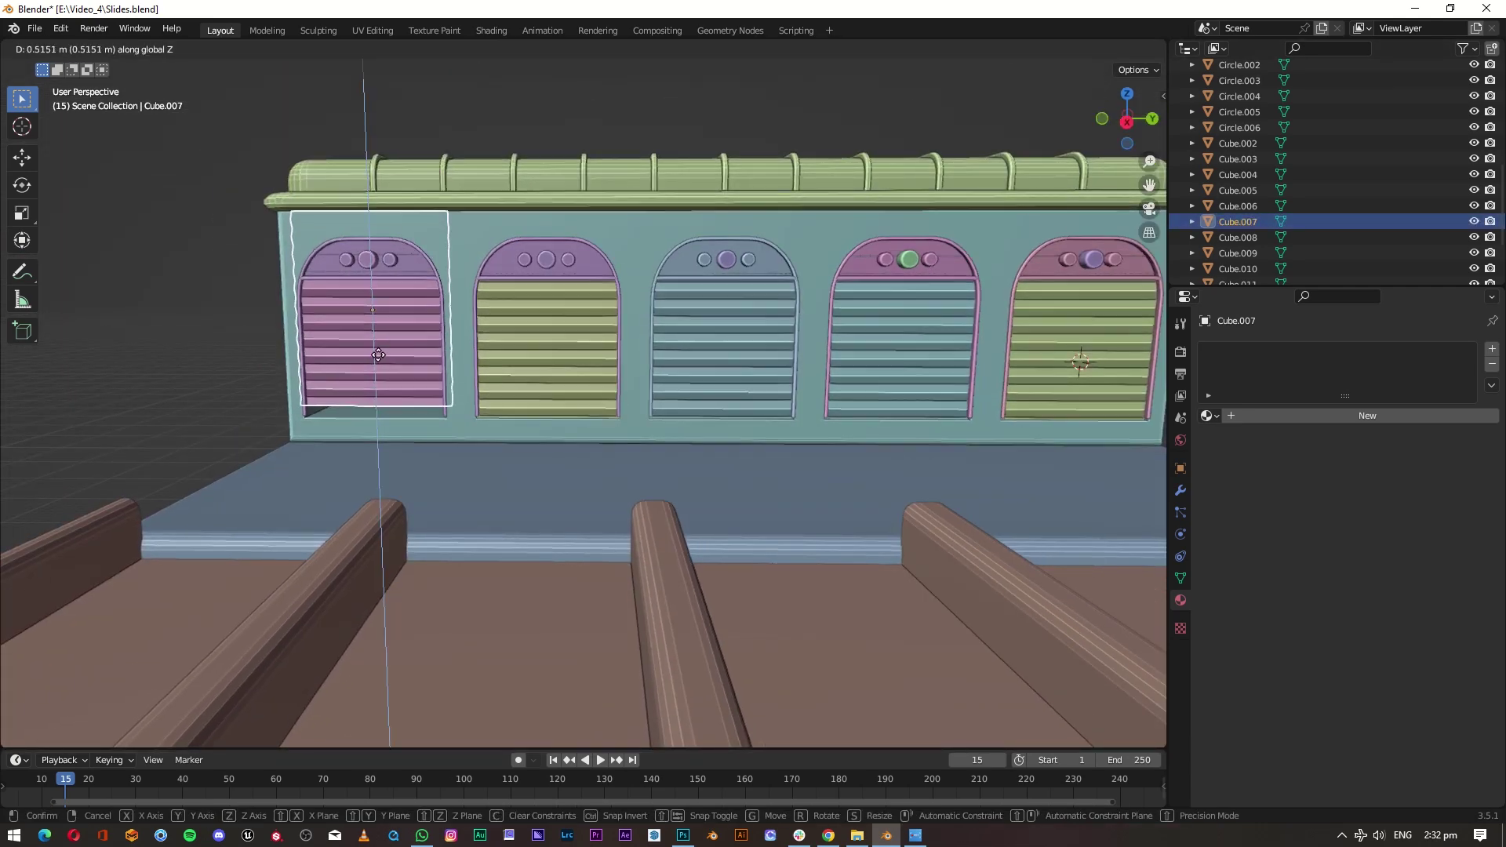
pyautogui.press('Escape')
pyautogui.moveTo(96, 383)
pyautogui.mouseDown(button='middle')
pyautogui.moveTo(168, 349)
pyautogui.moveTo(147, 360)
pyautogui.mouseUp(button='middle')
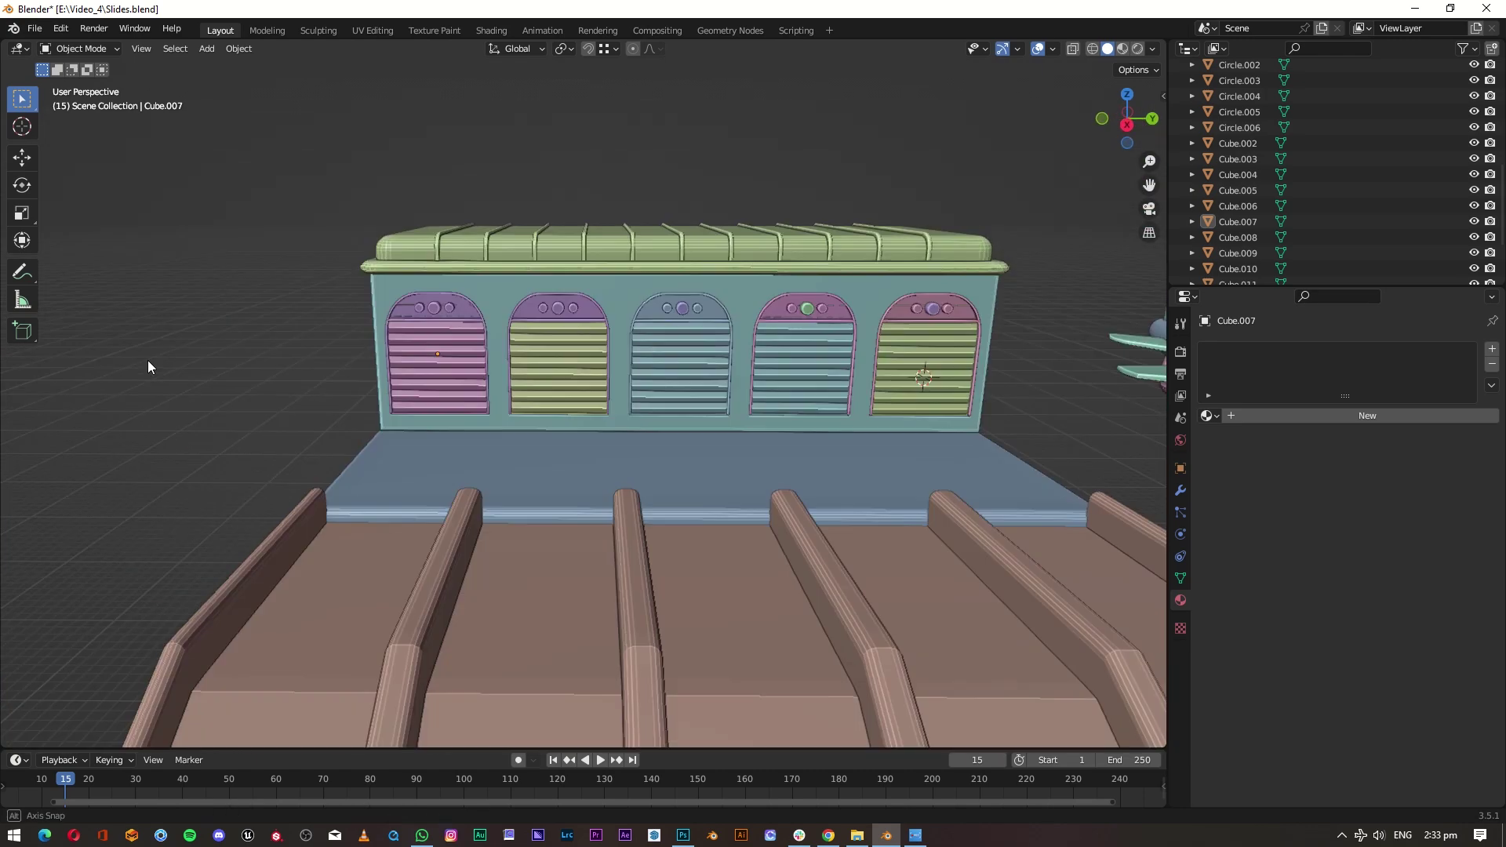
pyautogui.scroll(-2, 477, 347)
pyautogui.moveTo(477, 347); pyautogui.dragTo(573, 342, button='middle')
pyautogui.scroll(4, 487, 504)
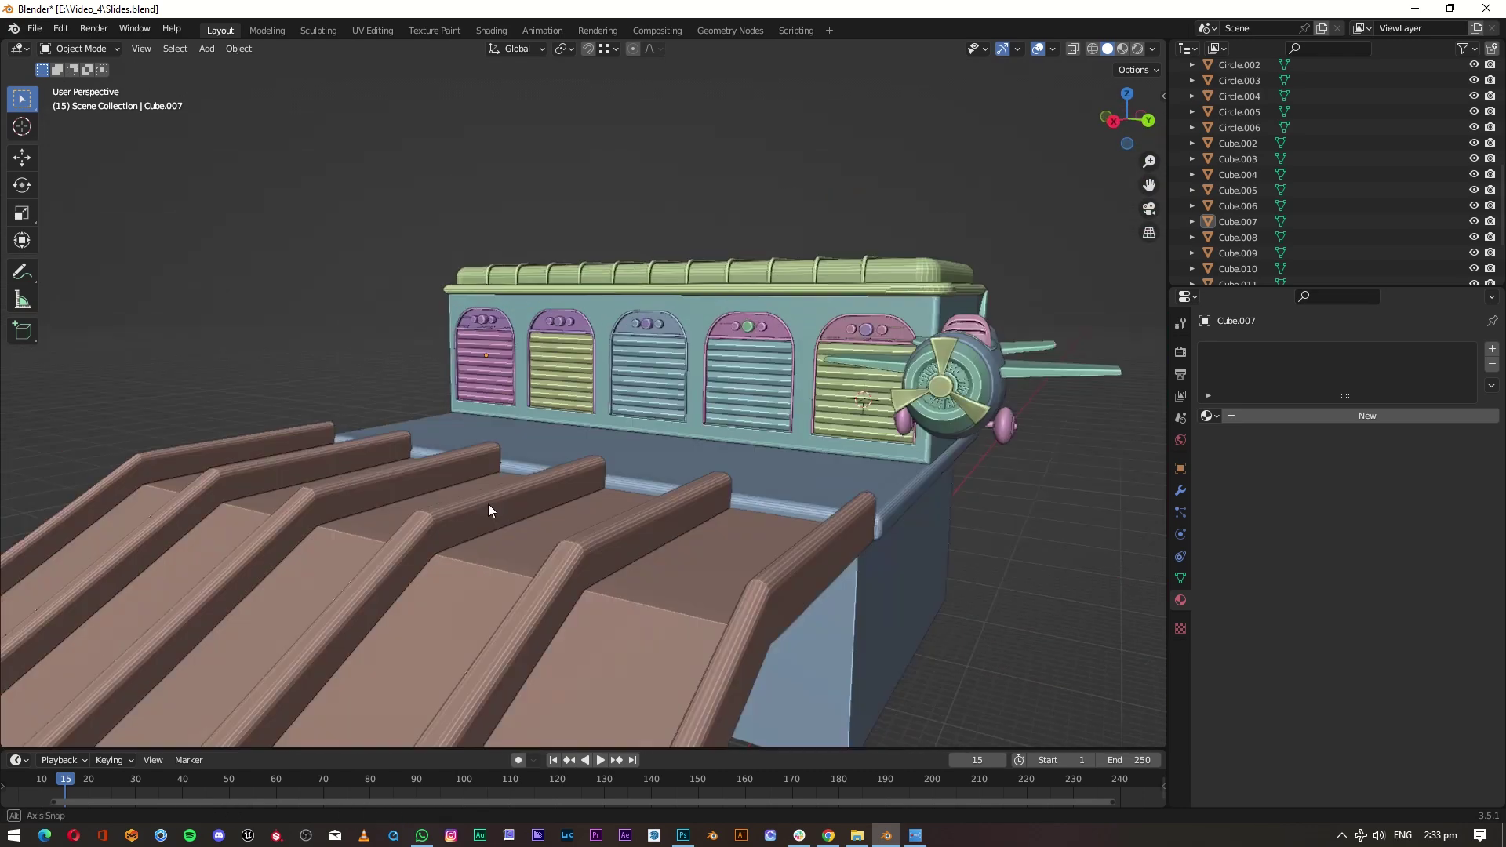